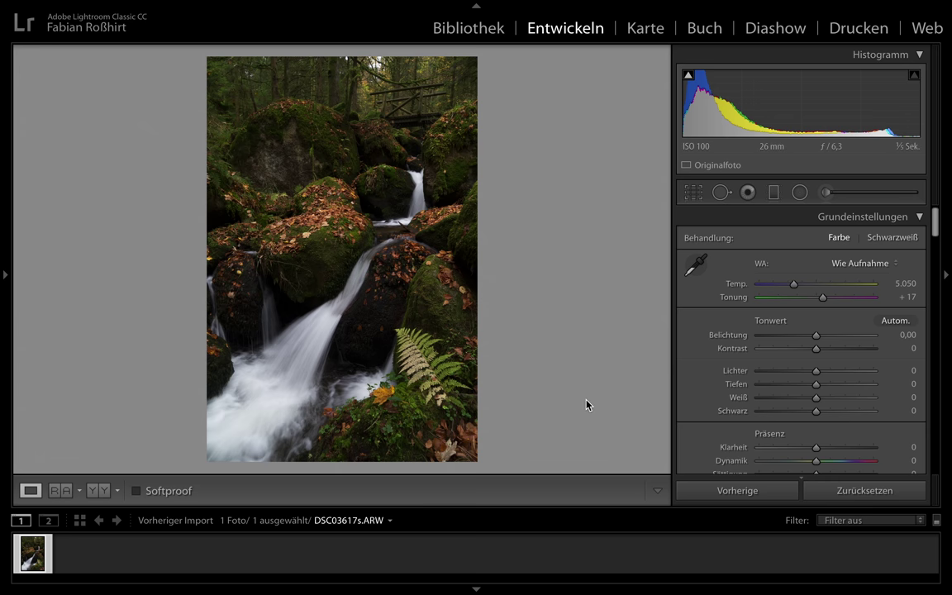
# - Toggle the info overlay, then set exposure to +0,65 and white balance Temp to 4.552
pyautogui.press('i')
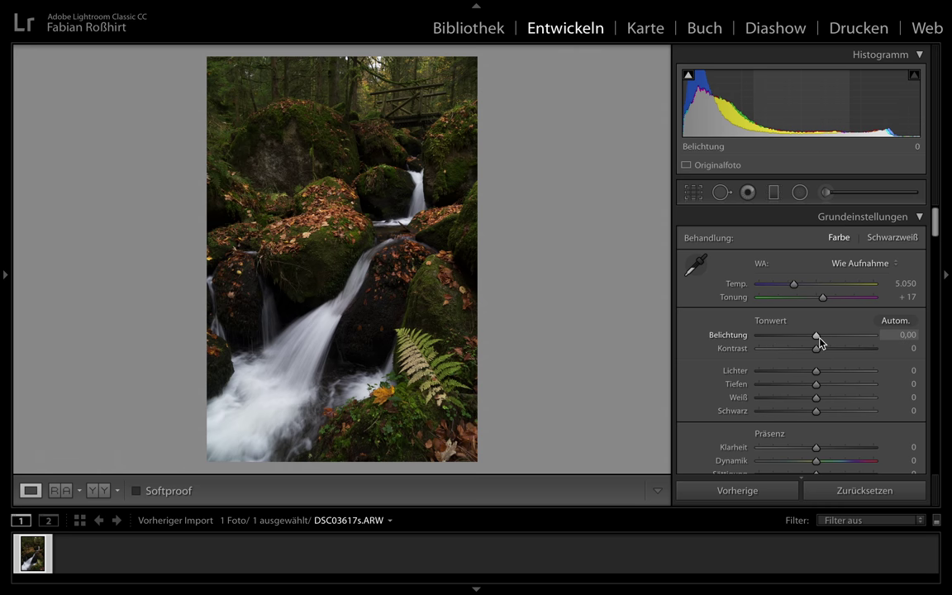
pyautogui.moveTo(817, 336); pyautogui.dragTo(825, 340)
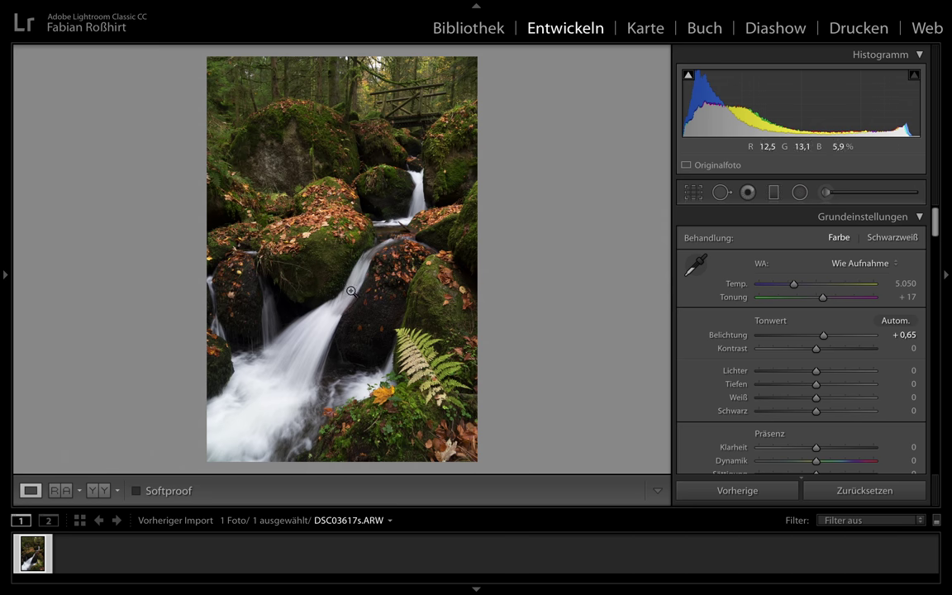
pyautogui.moveTo(793, 287); pyautogui.dragTo(787, 287)
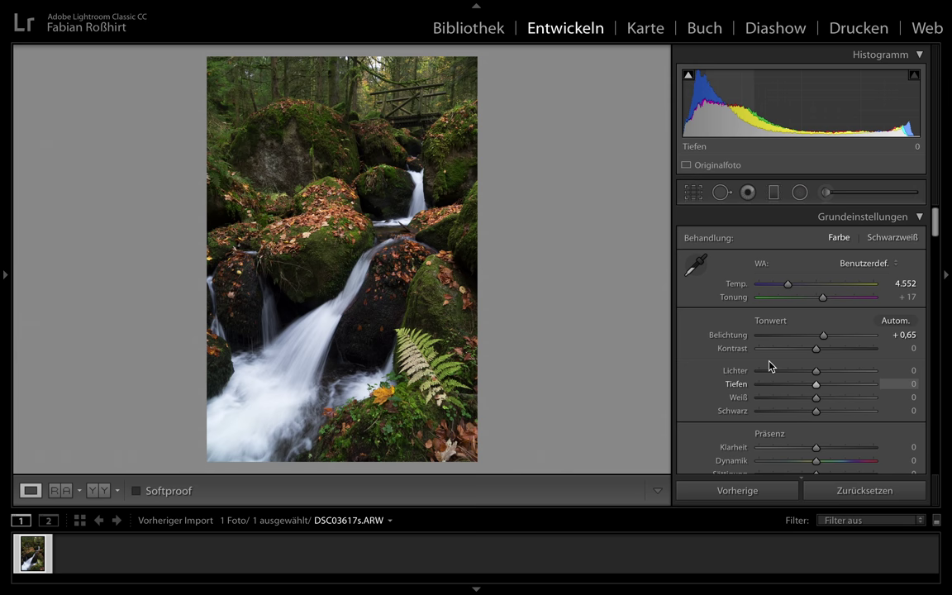
# - In the Tone section, set Highlights (Lichter) to −36 and Shadows (Tiefen) to +40
pyautogui.scroll(-2, 755, 365)
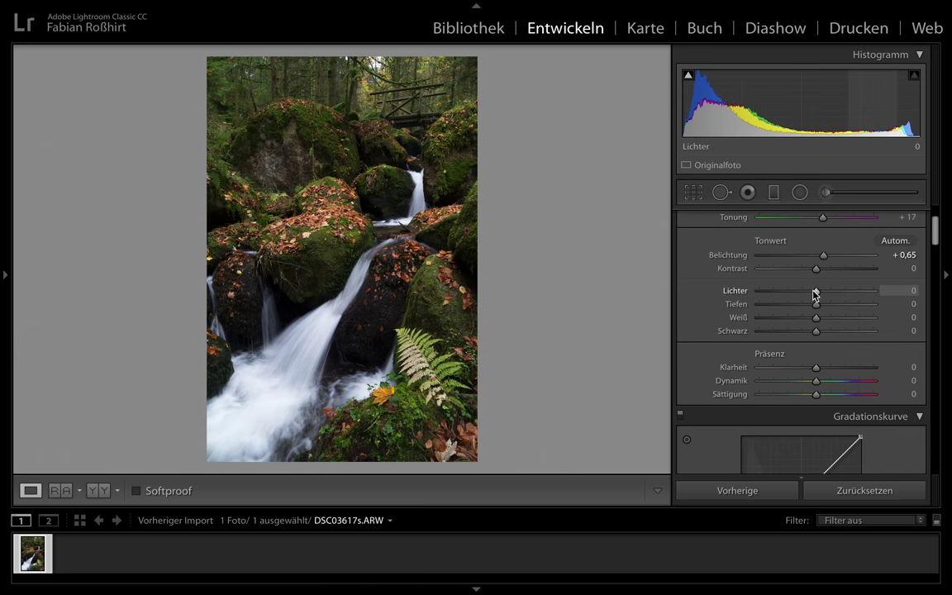
pyautogui.moveTo(816, 295); pyautogui.dragTo(796, 293)
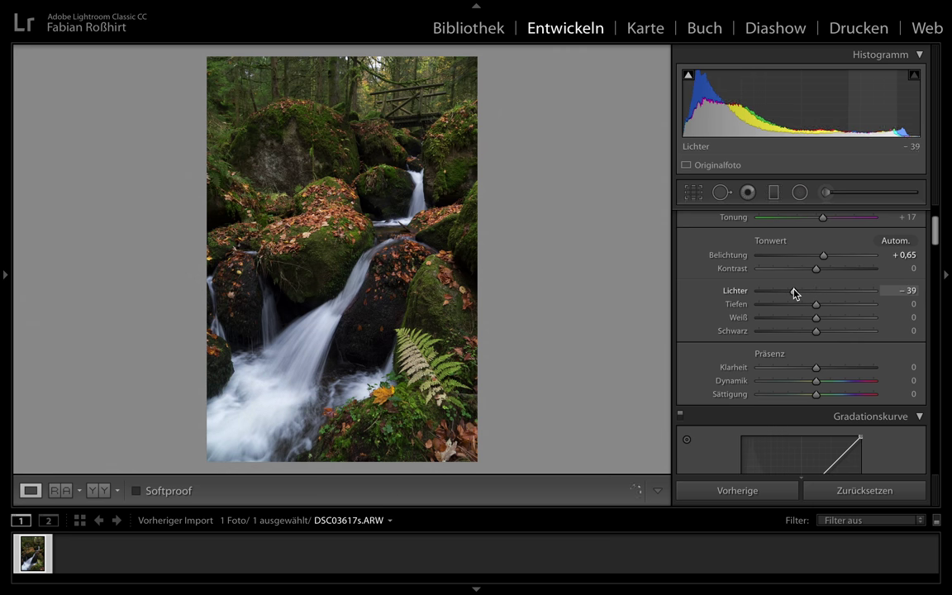
pyautogui.moveTo(796, 293); pyautogui.dragTo(797, 292)
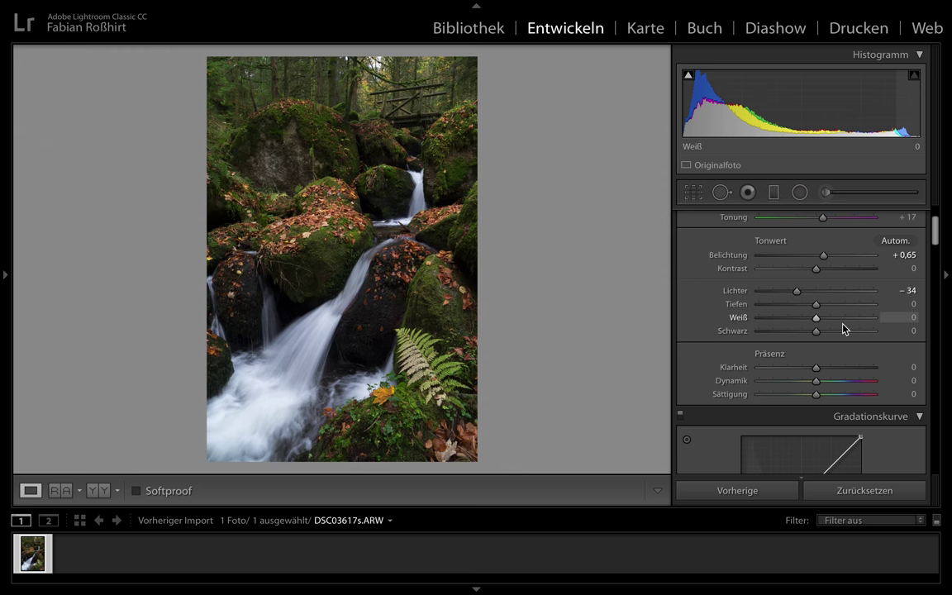
pyautogui.moveTo(816, 304); pyautogui.dragTo(835, 307)
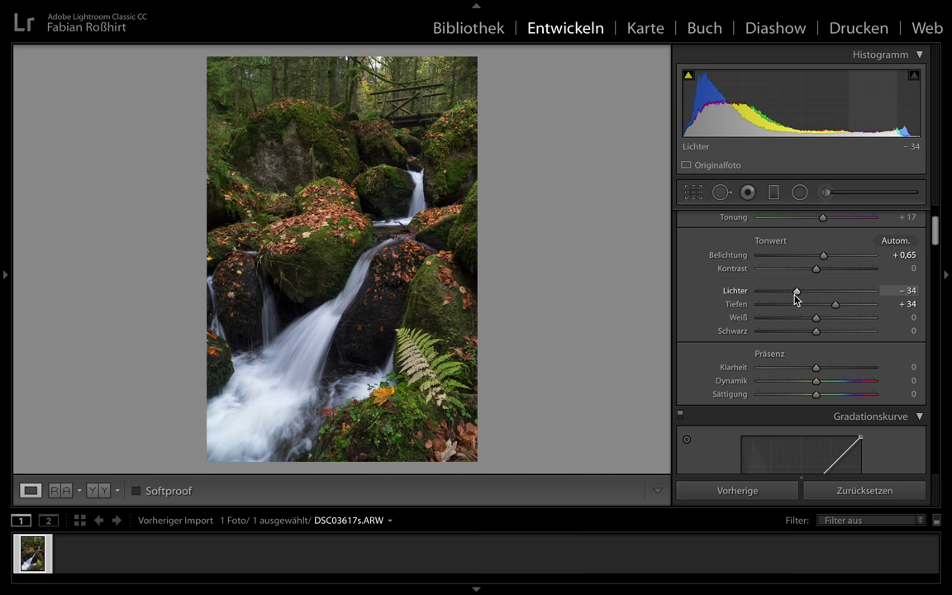
pyautogui.moveTo(795, 291); pyautogui.dragTo(760, 296)
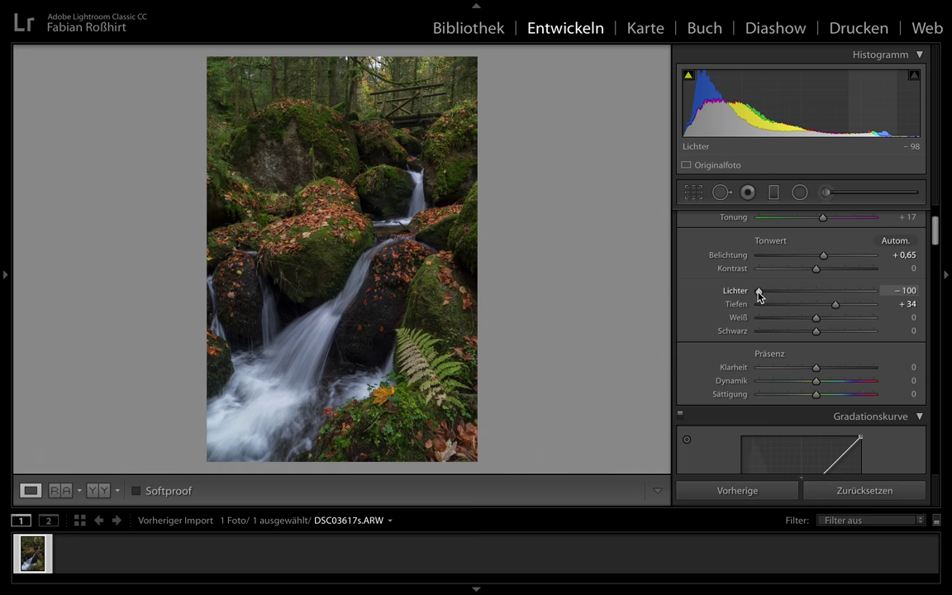
pyautogui.moveTo(759, 296); pyautogui.dragTo(793, 294)
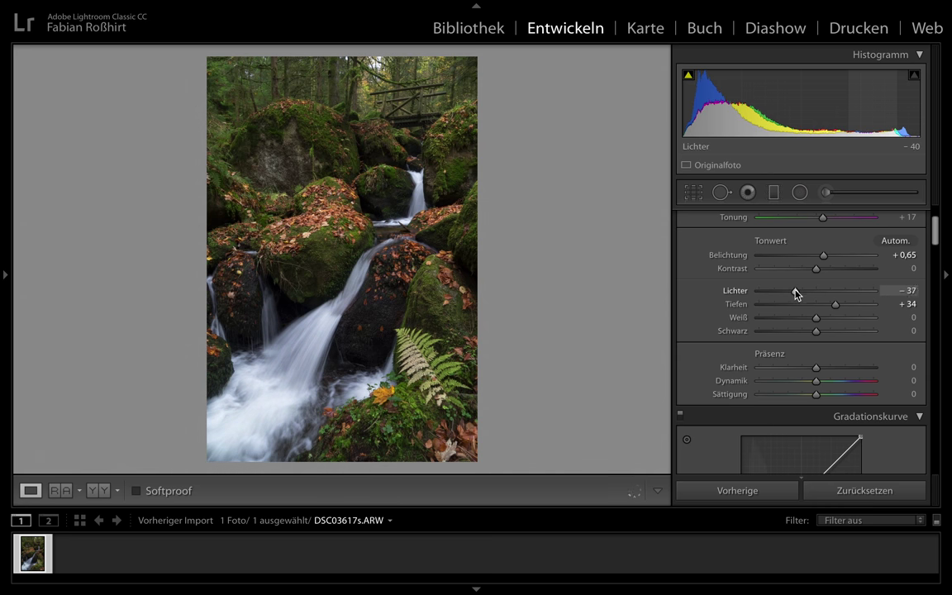
pyautogui.moveTo(793, 294); pyautogui.dragTo(795, 294)
pyautogui.moveTo(793, 295); pyautogui.dragTo(838, 306)
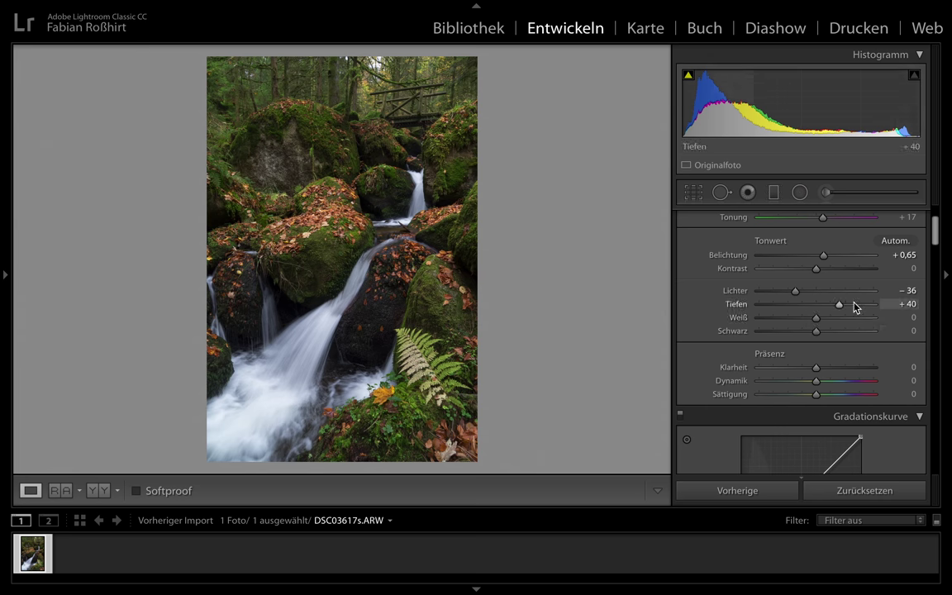
# - Using the Alt clipping preview, set Whites (Weiß) to +39 and Blacks (Schwarz) to −19
pyautogui.press('alt')
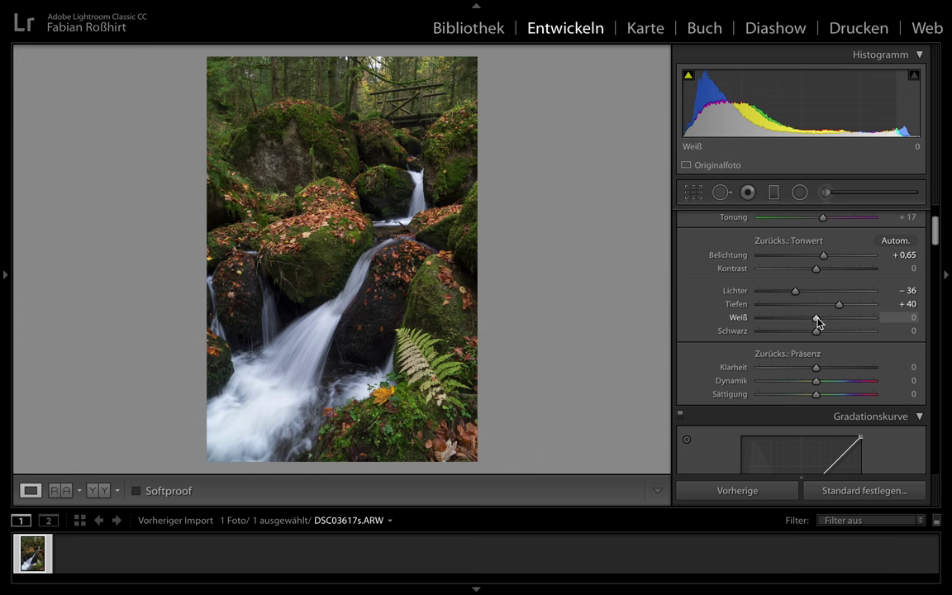
pyautogui.moveTo(816, 321); pyautogui.dragTo(840, 321)
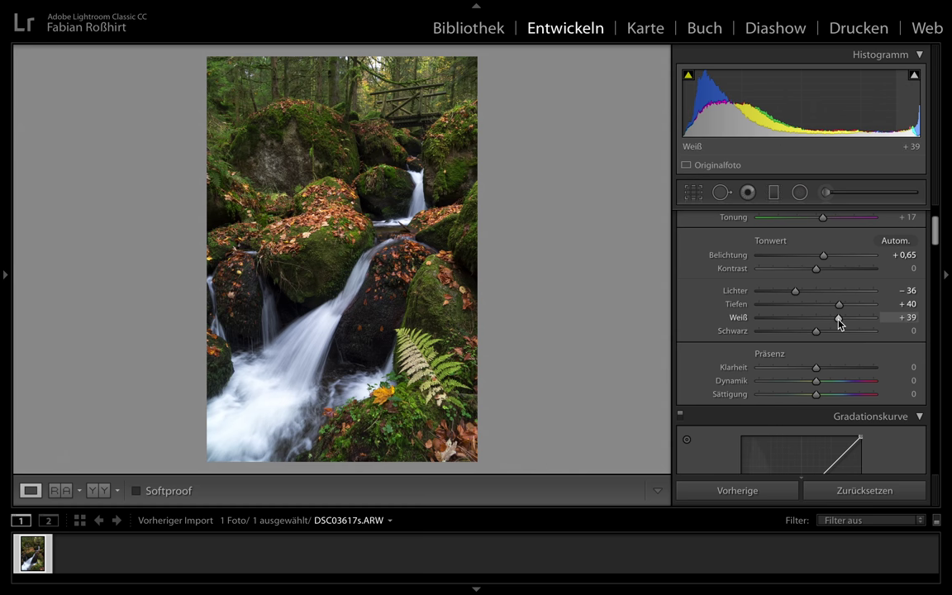
pyautogui.press('alt')
pyautogui.moveTo(815, 334); pyautogui.dragTo(807, 334)
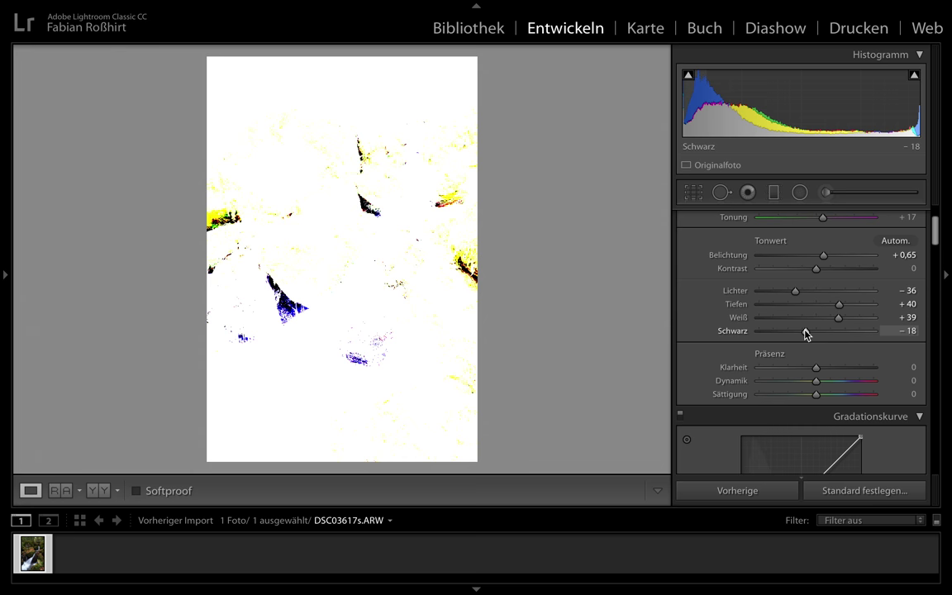
pyautogui.moveTo(805, 334); pyautogui.dragTo(806, 330)
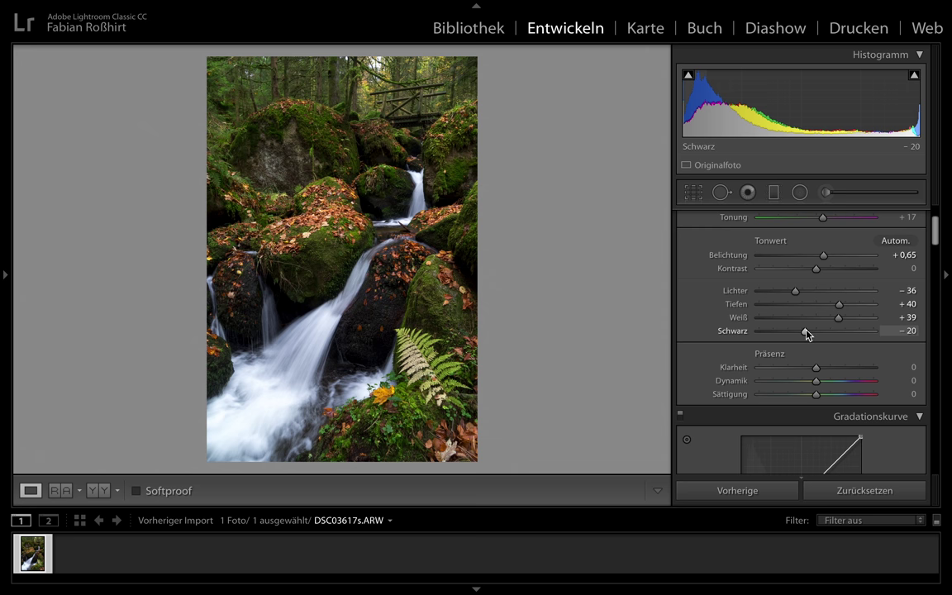
pyautogui.moveTo(806, 333); pyautogui.dragTo(808, 334)
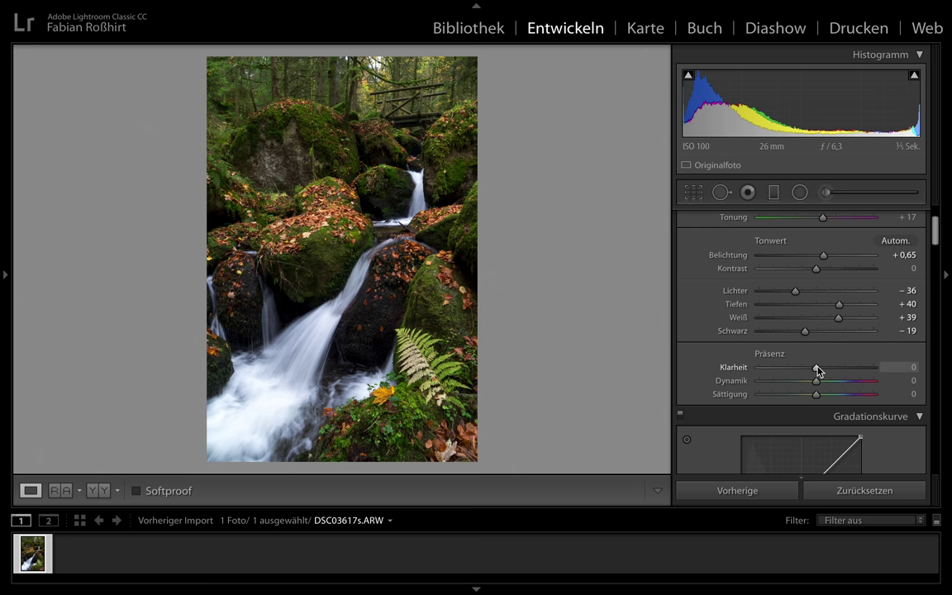
# - In Presence, settle on Clarity −7, Vibrance +20 and Saturation +5 after testing extremes
pyautogui.moveTo(817, 368)
pyautogui.mouseDown()
pyautogui.moveTo(881, 370)
pyautogui.moveTo(814, 370)
pyautogui.mouseUp()
pyautogui.moveTo(809, 367); pyautogui.dragTo(811, 370)
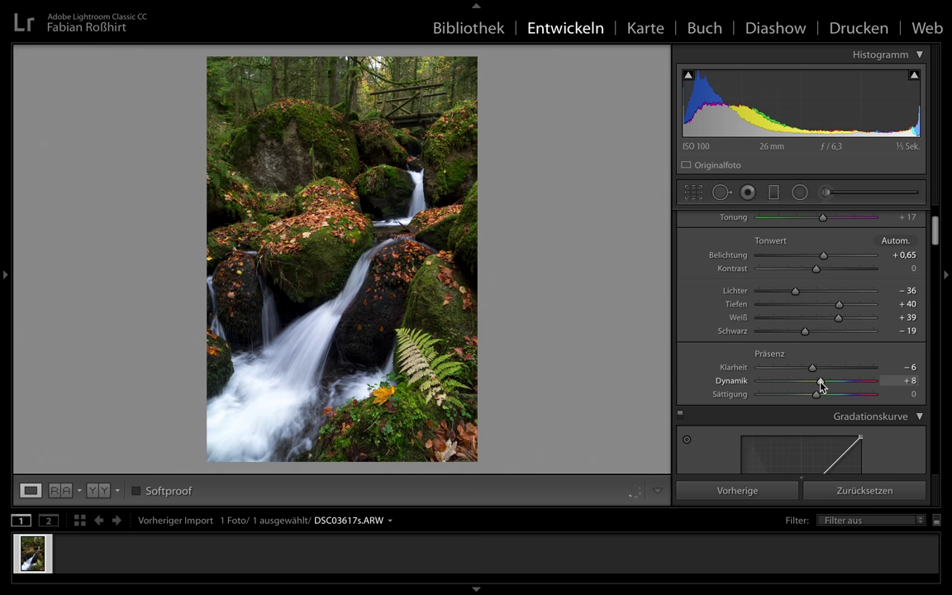
pyautogui.moveTo(819, 384); pyautogui.dragTo(876, 382)
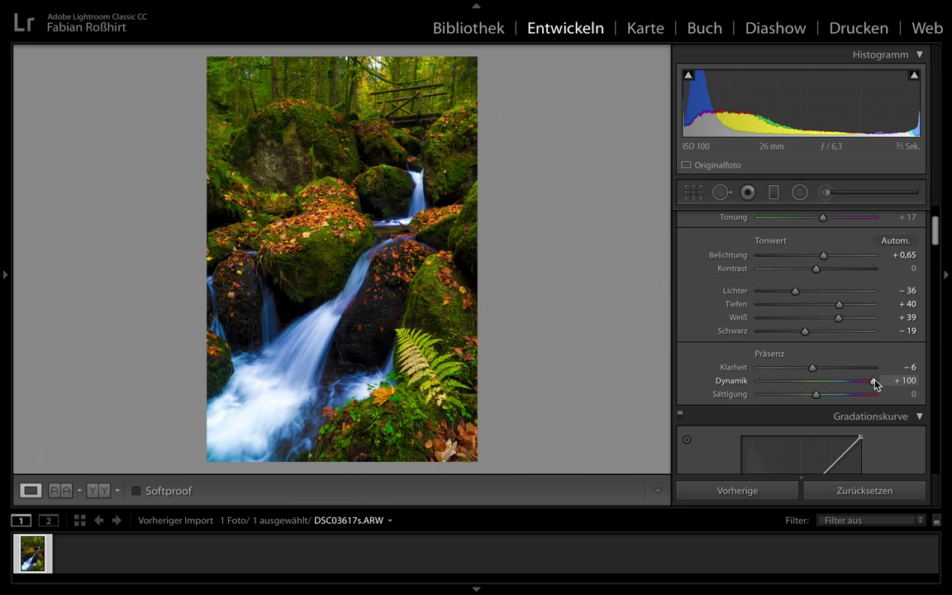
pyautogui.moveTo(812, 368); pyautogui.dragTo(948, 366)
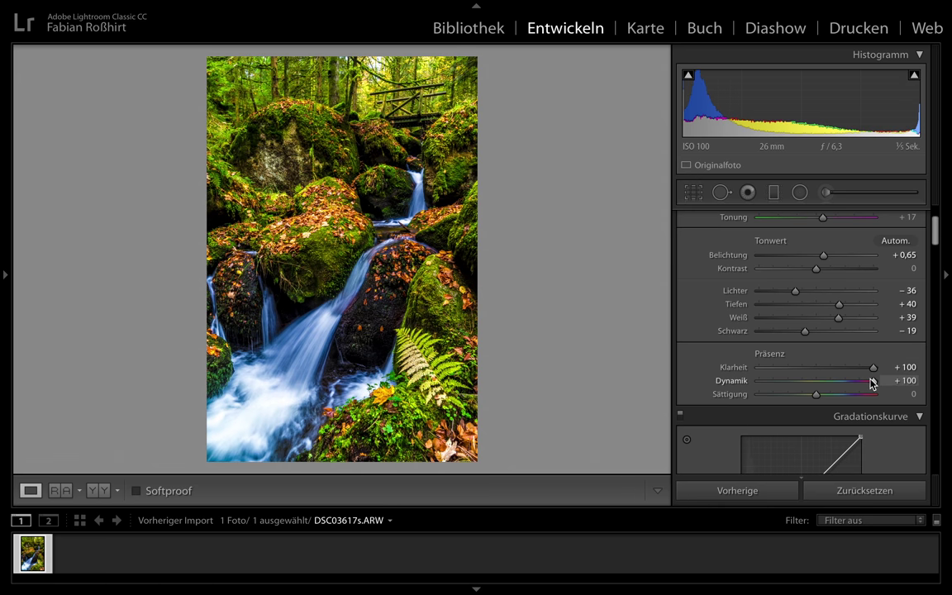
pyautogui.moveTo(873, 367); pyautogui.dragTo(810, 373)
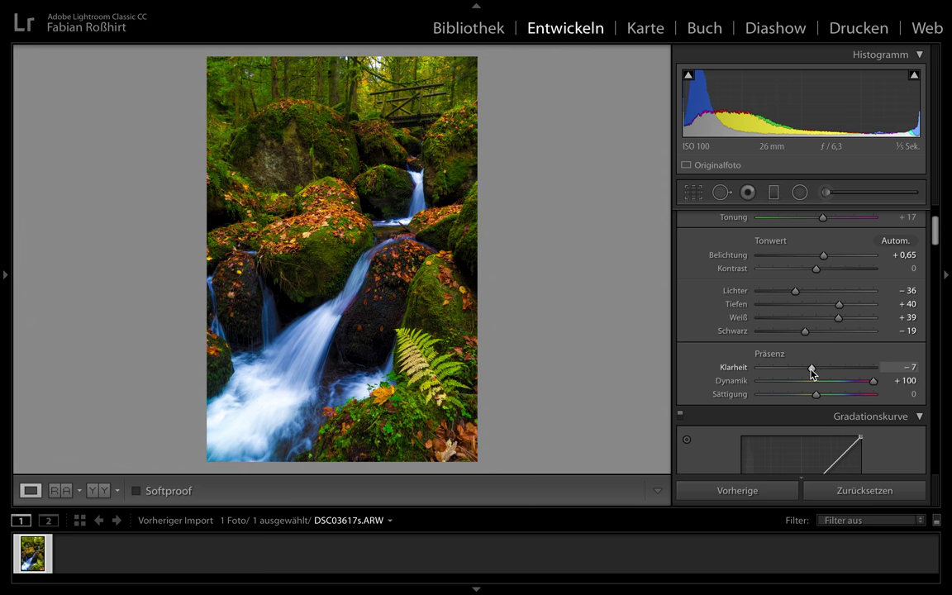
pyautogui.moveTo(872, 380); pyautogui.dragTo(824, 384)
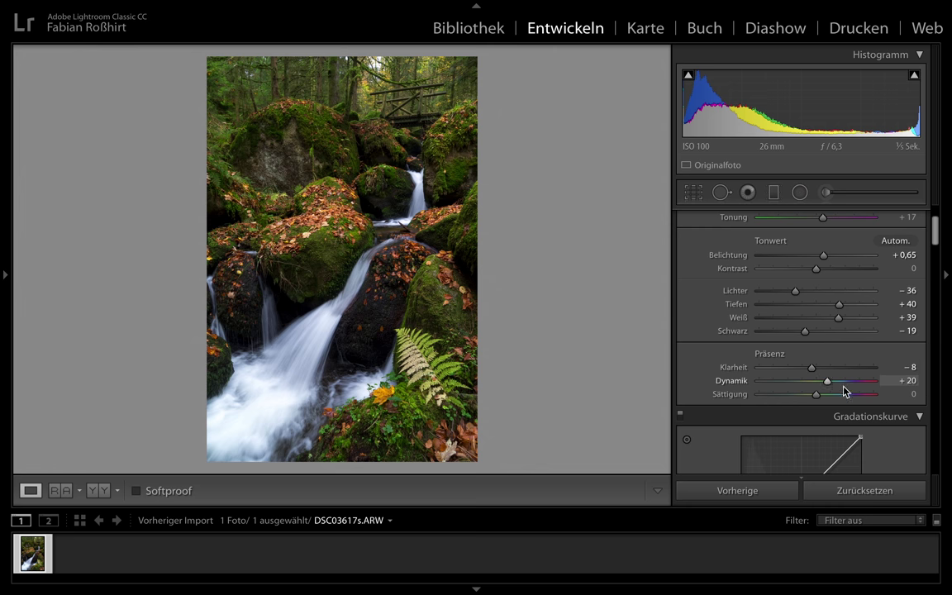
pyautogui.moveTo(812, 371); pyautogui.dragTo(812, 371)
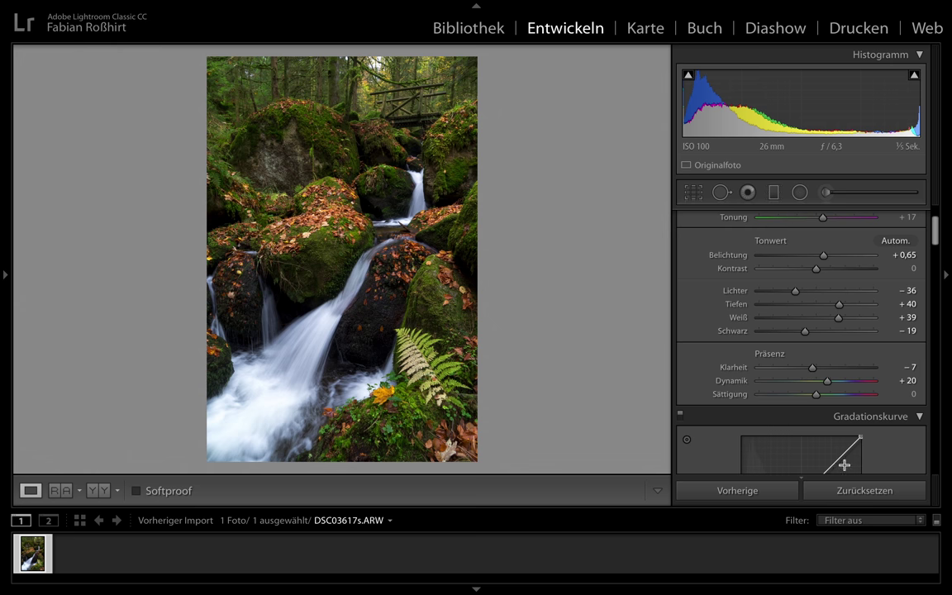
pyautogui.moveTo(816, 394); pyautogui.dragTo(819, 394)
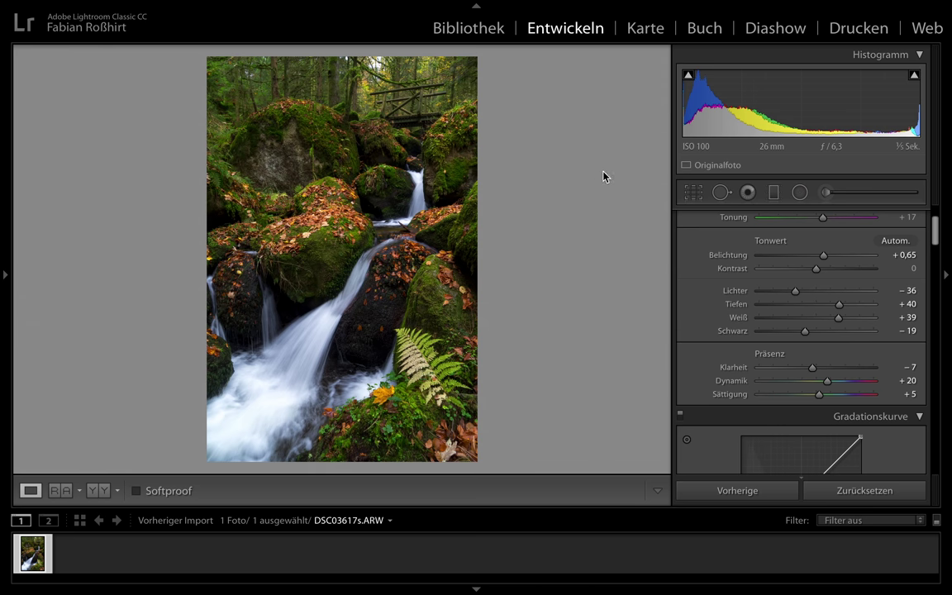
pyautogui.scroll(3, 744, 354)
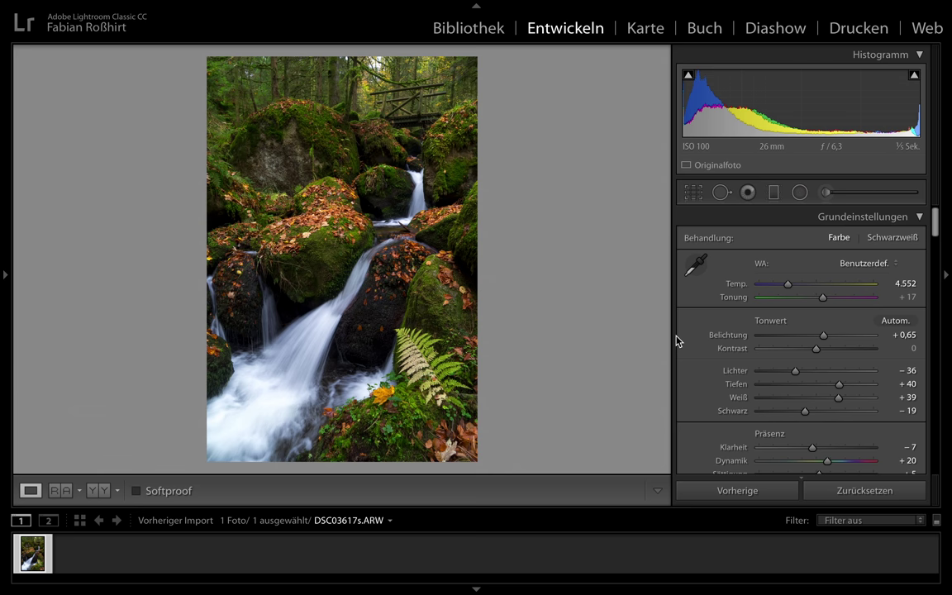
pyautogui.press('y')
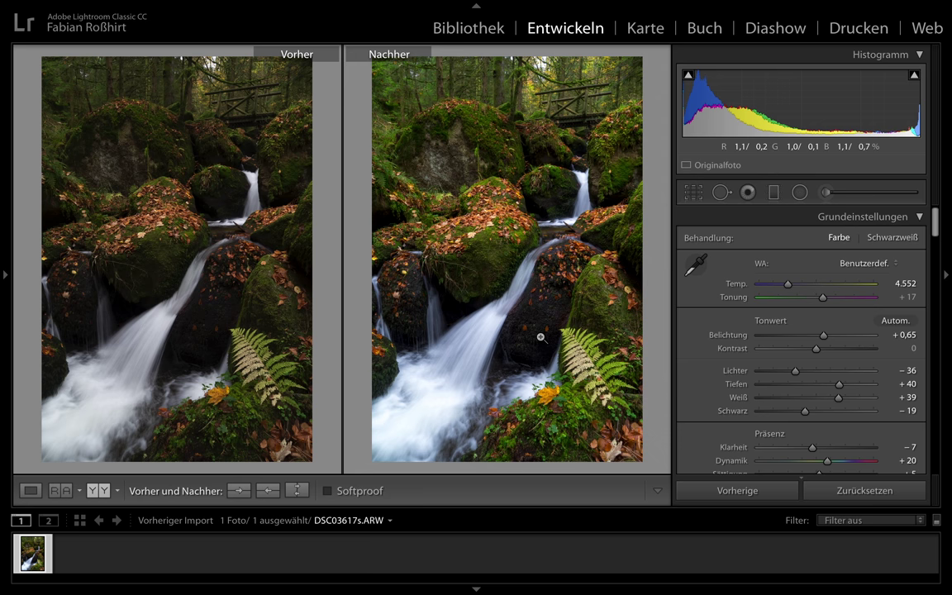
pyautogui.press('y')
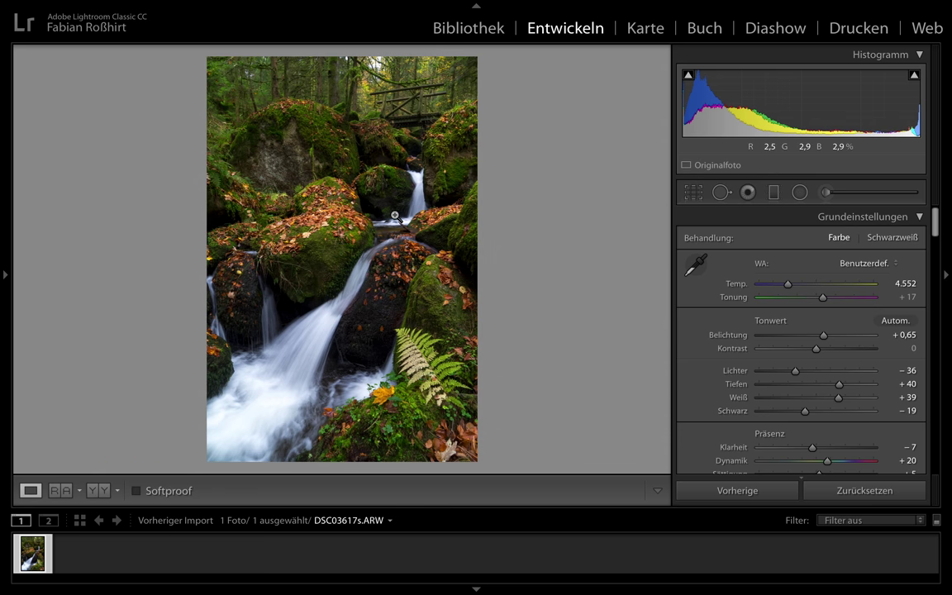
pyautogui.moveTo(395, 215); pyautogui.dragTo(440, 221)
# - Scroll the Develop panel to the HSL panel's Hue and Saturation sliders
pyautogui.scroll(-5, 729, 399)
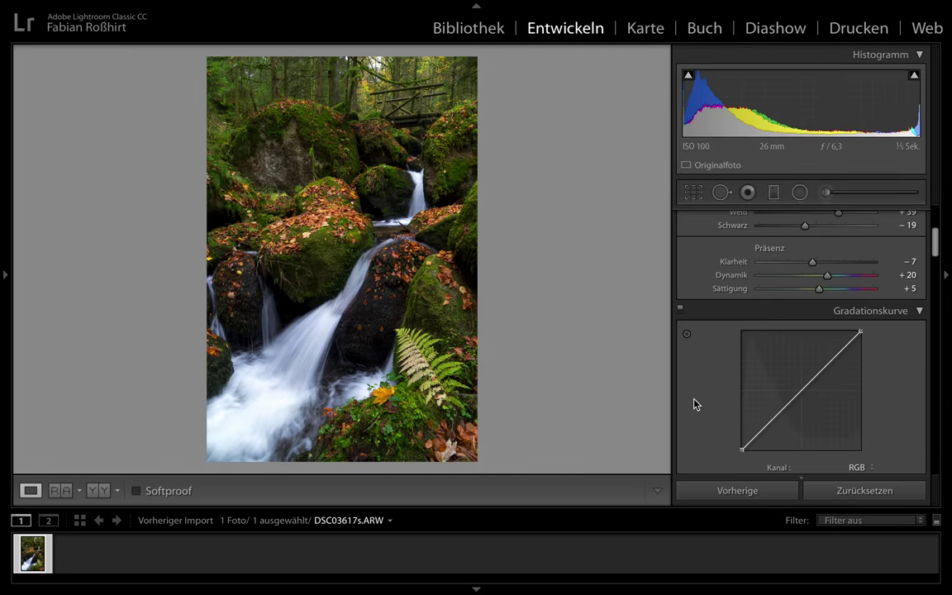
pyautogui.scroll(-5, 694, 404)
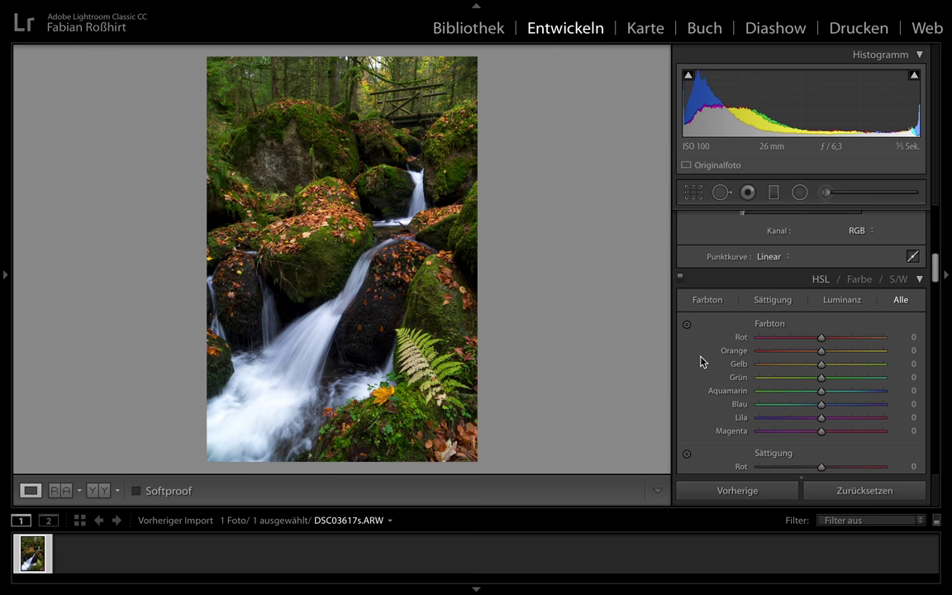
pyautogui.scroll(-5, 706, 376)
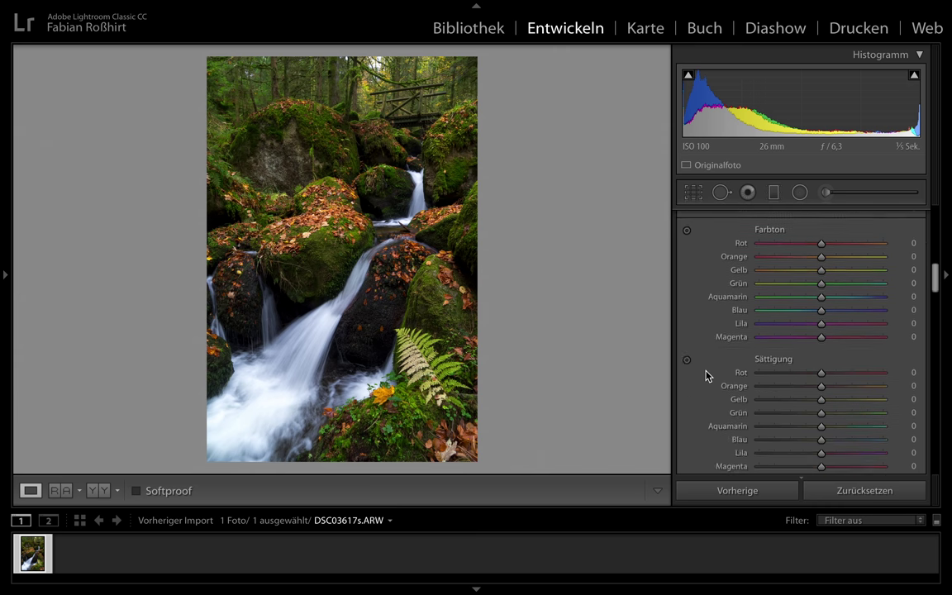
pyautogui.scroll(3, 706, 376)
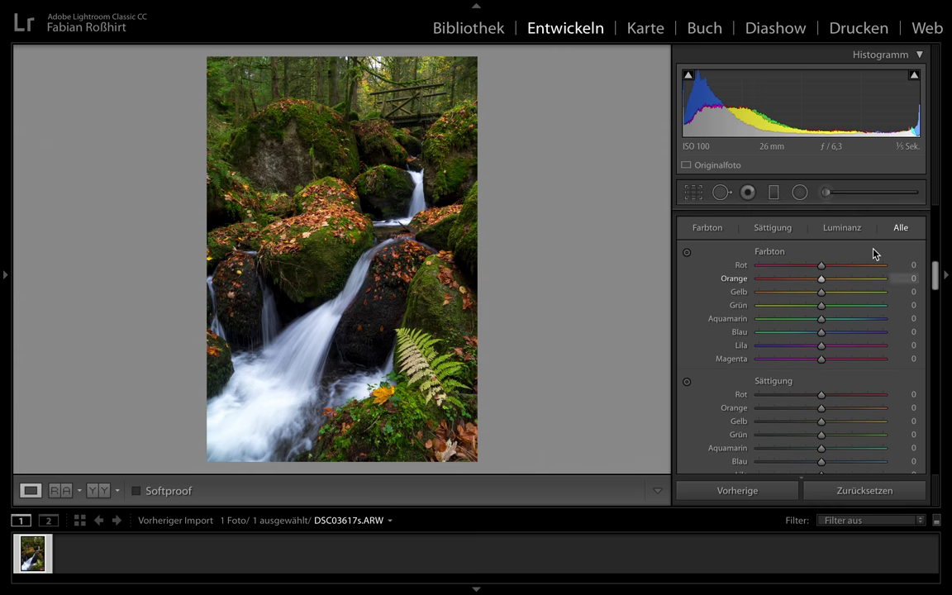
pyautogui.scroll(2, 712, 261)
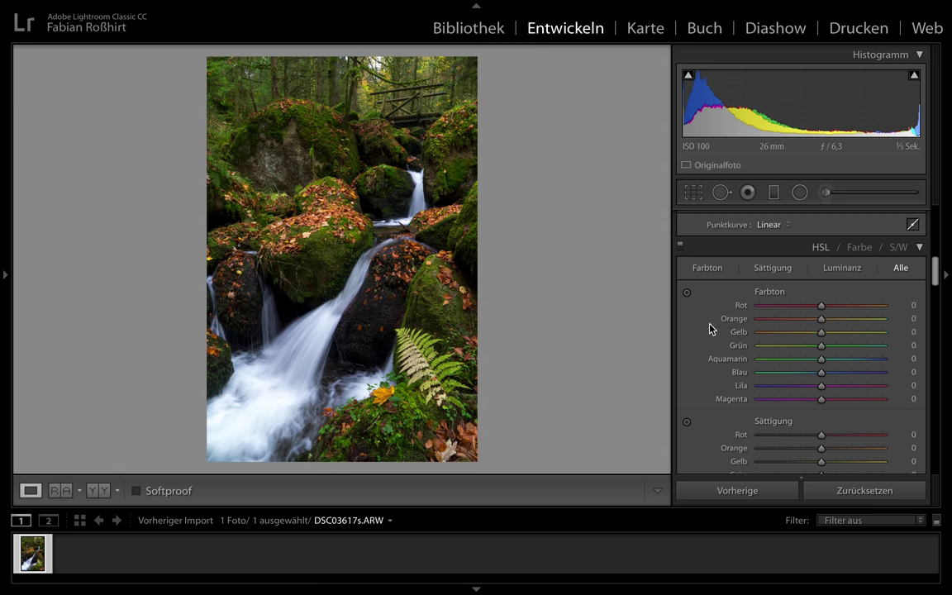
pyautogui.scroll(-1, 711, 327)
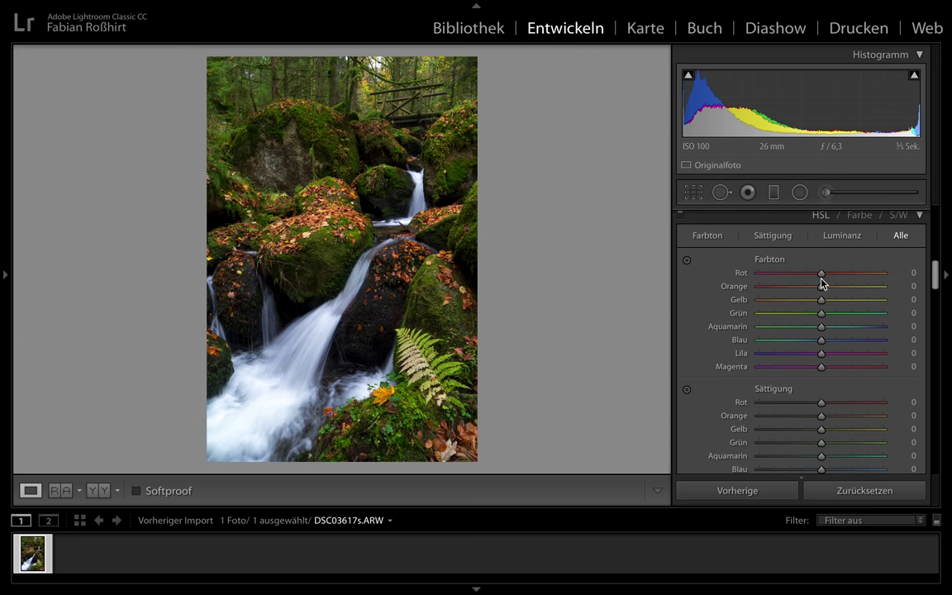
# - Reset the red hue to 0, set orange hue to −26 and yellow hue to +7
pyautogui.moveTo(821, 273)
pyautogui.mouseDown()
pyautogui.moveTo(902, 281)
pyautogui.moveTo(759, 272)
pyautogui.mouseUp()
pyautogui.moveTo(760, 277); pyautogui.dragTo(824, 281)
pyautogui.press('-')
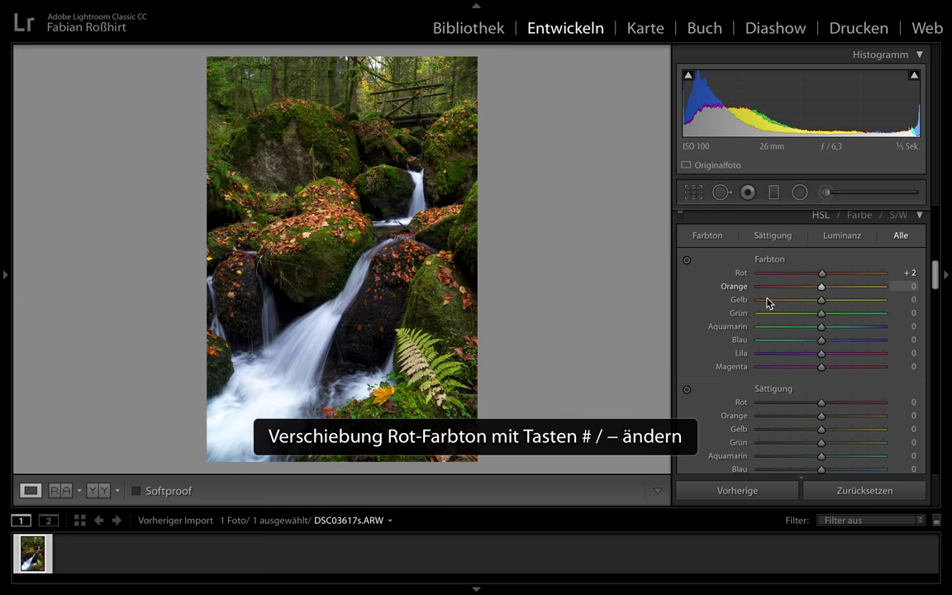
pyautogui.doubleClick(744, 274)
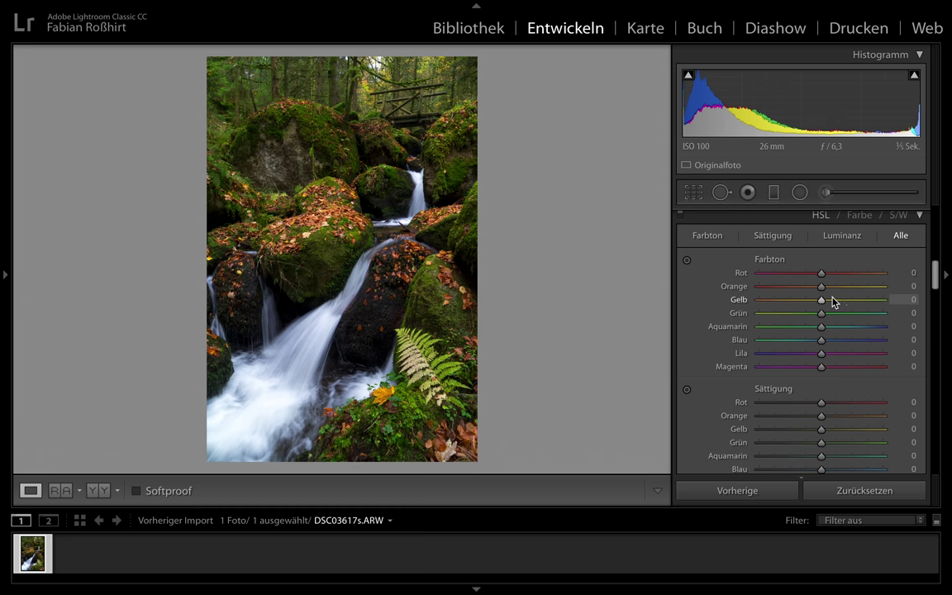
pyautogui.moveTo(821, 286)
pyautogui.mouseDown()
pyautogui.moveTo(779, 287)
pyautogui.moveTo(786, 292)
pyautogui.mouseUp()
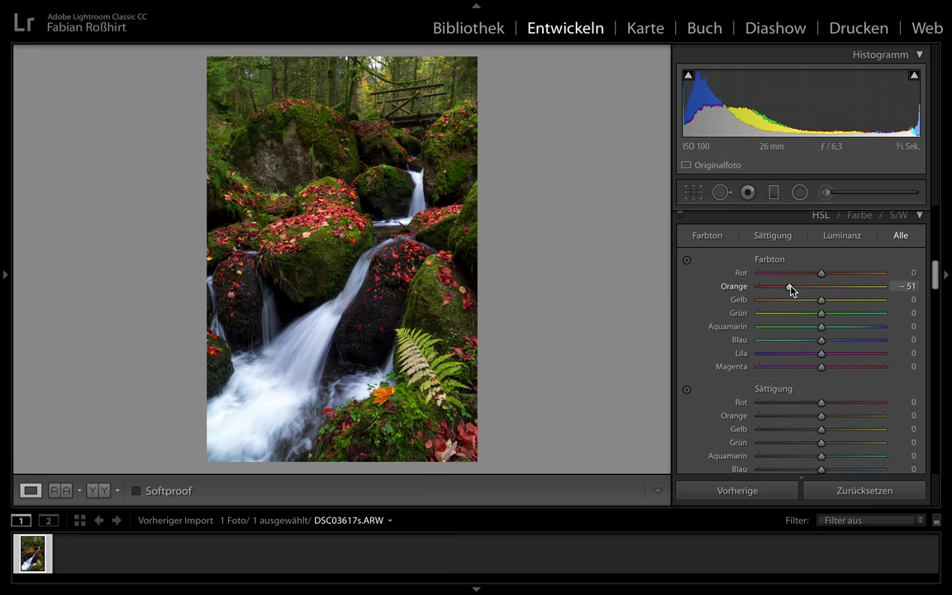
pyautogui.moveTo(790, 289); pyautogui.dragTo(807, 291)
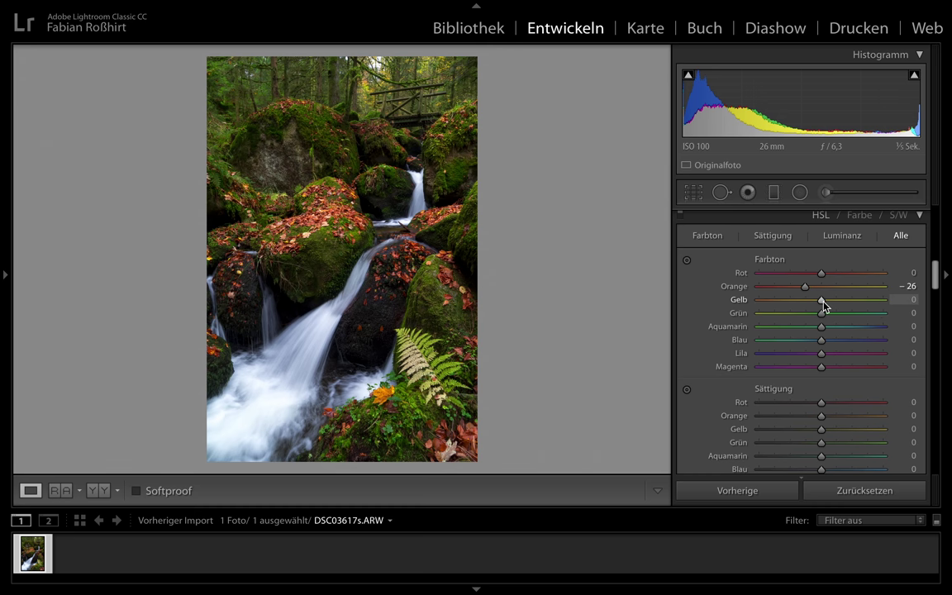
pyautogui.moveTo(823, 303)
pyautogui.mouseDown()
pyautogui.moveTo(837, 302)
pyautogui.moveTo(812, 302)
pyautogui.moveTo(822, 302)
pyautogui.mouseUp()
pyautogui.moveTo(814, 303); pyautogui.dragTo(751, 301)
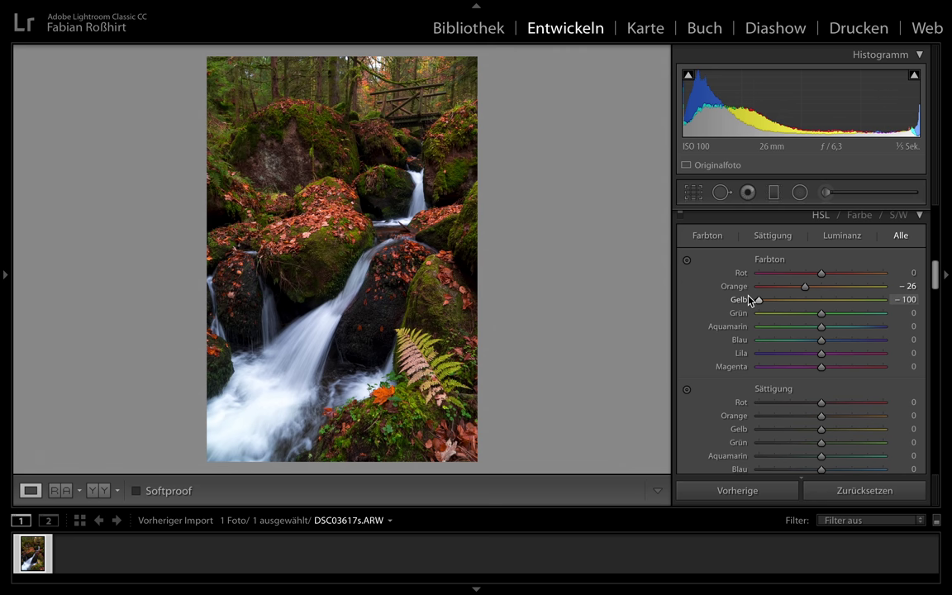
pyautogui.moveTo(750, 301); pyautogui.dragTo(826, 304)
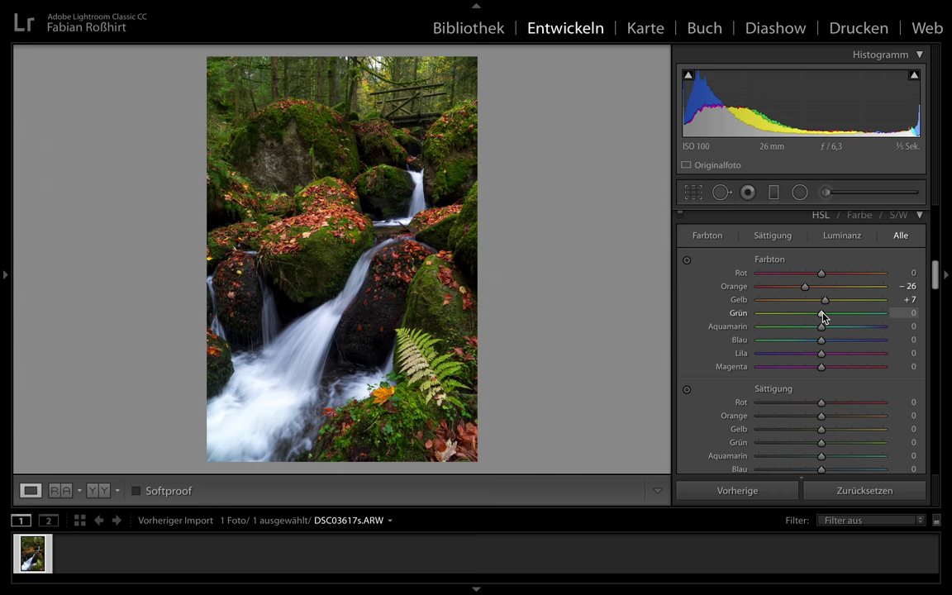
# - Set the green hue to +11, aqua hue to −2 and blue hue to −9
pyautogui.moveTo(822, 316)
pyautogui.mouseDown()
pyautogui.moveTo(740, 322)
pyautogui.moveTo(827, 315)
pyautogui.mouseUp()
pyautogui.moveTo(827, 316); pyautogui.dragTo(830, 316)
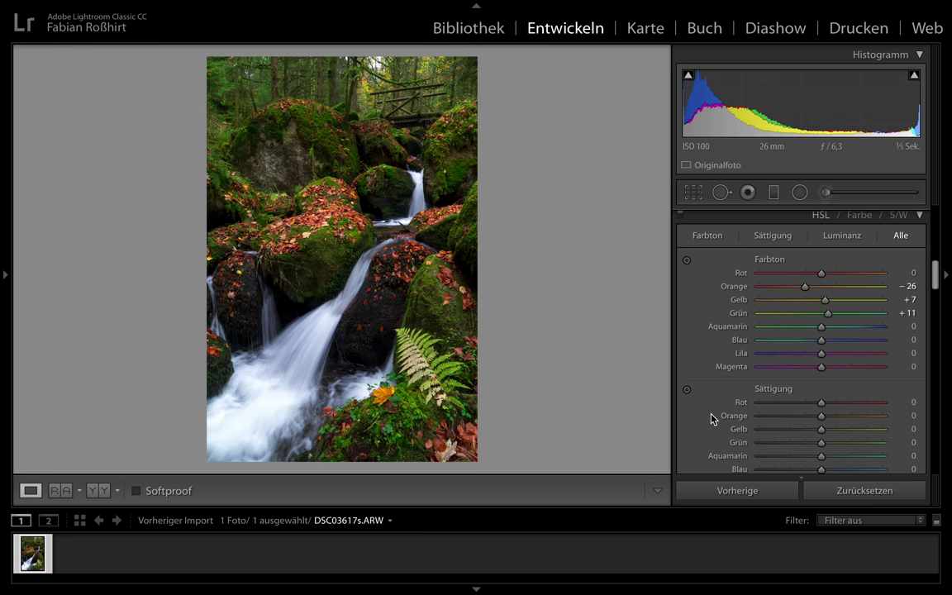
pyautogui.scroll(-1, 761, 412)
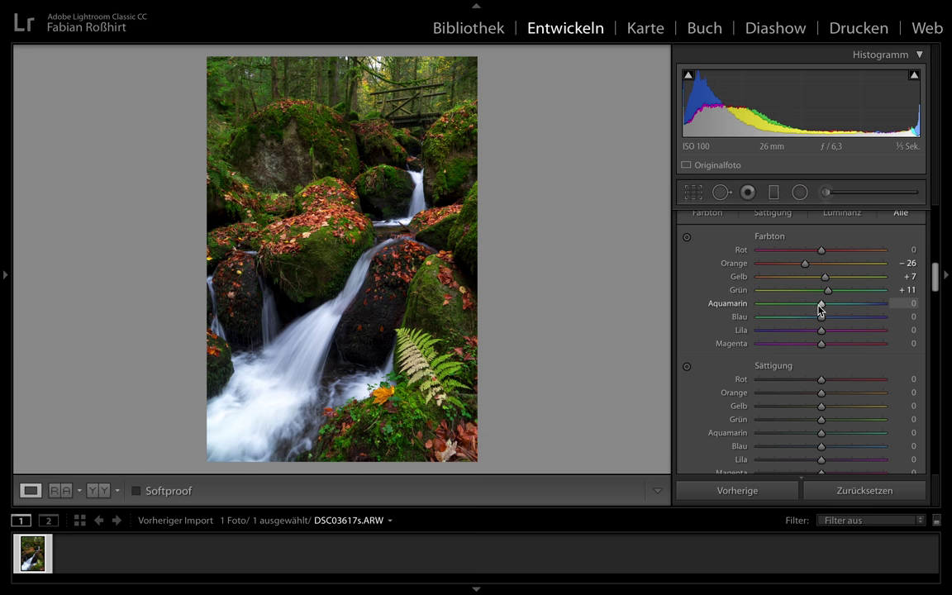
pyautogui.moveTo(820, 305); pyautogui.dragTo(733, 313)
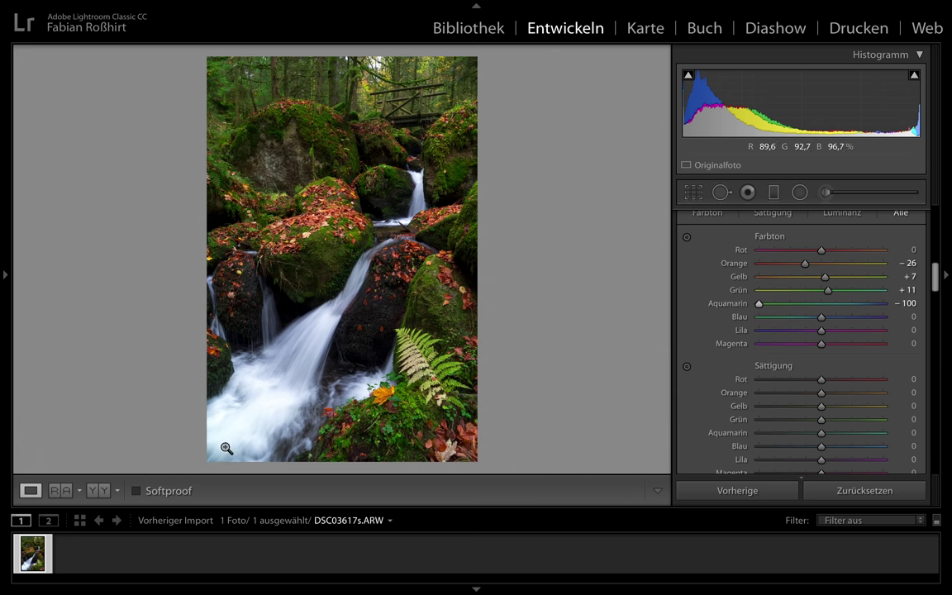
pyautogui.moveTo(757, 306); pyautogui.dragTo(820, 313)
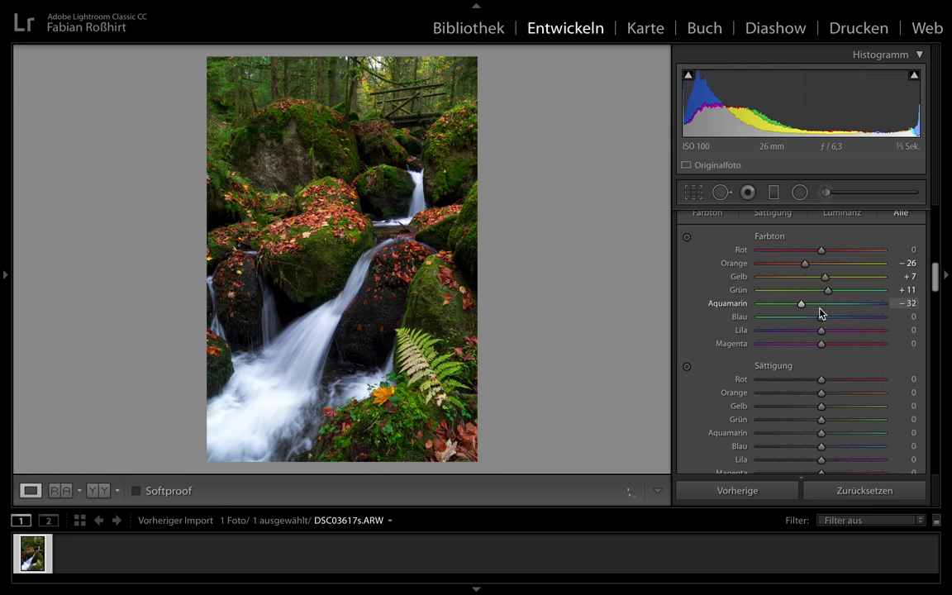
pyautogui.moveTo(821, 313); pyautogui.dragTo(817, 311)
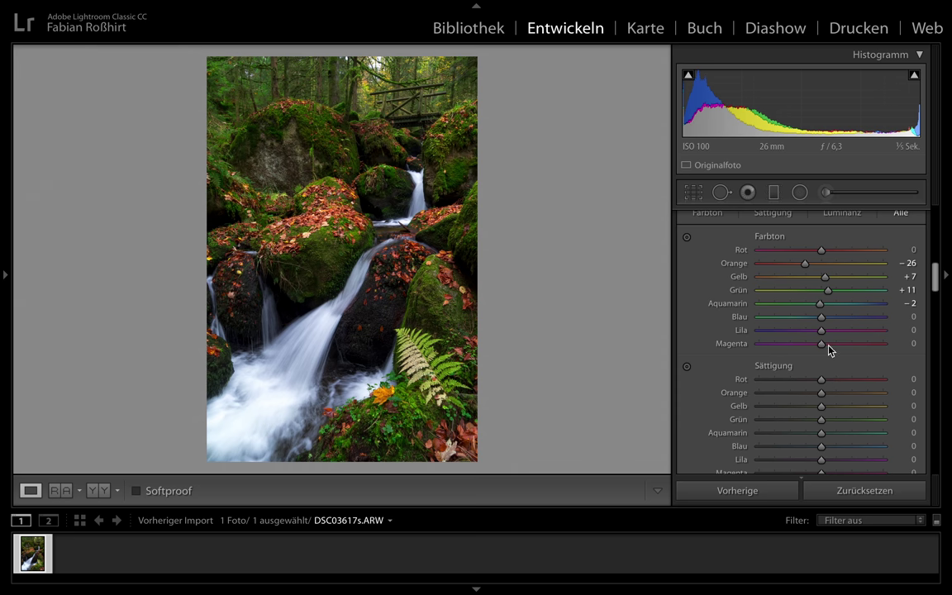
pyautogui.moveTo(822, 317); pyautogui.dragTo(906, 314)
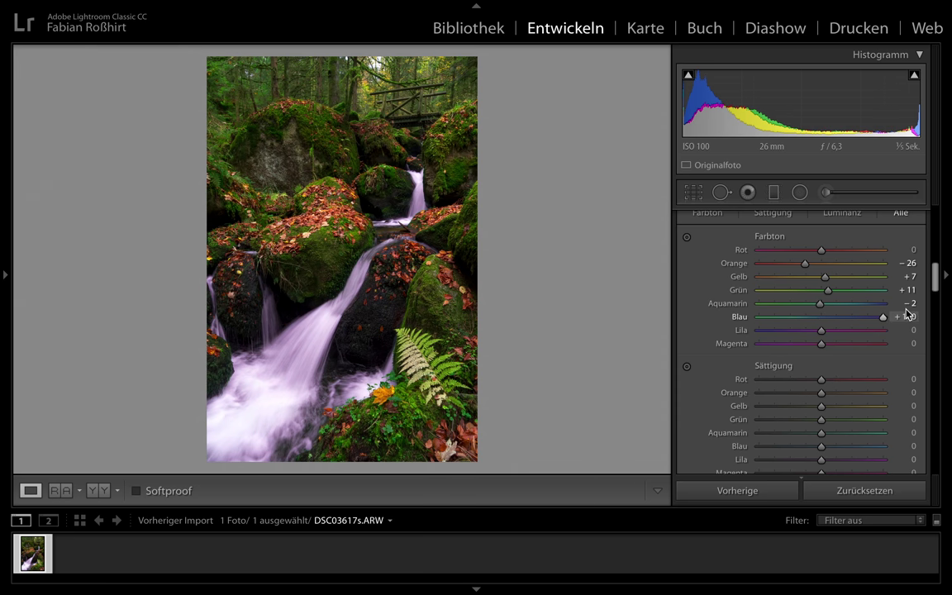
pyautogui.moveTo(906, 314)
pyautogui.mouseDown()
pyautogui.moveTo(887, 324)
pyautogui.moveTo(819, 327)
pyautogui.mouseUp()
pyautogui.moveTo(820, 325); pyautogui.dragTo(817, 324)
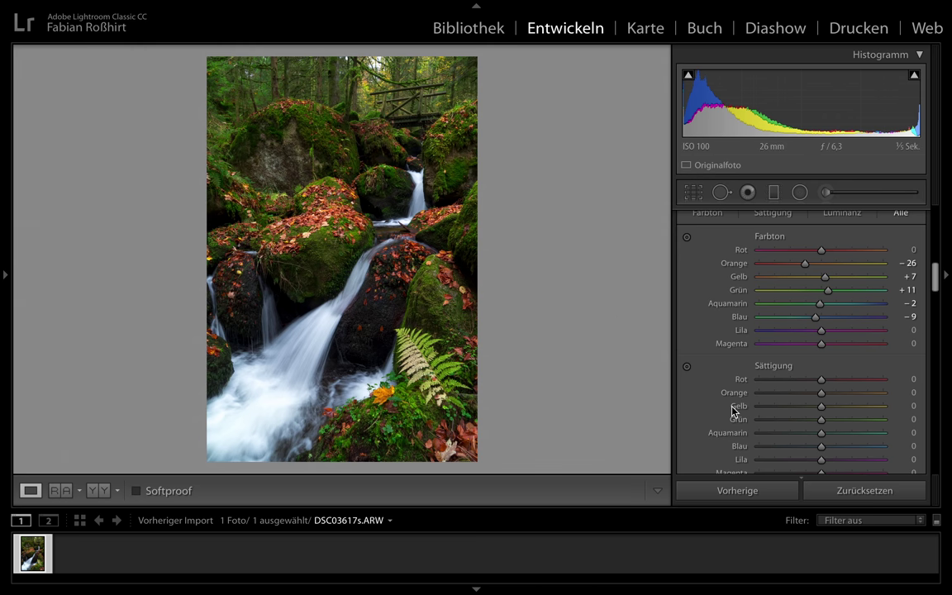
pyautogui.scroll(2, 680, 375)
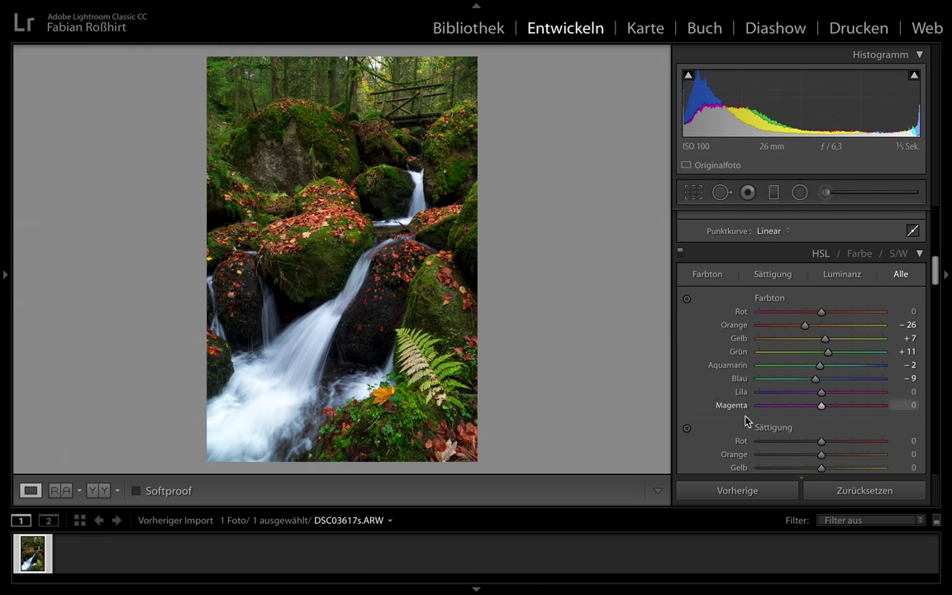
pyautogui.scroll(-4, 748, 418)
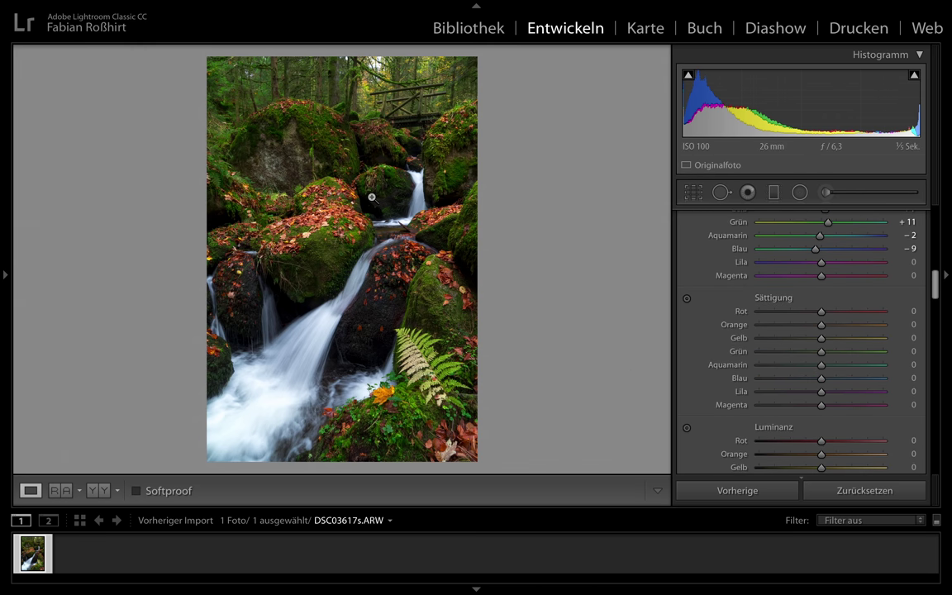
pyautogui.scroll(2, 760, 314)
pyautogui.scroll(1, 784, 294)
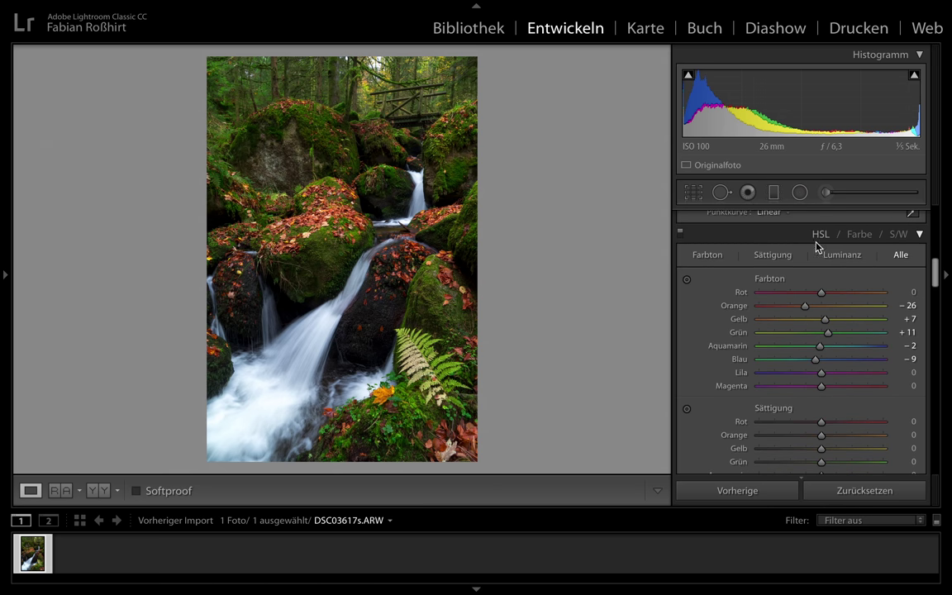
pyautogui.click(681, 235)
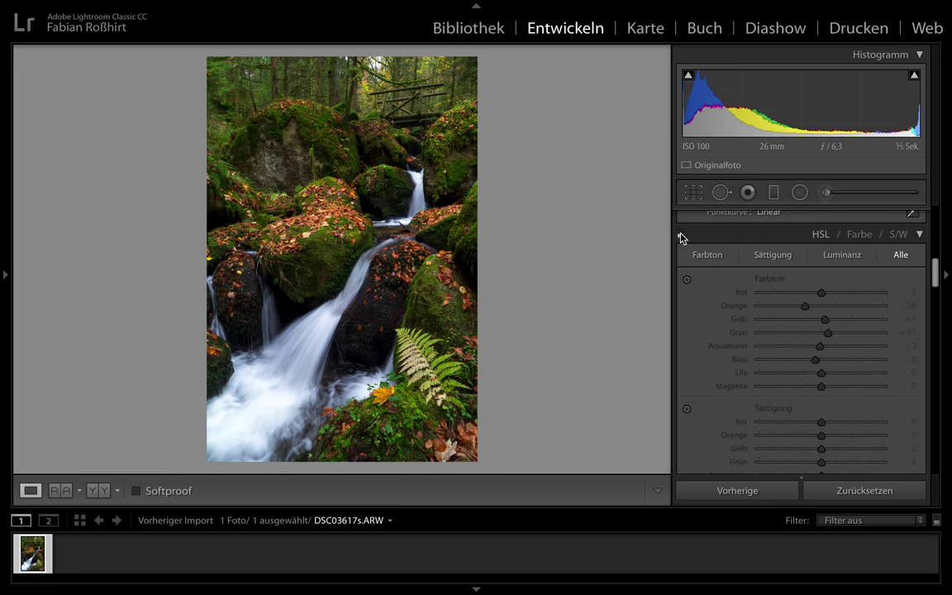
pyautogui.click(681, 236)
pyautogui.click(681, 235)
pyautogui.click(680, 236)
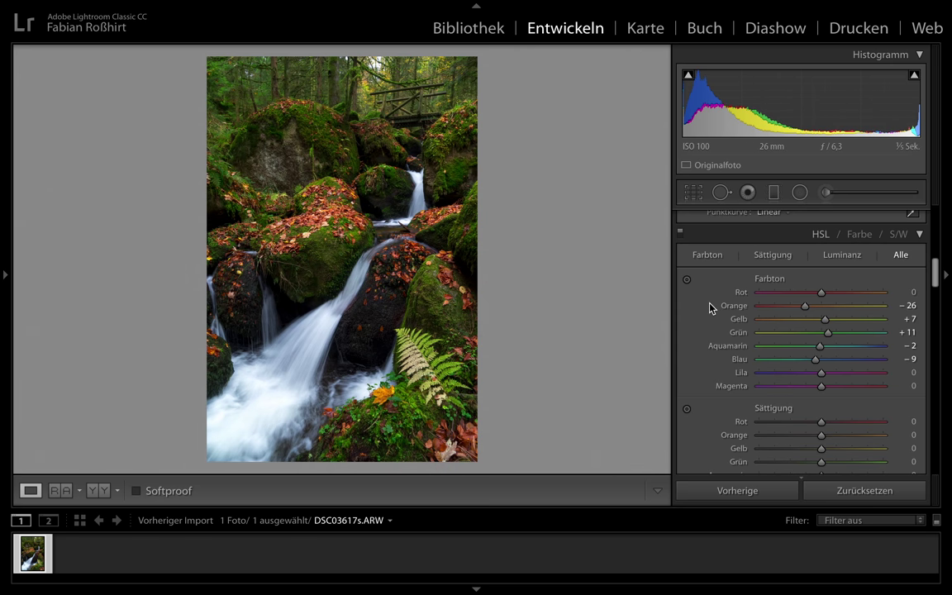
pyautogui.click(681, 236)
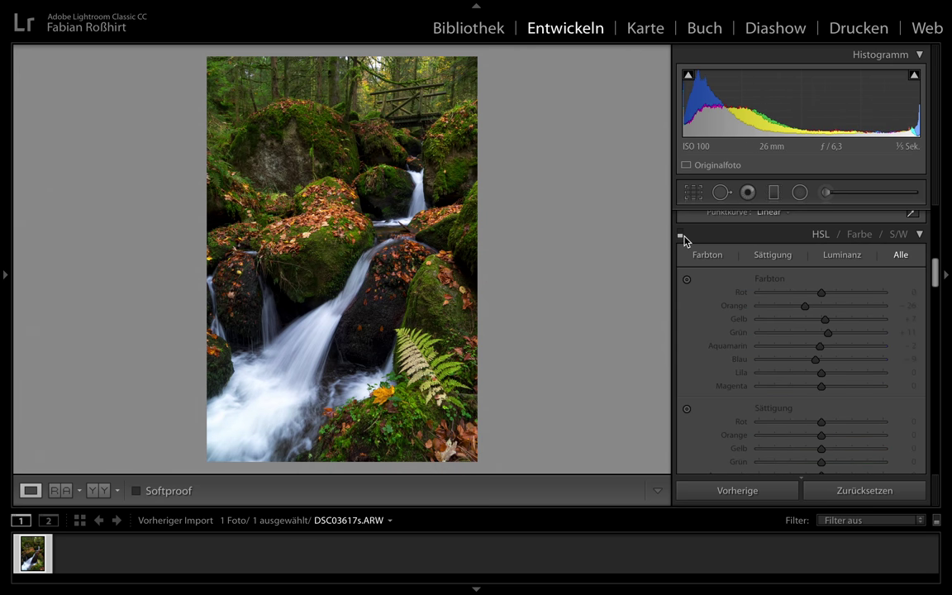
pyautogui.click(681, 237)
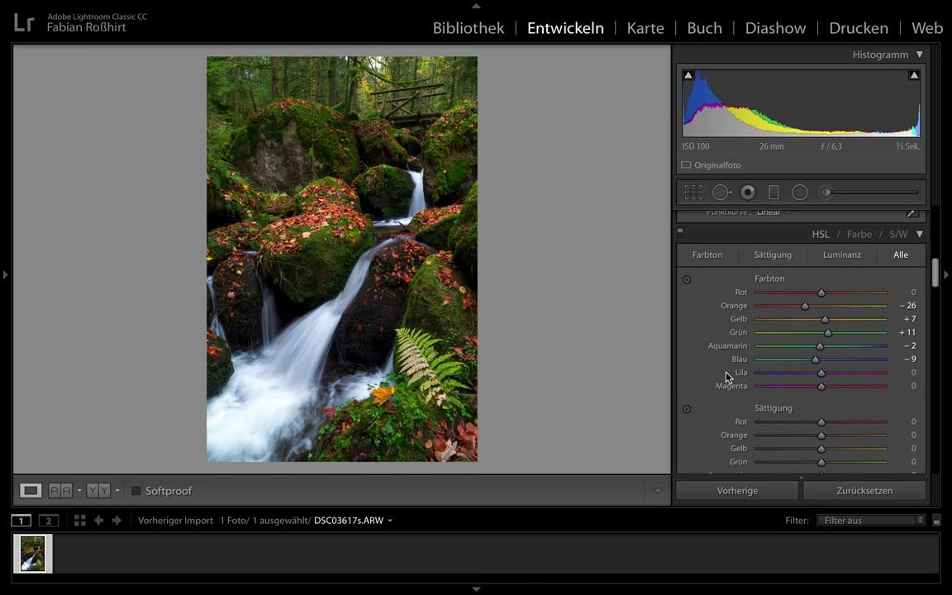
pyautogui.scroll(-1, 717, 351)
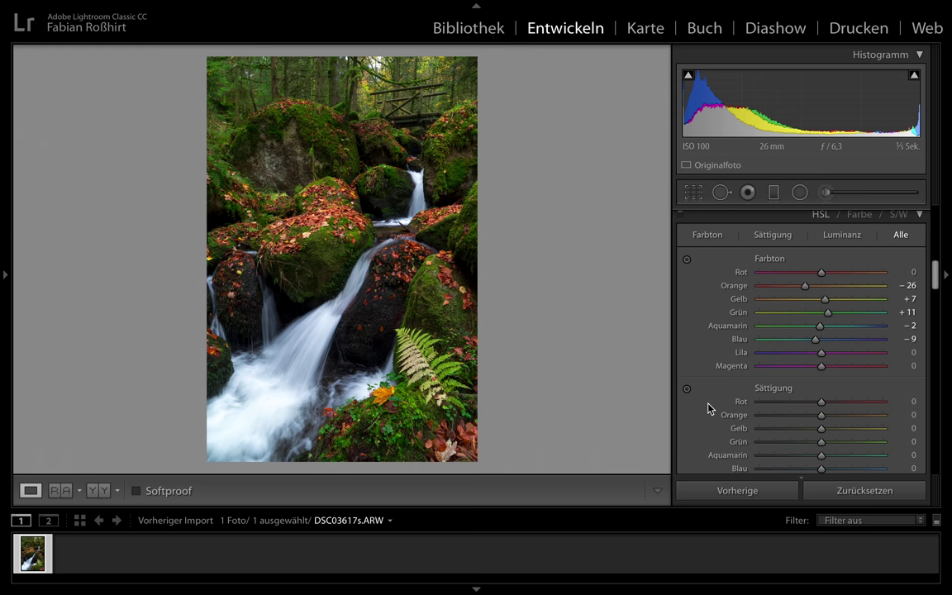
pyautogui.scroll(-2, 707, 419)
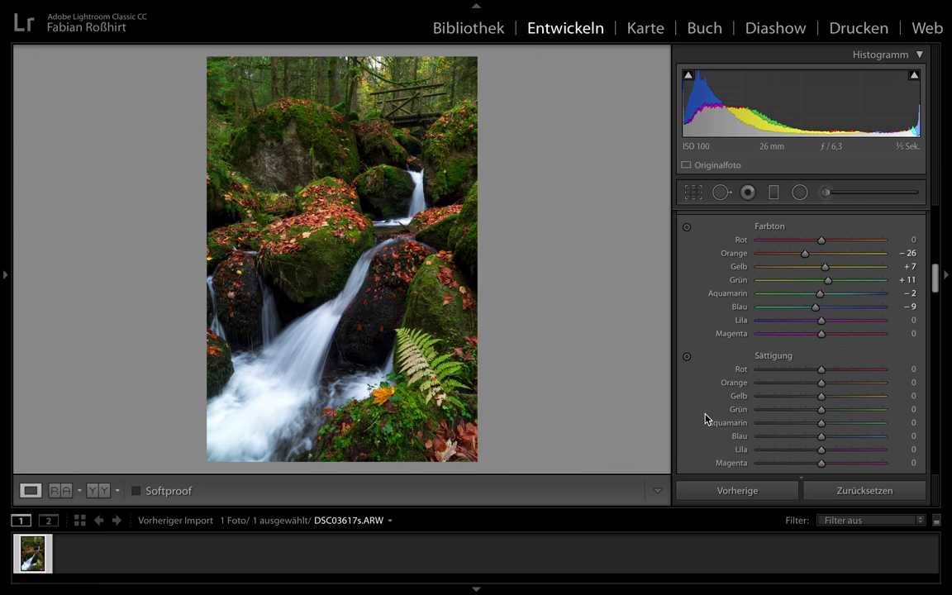
# - Raise red saturation to +21 and orange to +33, keeping yellow saturation at 0
pyautogui.moveTo(820, 370)
pyautogui.mouseDown()
pyautogui.moveTo(836, 376)
pyautogui.moveTo(730, 393)
pyautogui.moveTo(812, 372)
pyautogui.moveTo(884, 370)
pyautogui.moveTo(824, 369)
pyautogui.moveTo(862, 368)
pyautogui.moveTo(840, 368)
pyautogui.mouseUp()
pyautogui.moveTo(822, 385)
pyautogui.mouseDown()
pyautogui.moveTo(852, 386)
pyautogui.moveTo(844, 385)
pyautogui.mouseUp()
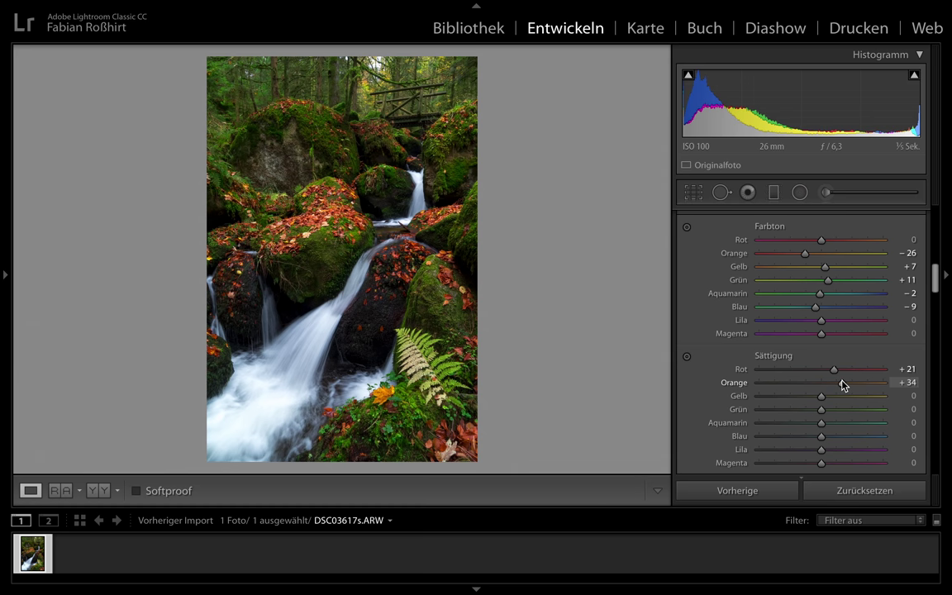
pyautogui.moveTo(843, 384); pyautogui.dragTo(841, 384)
pyautogui.scroll(-1, 768, 386)
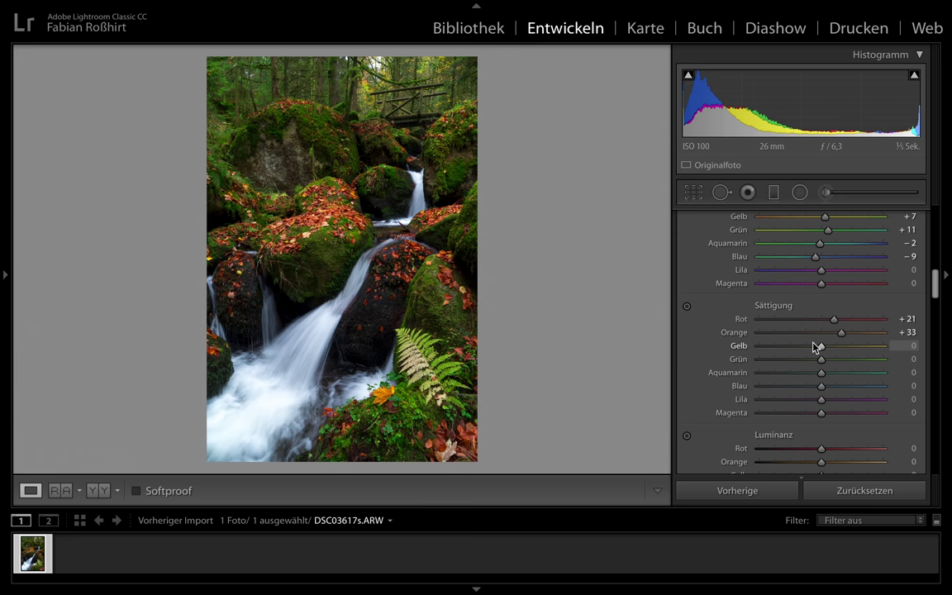
pyautogui.moveTo(813, 353); pyautogui.dragTo(818, 355)
pyautogui.doubleClick(740, 346)
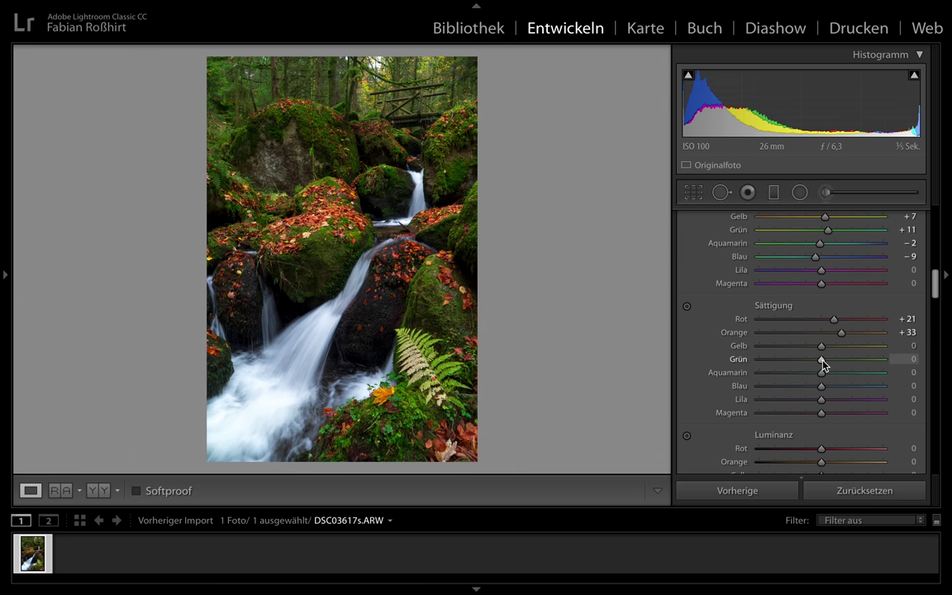
# - Set green saturation to +55 and aquamarine saturation to +34
pyautogui.moveTo(822, 364); pyautogui.dragTo(826, 365)
pyautogui.moveTo(826, 365)
pyautogui.mouseDown()
pyautogui.moveTo(909, 364)
pyautogui.moveTo(856, 368)
pyautogui.mouseUp()
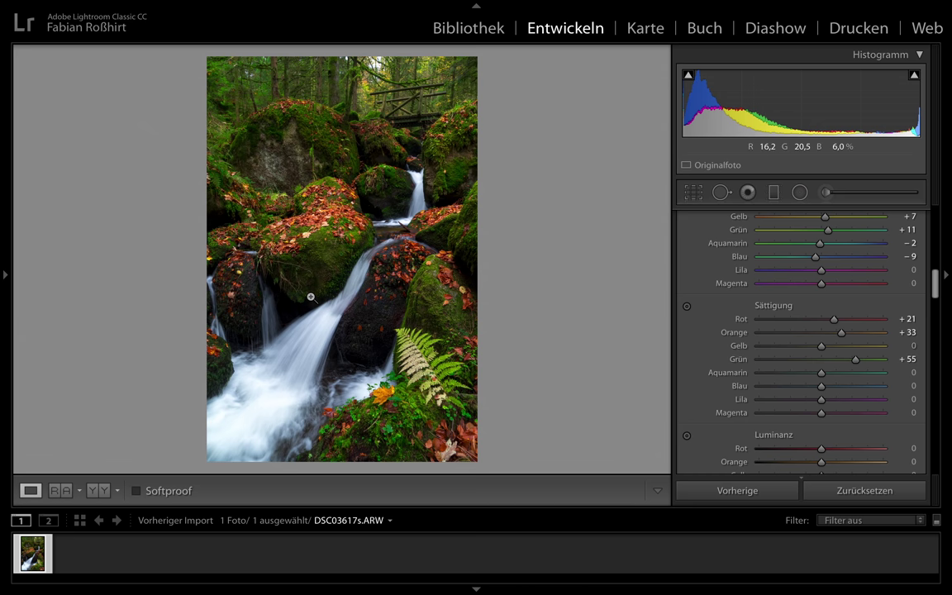
pyautogui.scroll(-1, 821, 415)
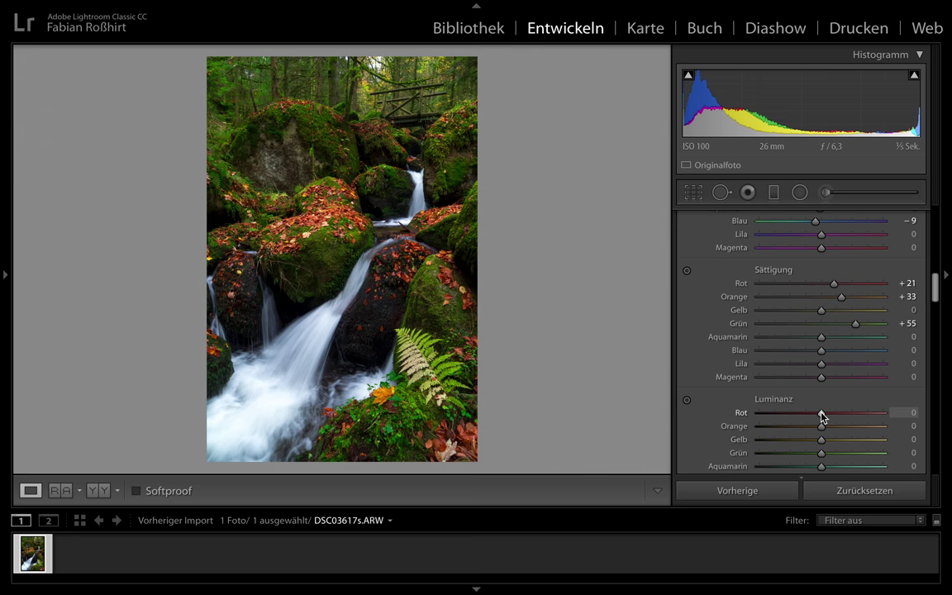
pyautogui.moveTo(822, 336)
pyautogui.mouseDown()
pyautogui.moveTo(902, 342)
pyautogui.moveTo(893, 329)
pyautogui.mouseUp()
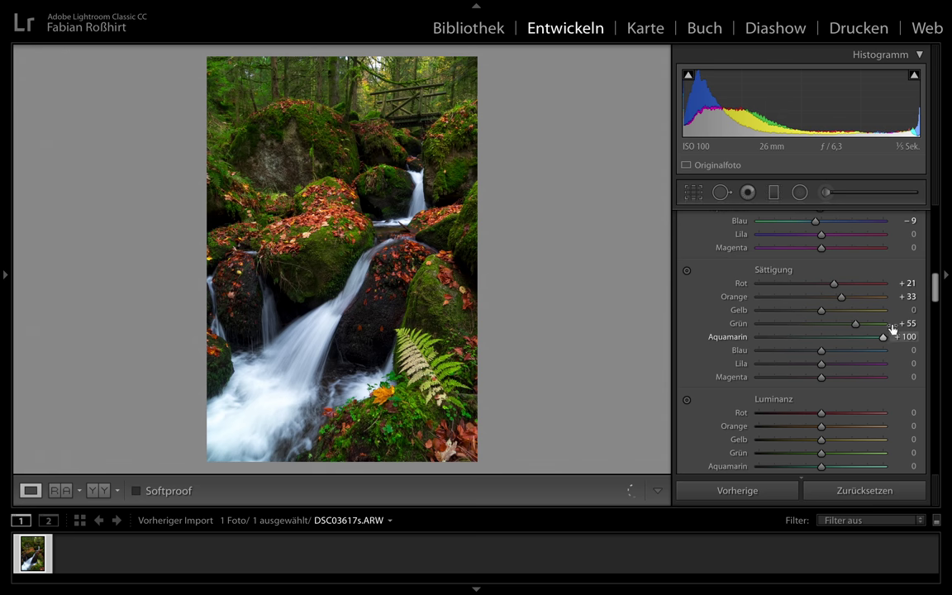
pyautogui.moveTo(883, 342); pyautogui.dragTo(842, 337)
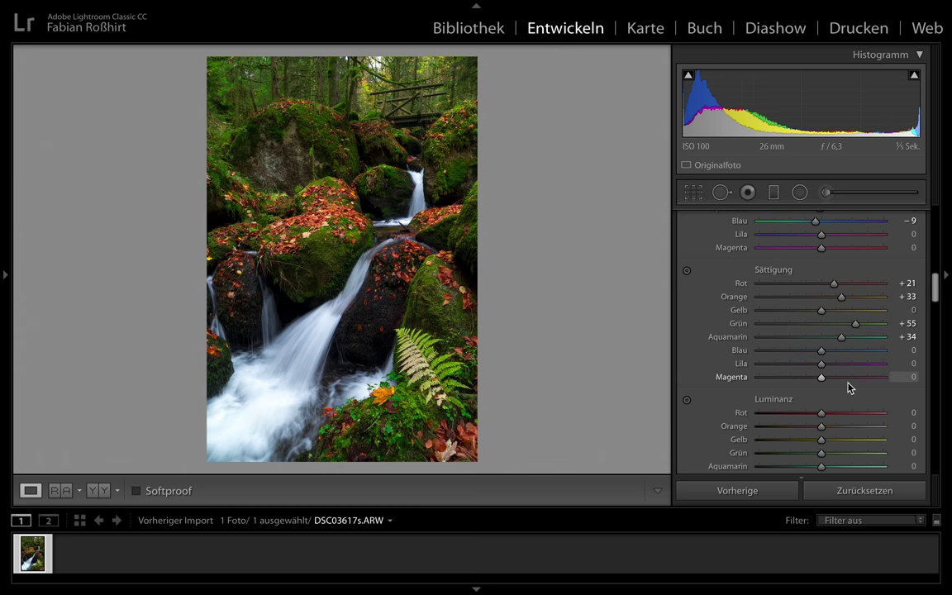
# - Under Luminance, keep red and orange at 0, set yellow to +39 and green to −26
pyautogui.scroll(-1, 746, 412)
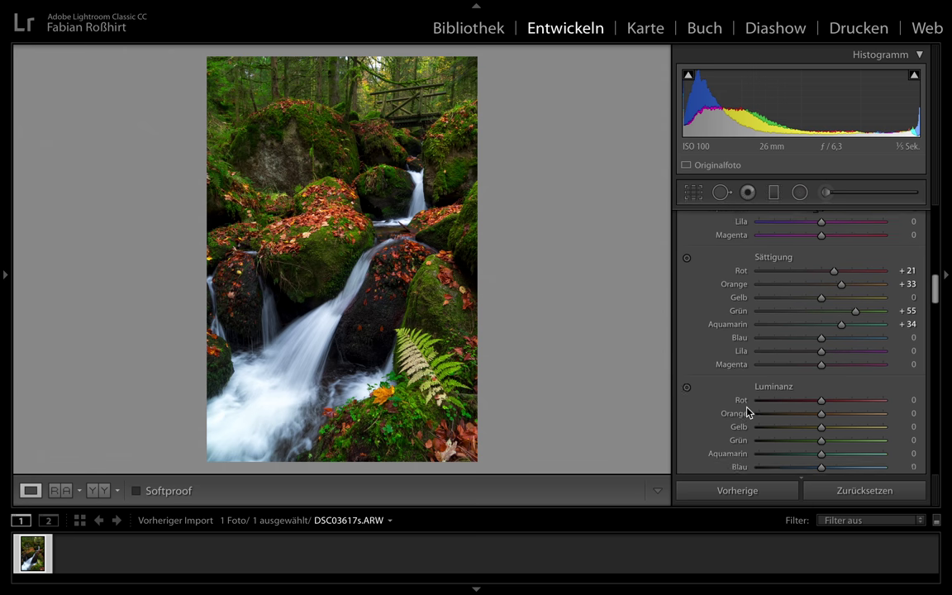
pyautogui.scroll(-2, 746, 411)
pyautogui.scroll(-3, 747, 411)
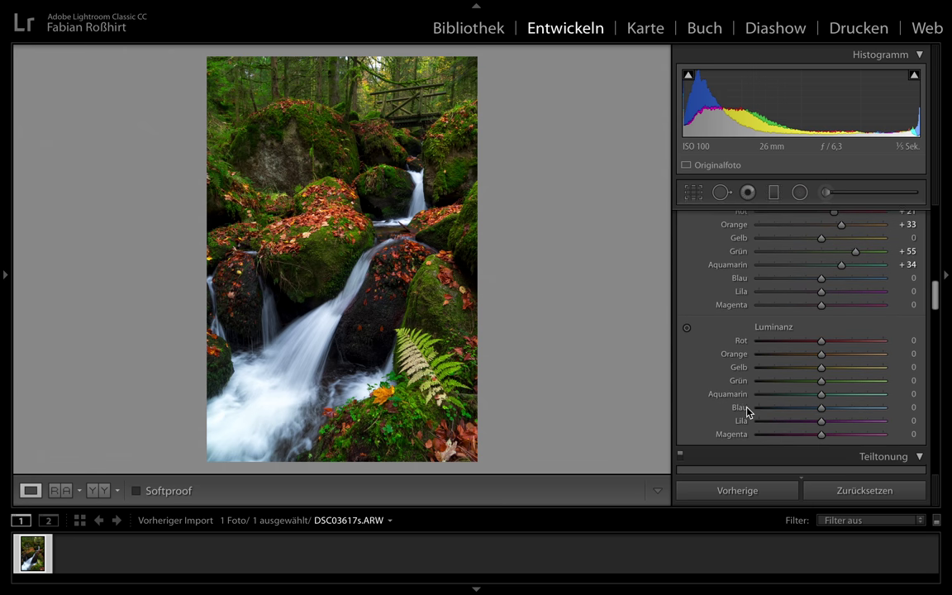
pyautogui.scroll(-1, 747, 412)
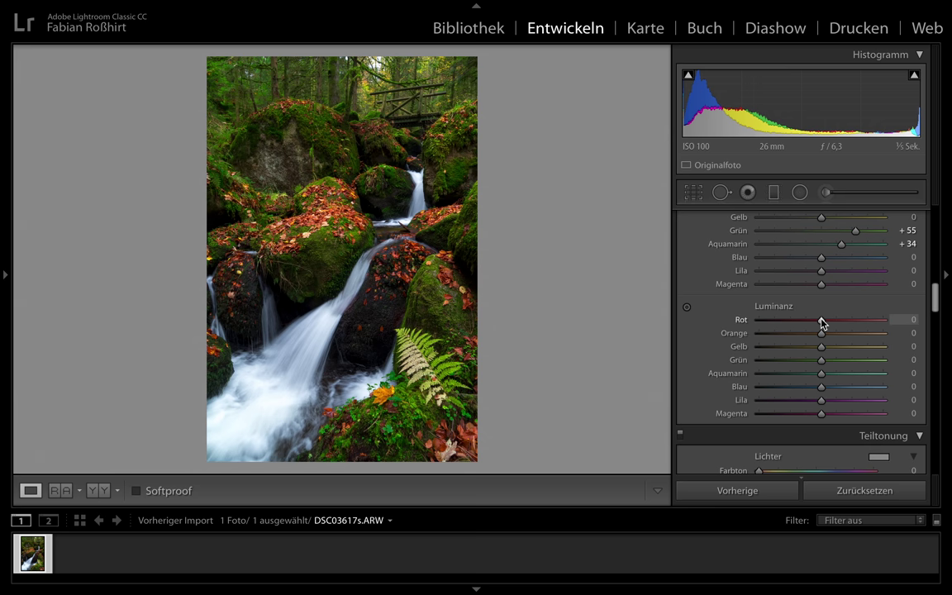
pyautogui.moveTo(822, 323)
pyautogui.mouseDown()
pyautogui.moveTo(895, 325)
pyautogui.moveTo(684, 331)
pyautogui.moveTo(888, 327)
pyautogui.moveTo(693, 334)
pyautogui.moveTo(845, 335)
pyautogui.moveTo(718, 350)
pyautogui.moveTo(851, 345)
pyautogui.moveTo(799, 325)
pyautogui.mouseUp()
pyautogui.doubleClick(741, 320)
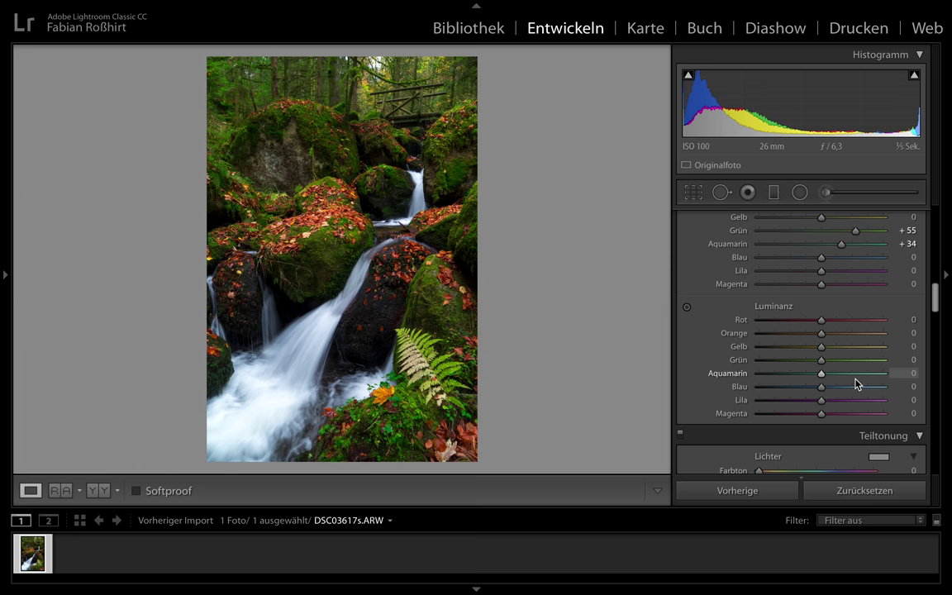
pyautogui.moveTo(821, 333)
pyautogui.mouseDown()
pyautogui.moveTo(799, 333)
pyautogui.moveTo(852, 337)
pyautogui.moveTo(790, 338)
pyautogui.moveTo(841, 333)
pyautogui.mouseUp()
pyautogui.doubleClick(737, 335)
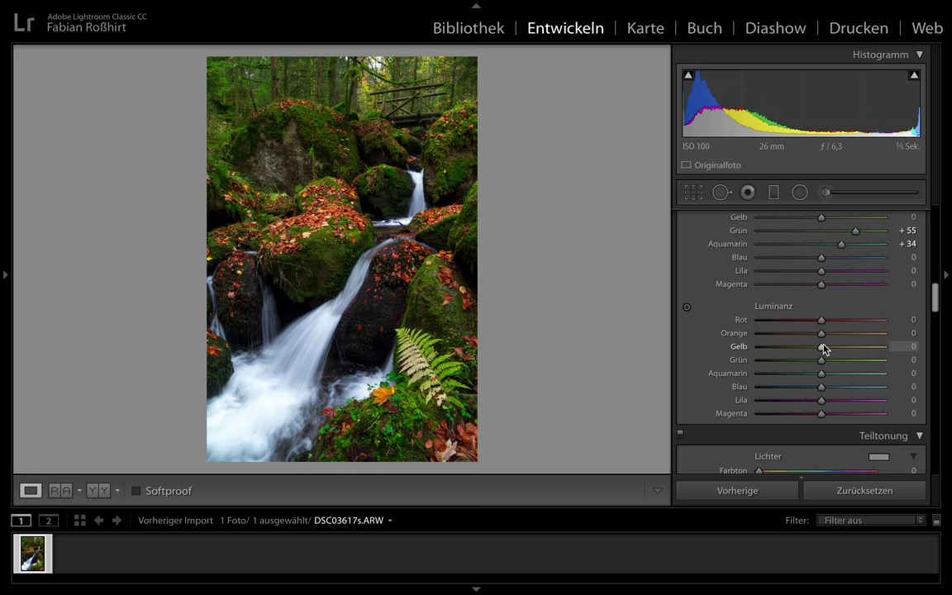
pyautogui.moveTo(822, 346)
pyautogui.mouseDown()
pyautogui.moveTo(894, 344)
pyautogui.moveTo(825, 347)
pyautogui.moveTo(845, 350)
pyautogui.mouseUp()
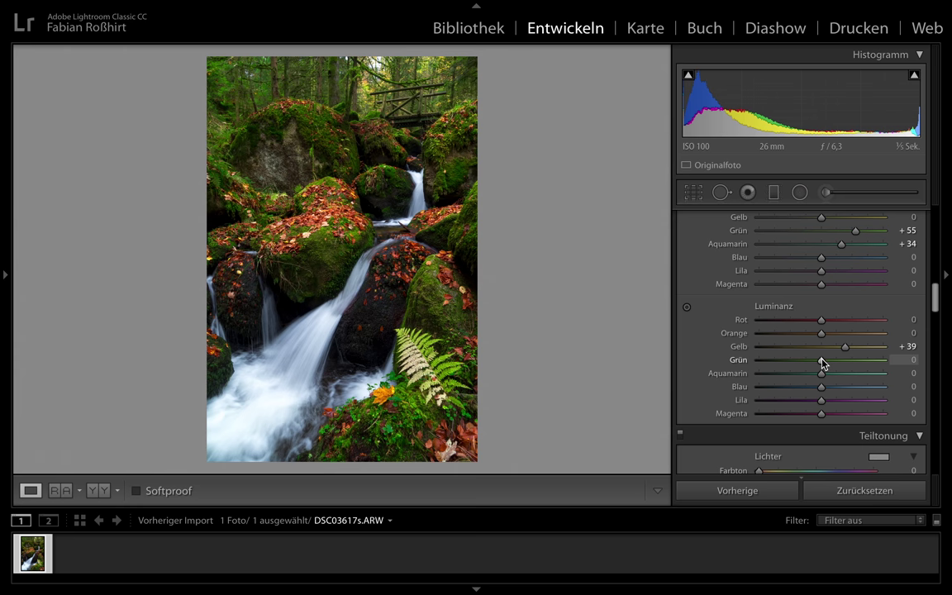
pyautogui.moveTo(821, 362)
pyautogui.mouseDown()
pyautogui.moveTo(765, 369)
pyautogui.moveTo(808, 374)
pyautogui.mouseUp()
pyautogui.moveTo(808, 369); pyautogui.dragTo(803, 366)
pyautogui.scroll(-2, 779, 394)
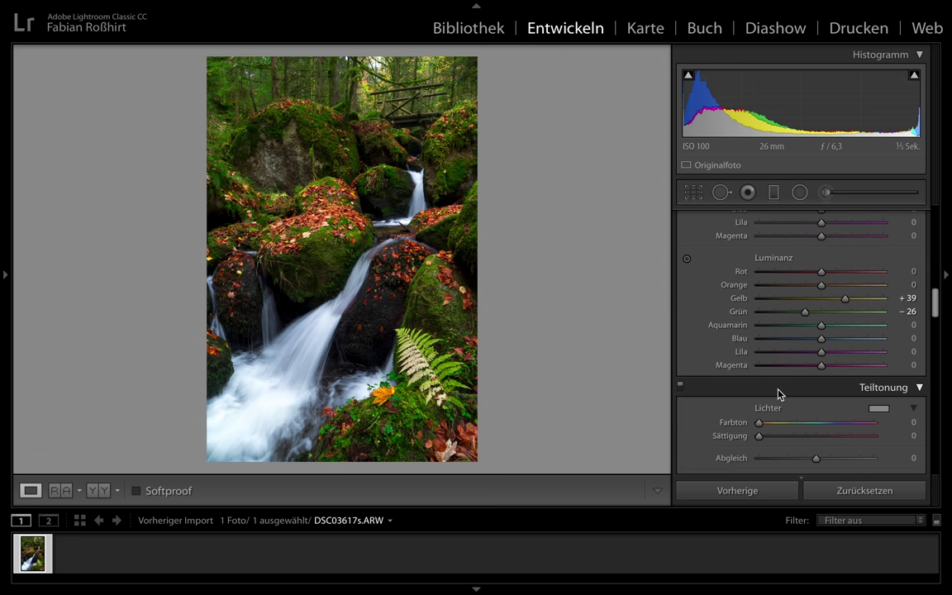
pyautogui.scroll(-3, 717, 425)
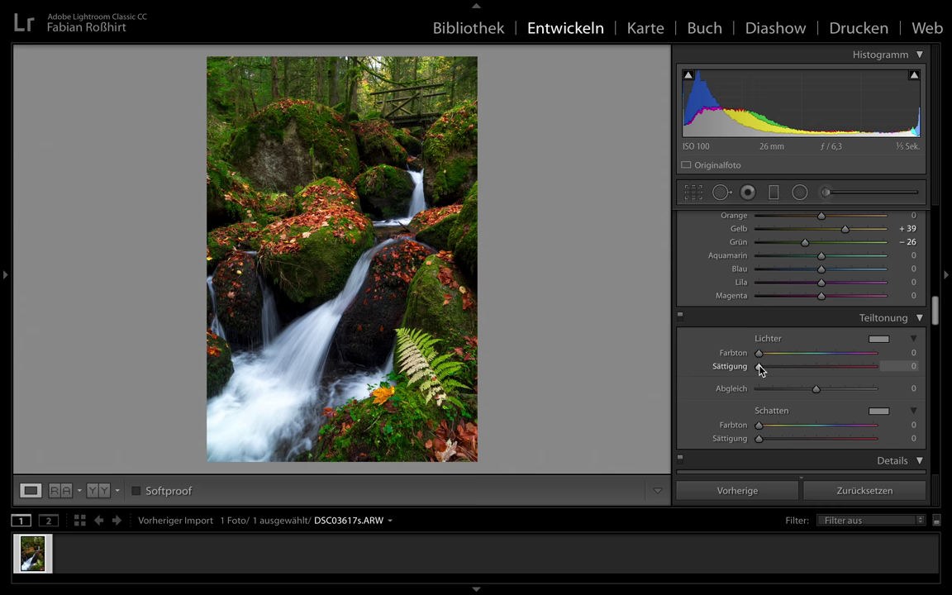
pyautogui.moveTo(760, 353)
pyautogui.mouseDown()
pyautogui.moveTo(899, 354)
pyautogui.moveTo(679, 386)
pyautogui.mouseUp()
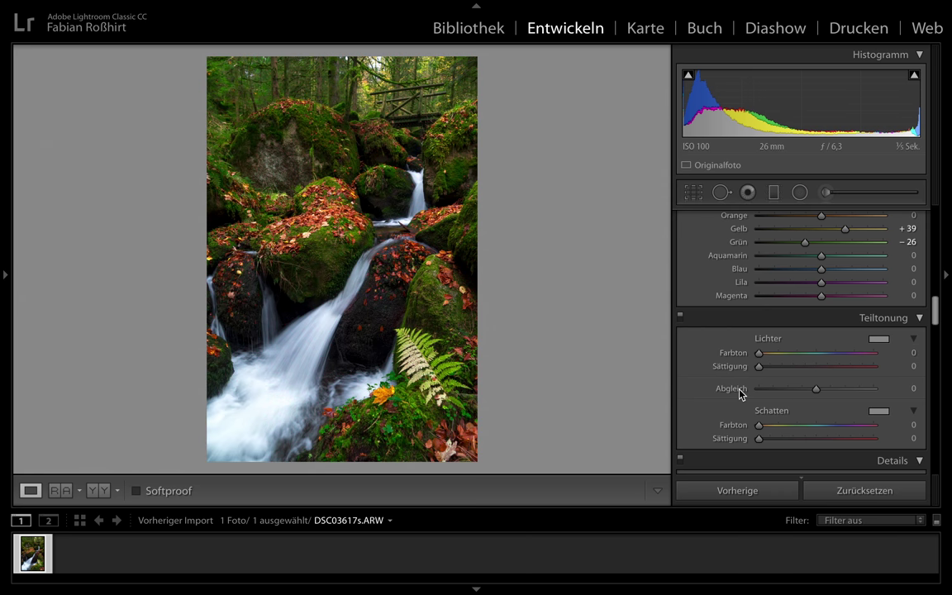
pyautogui.scroll(-6, 739, 394)
pyautogui.scroll(1, 740, 394)
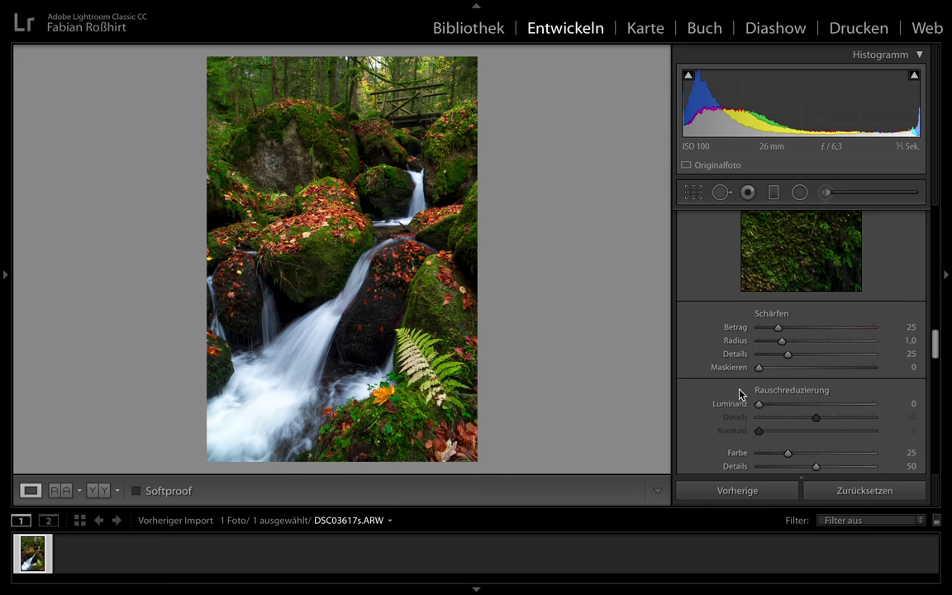
pyautogui.scroll(10, 740, 394)
pyautogui.scroll(2, 740, 395)
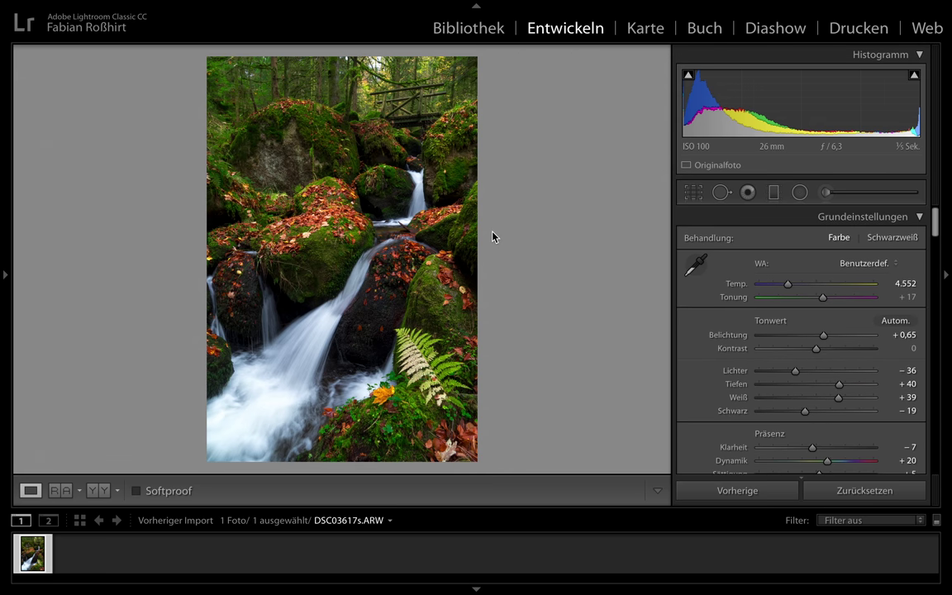
# - Compare Before/After with Y and back, then start a new Radial Filter
pyautogui.press('y')
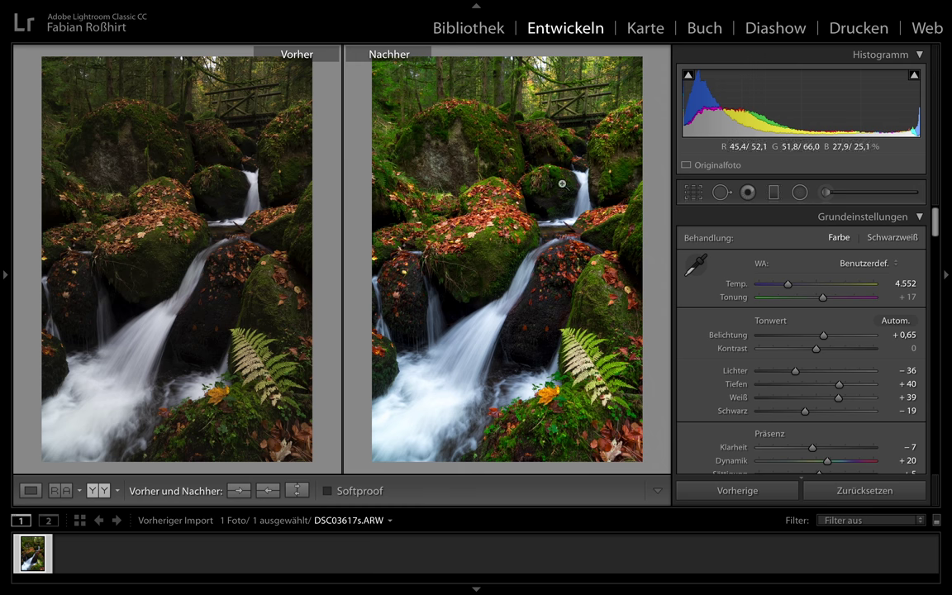
pyautogui.press('y')
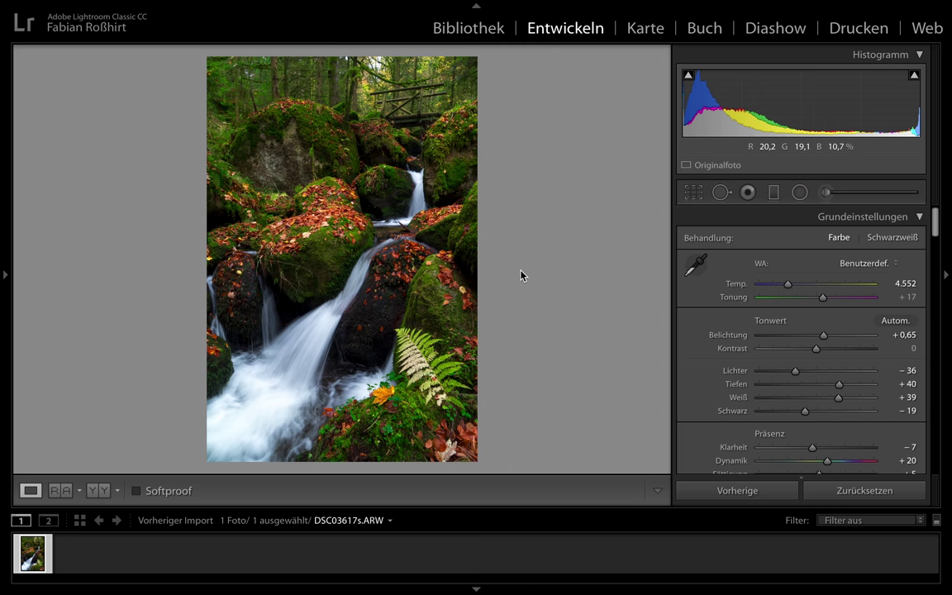
pyautogui.click(799, 191)
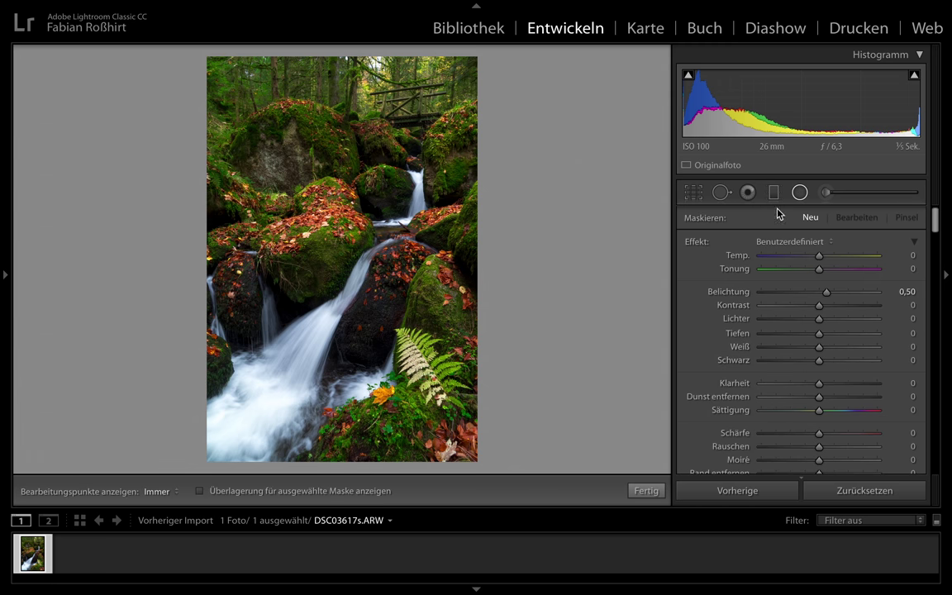
# - Place a radial filter over the upper forest and bridge, feather 98, exposure 0,74
pyautogui.moveTo(346, 73)
pyautogui.mouseDown()
pyautogui.moveTo(427, 213)
pyautogui.moveTo(445, 223)
pyautogui.mouseUp()
pyautogui.moveTo(323, 53)
pyautogui.mouseDown()
pyautogui.moveTo(349, 58)
pyautogui.moveTo(395, 124)
pyautogui.mouseUp()
pyautogui.scroll(-3, 884, 471)
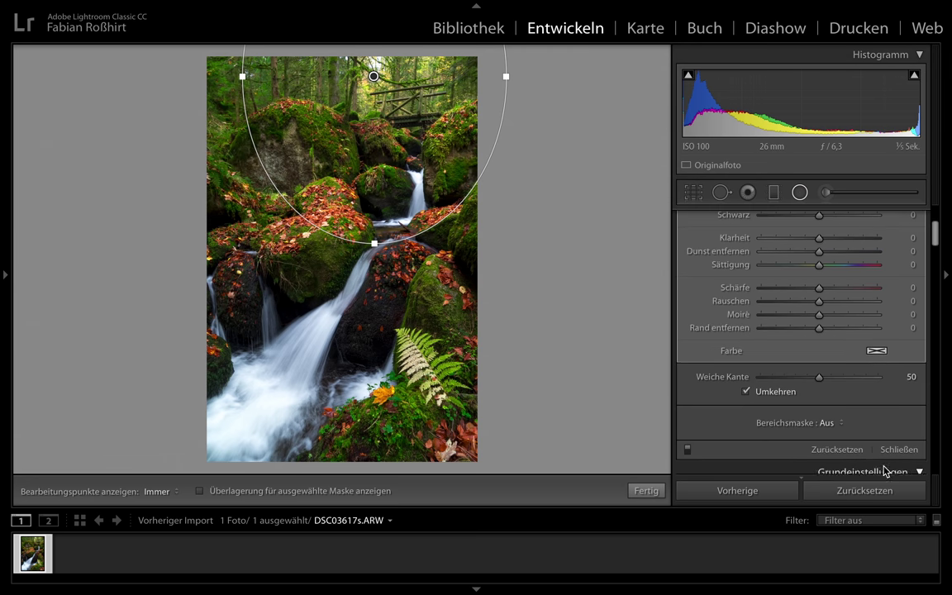
pyautogui.moveTo(819, 377); pyautogui.dragTo(876, 384)
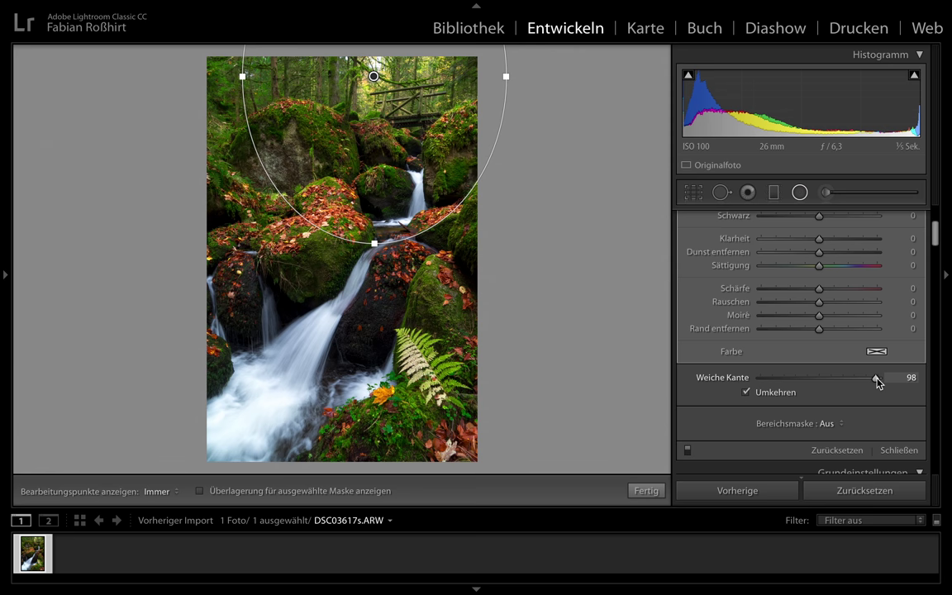
pyautogui.scroll(3, 829, 340)
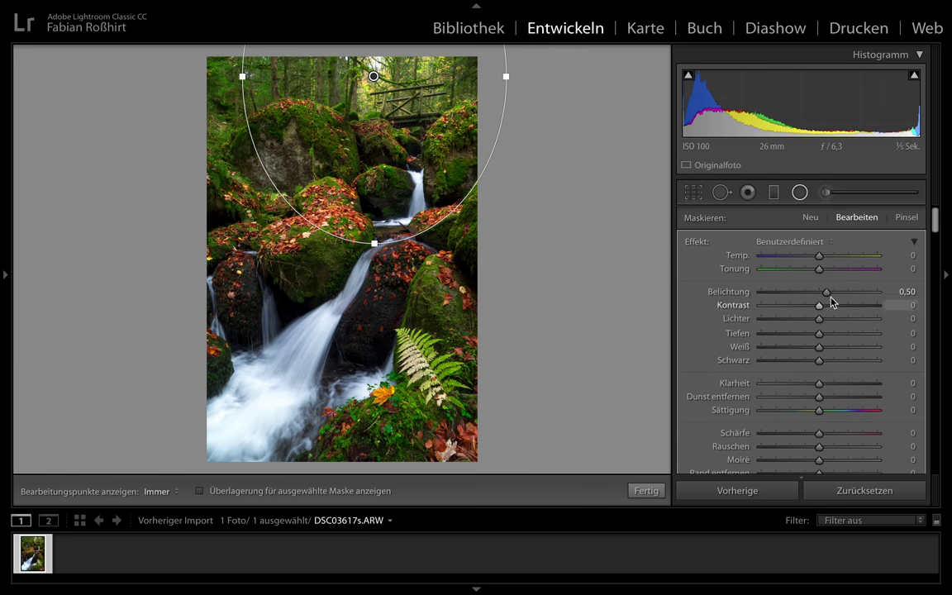
pyautogui.moveTo(830, 296); pyautogui.dragTo(832, 296)
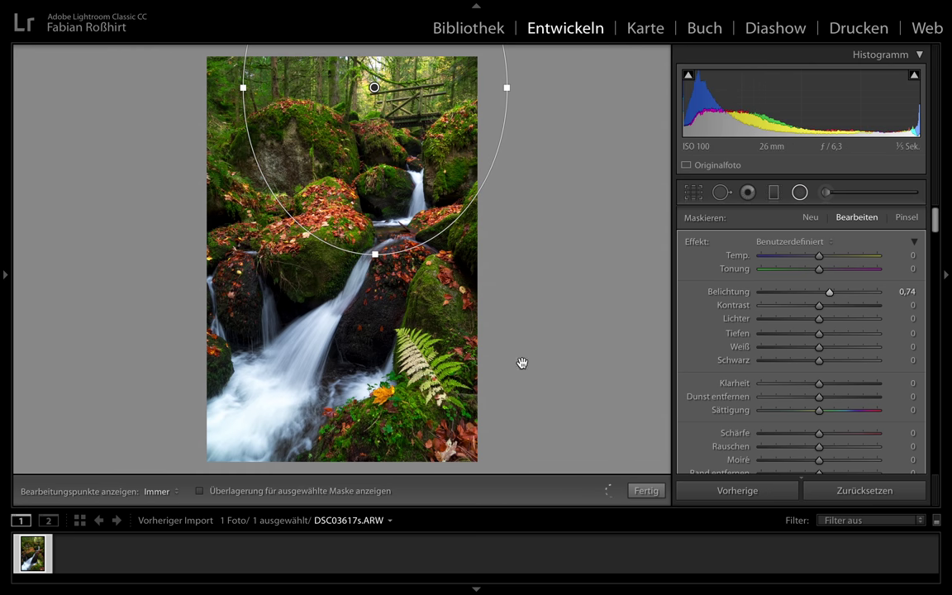
pyautogui.click(647, 490)
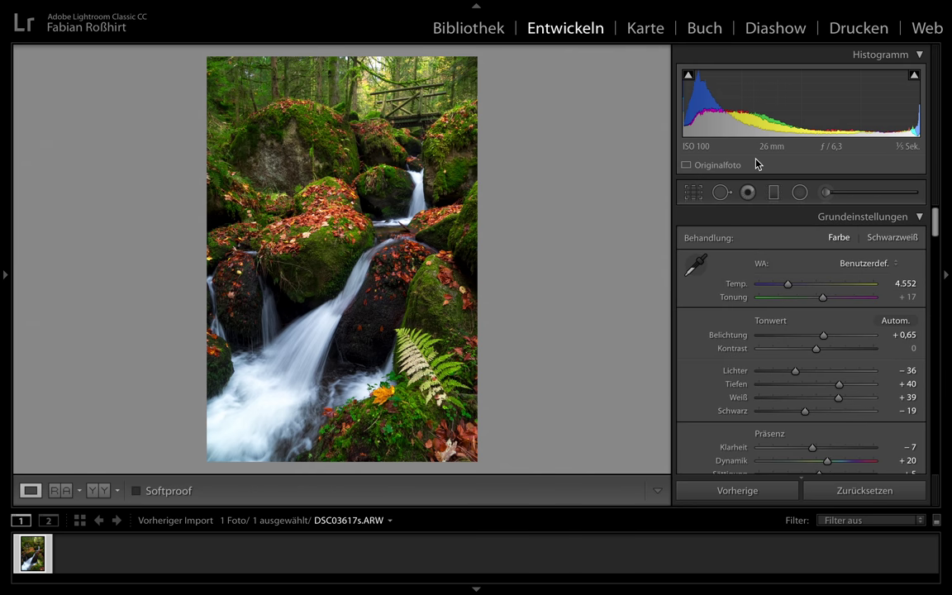
# - Draw a second radial filter ellipse from the photo's top, stretched over the right-hand rocks
pyautogui.click(802, 194)
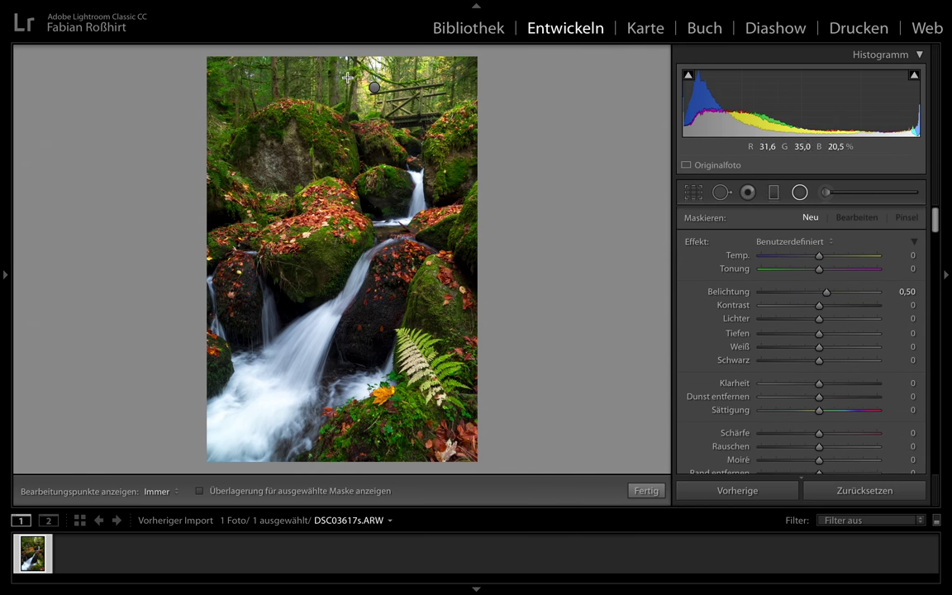
pyautogui.moveTo(314, 57)
pyautogui.mouseDown()
pyautogui.moveTo(406, 165)
pyautogui.moveTo(307, 248)
pyautogui.moveTo(359, 261)
pyautogui.moveTo(398, 252)
pyautogui.mouseUp()
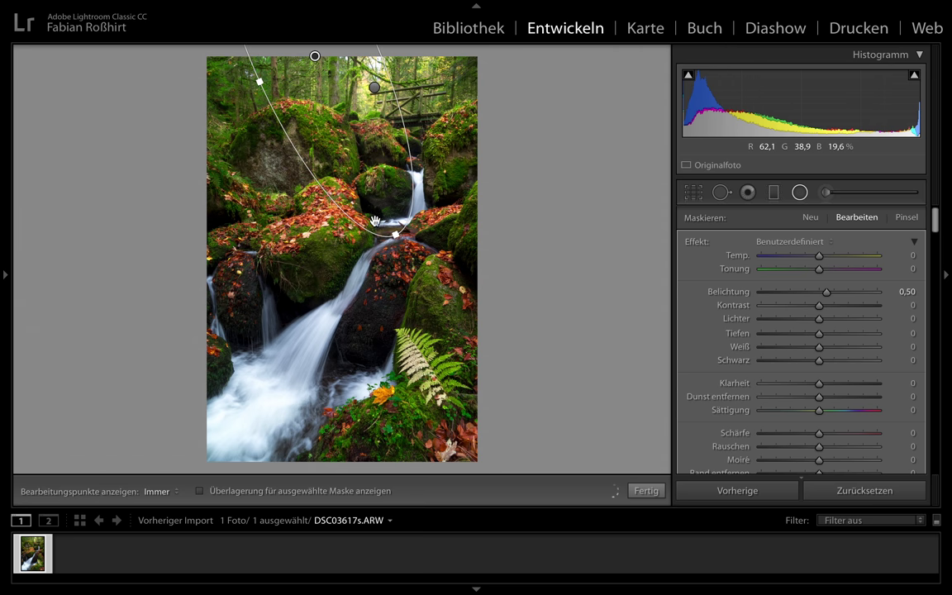
pyautogui.moveTo(333, 67); pyautogui.dragTo(335, 91)
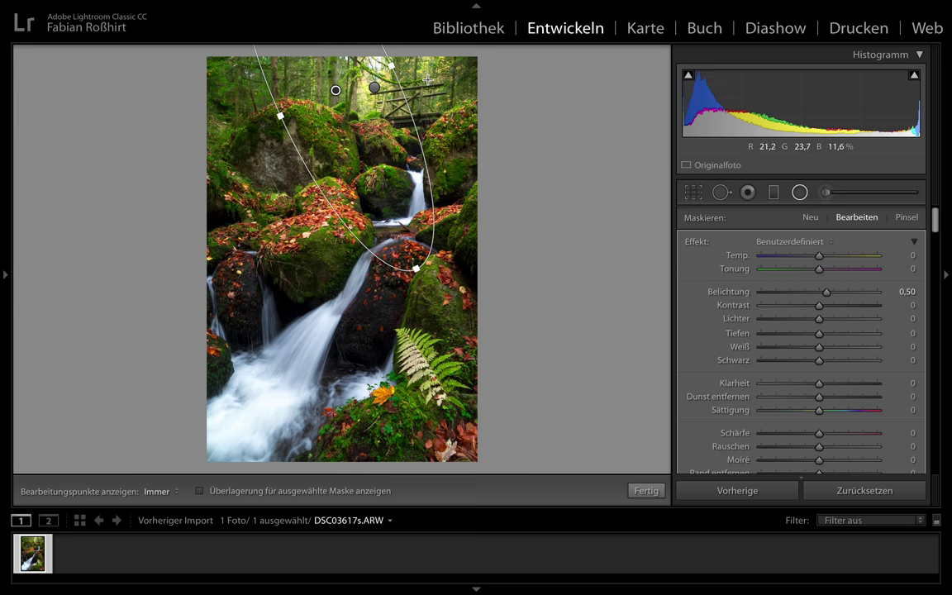
pyautogui.moveTo(377, 245); pyautogui.dragTo(399, 291)
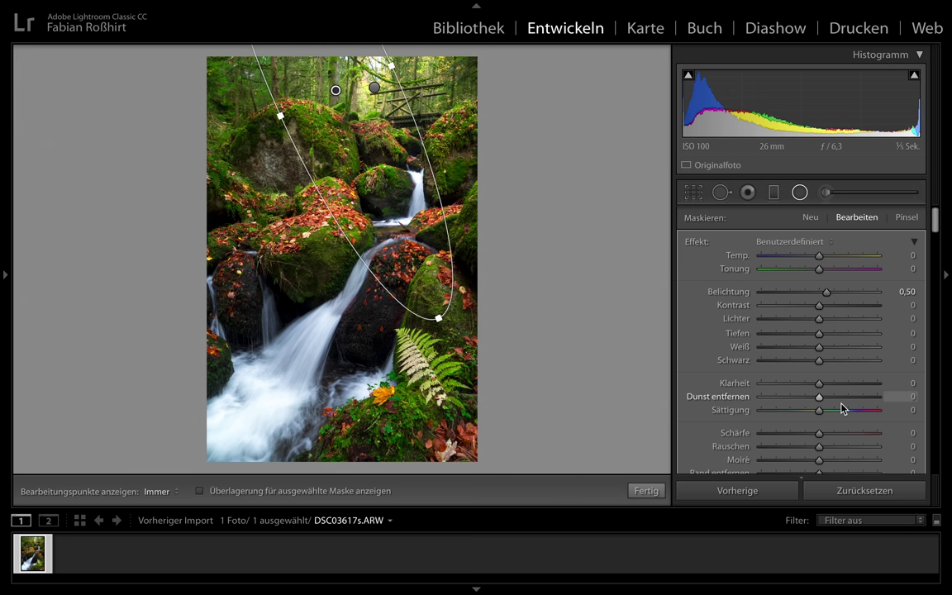
# - Give the radial filter exposure 0,41 and Temp 17, then finish the mask
pyautogui.click(824, 294)
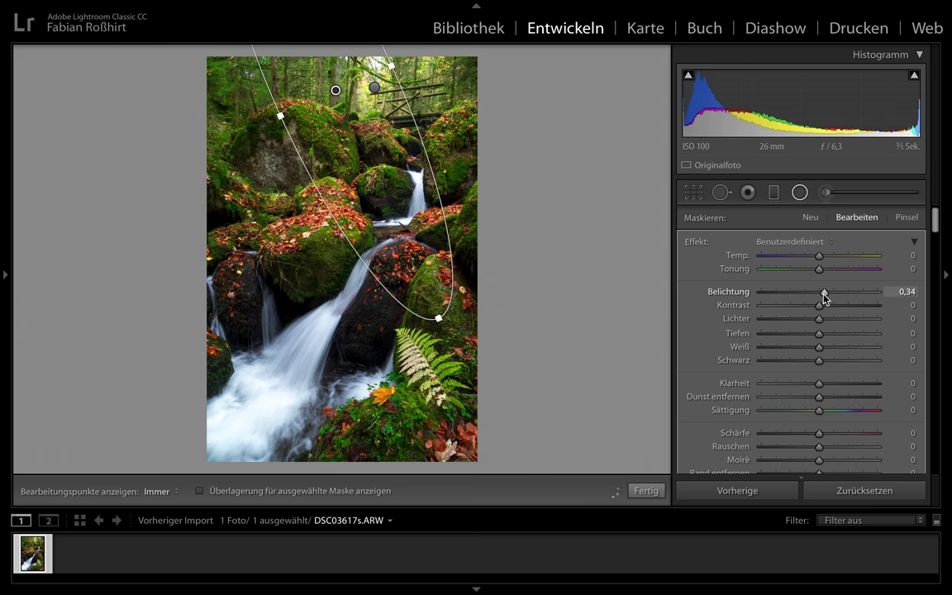
pyautogui.scroll(-3, 780, 382)
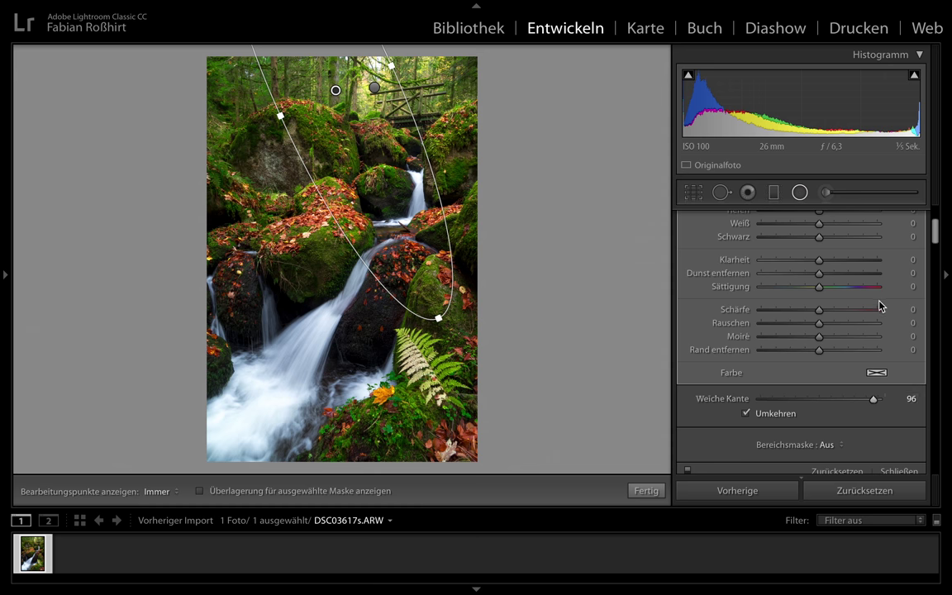
pyautogui.scroll(3, 882, 304)
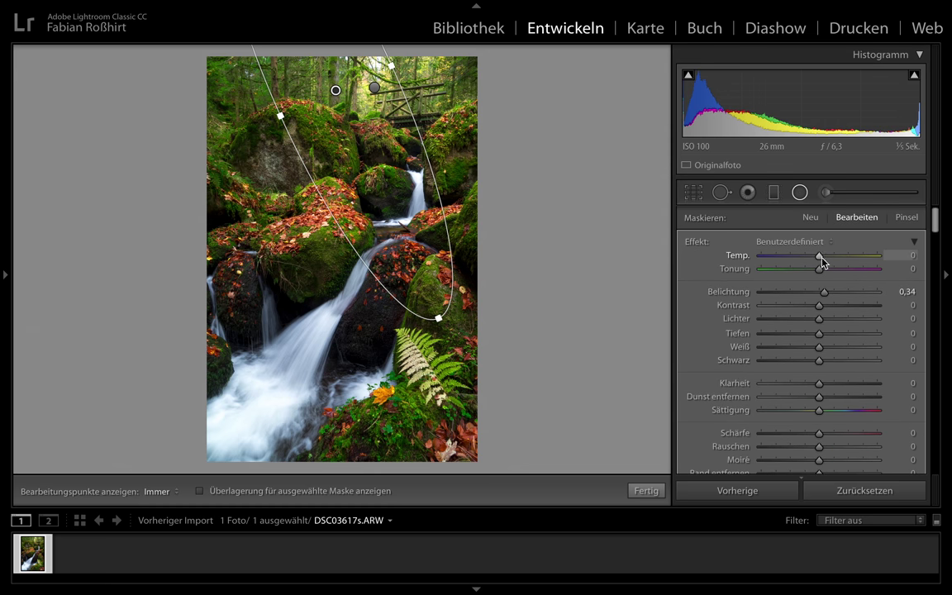
pyautogui.moveTo(819, 256); pyautogui.dragTo(833, 260)
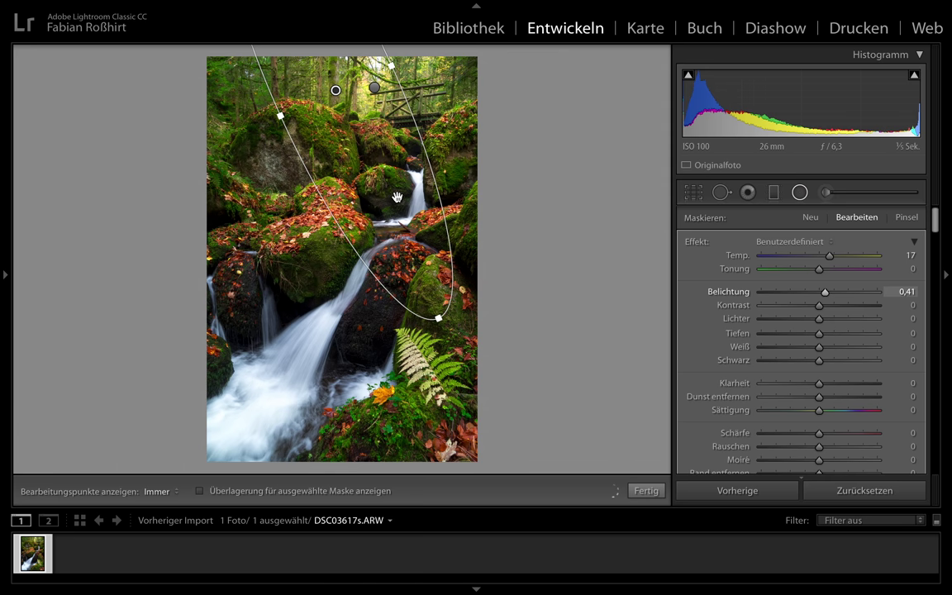
pyautogui.click(642, 490)
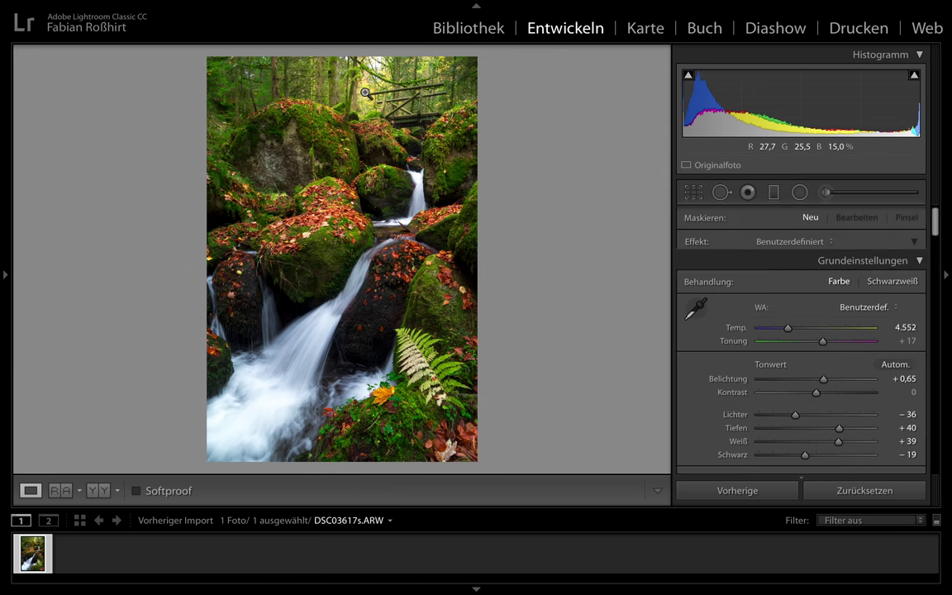
pyautogui.click(799, 193)
pyautogui.scroll(-5, 733, 336)
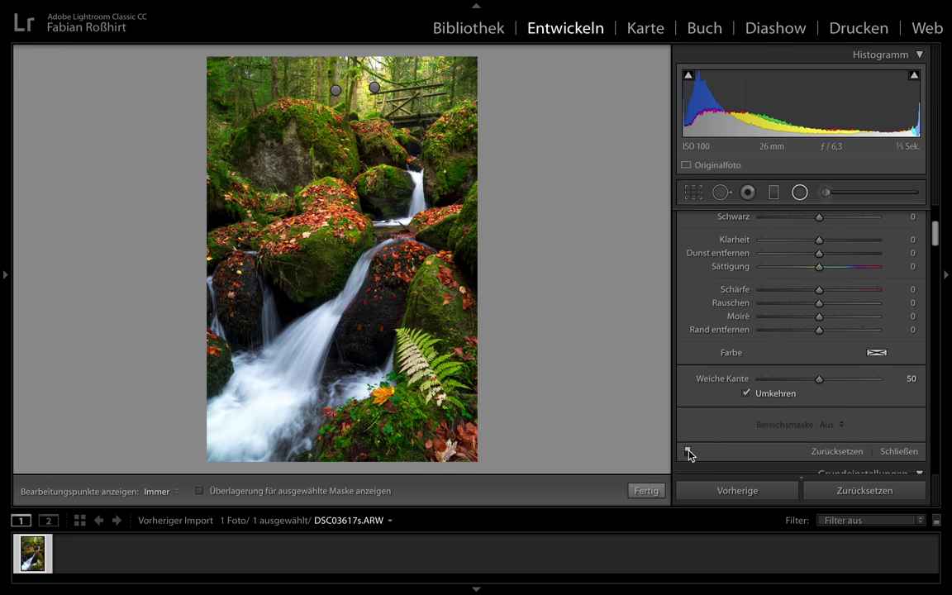
pyautogui.click(688, 452)
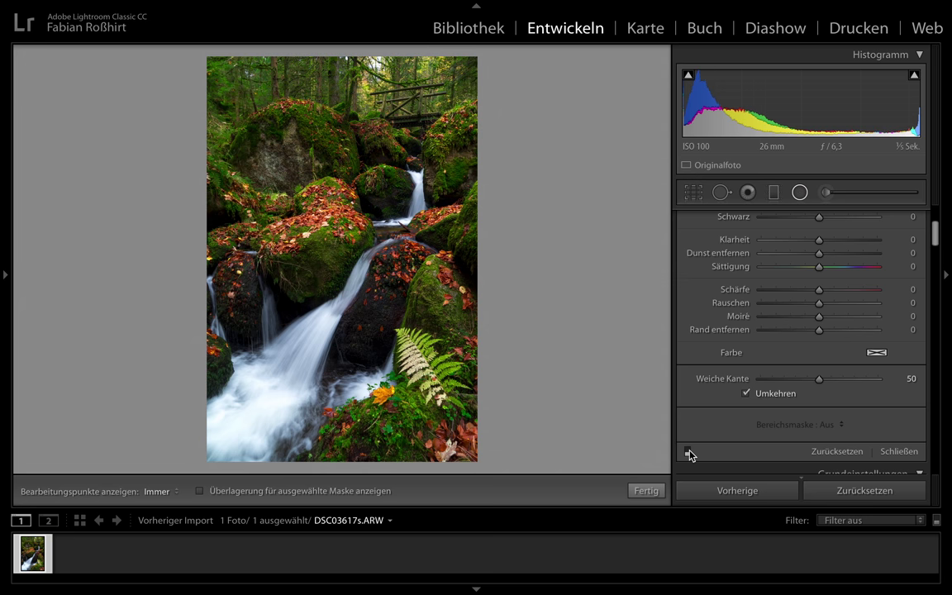
pyautogui.click(687, 452)
pyautogui.click(687, 452)
pyautogui.click(687, 451)
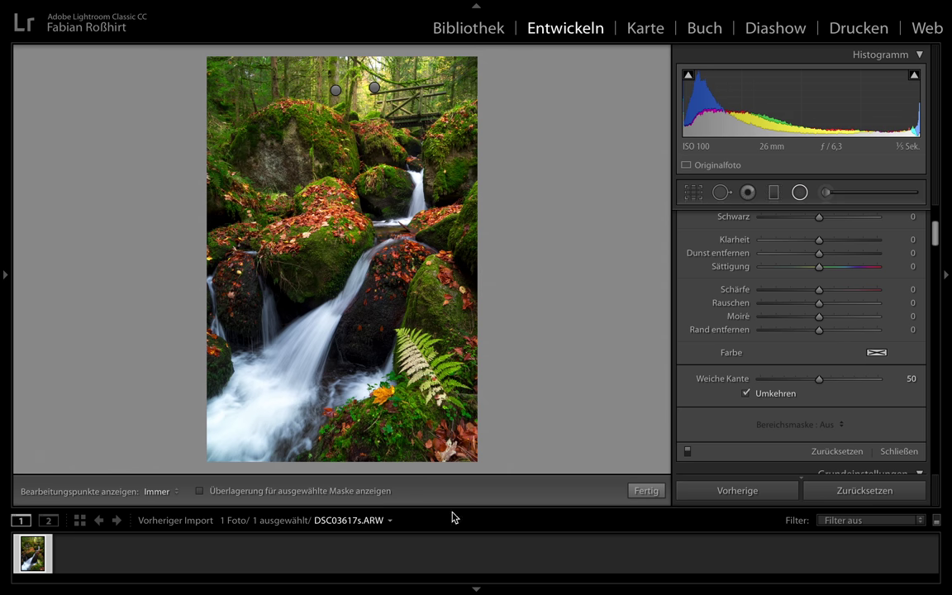
pyautogui.click(646, 491)
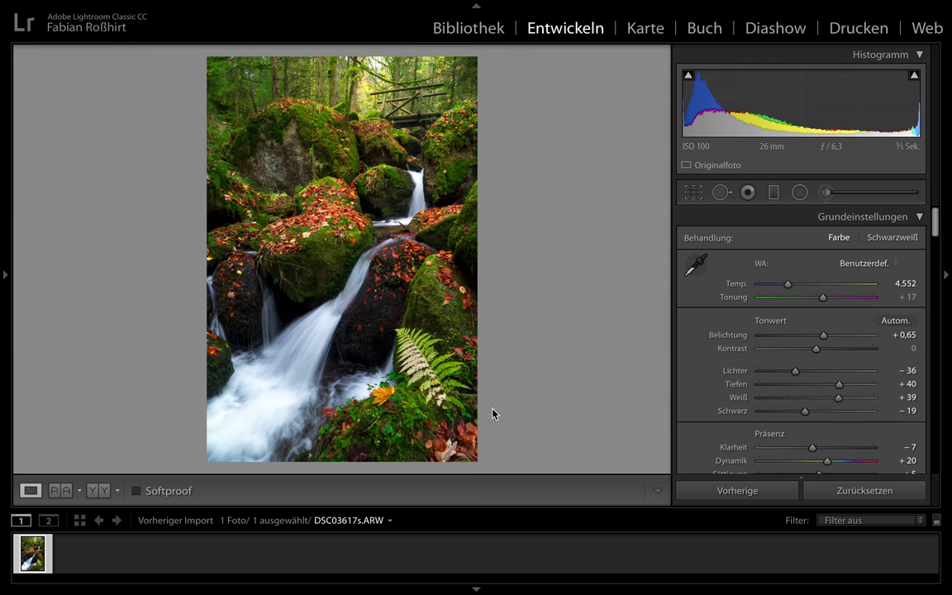
# - Place a graduated filter at the bottom edge, slanted up toward the right
pyautogui.click(773, 192)
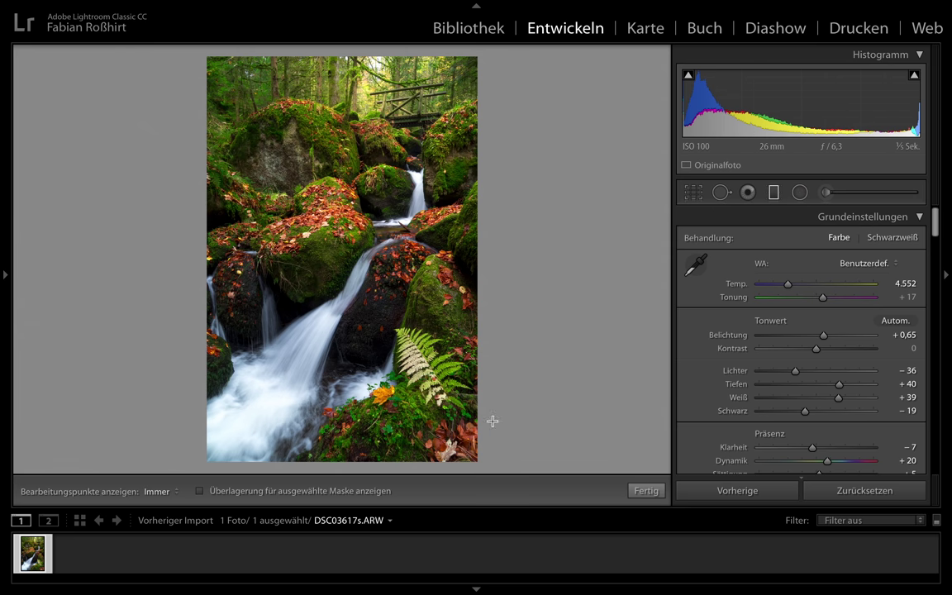
pyautogui.moveTo(472, 469)
pyautogui.mouseDown()
pyautogui.moveTo(447, 419)
pyautogui.moveTo(472, 415)
pyautogui.mouseUp()
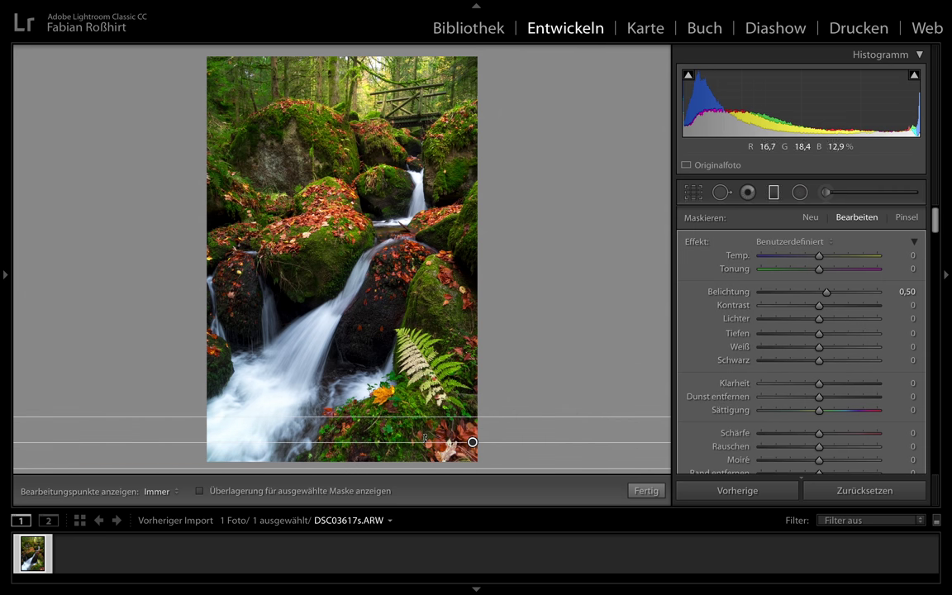
pyautogui.moveTo(421, 442)
pyautogui.mouseDown()
pyautogui.moveTo(415, 452)
pyautogui.moveTo(357, 459)
pyautogui.mouseUp()
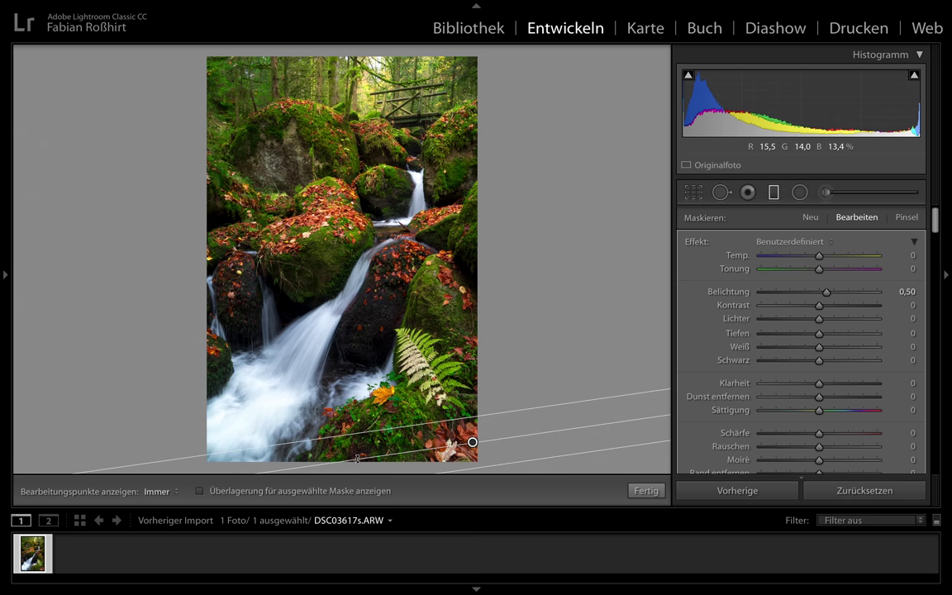
pyautogui.moveTo(357, 471); pyautogui.dragTo(409, 409)
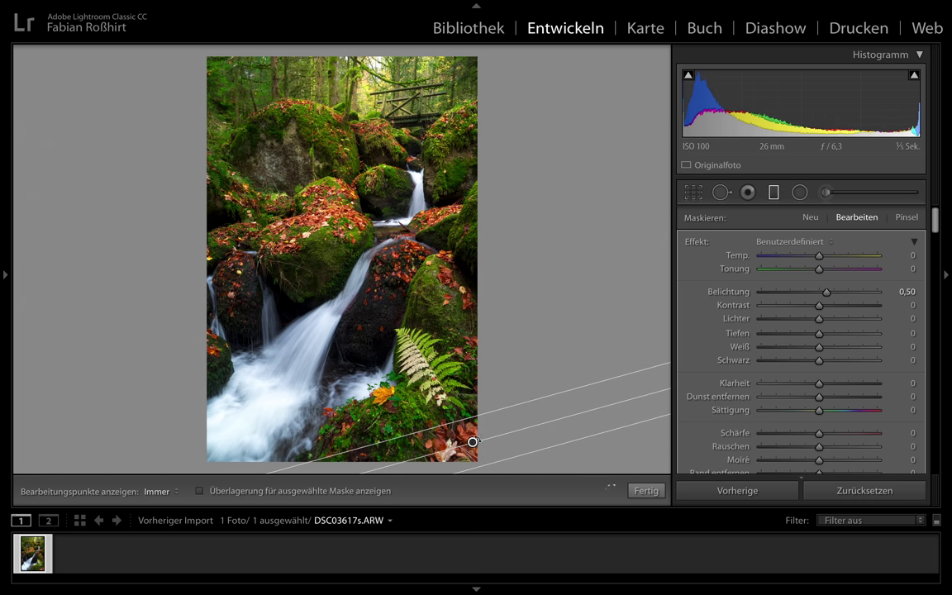
pyautogui.moveTo(469, 442); pyautogui.dragTo(457, 440)
# - Set the graduated filter's exposure to −1,36, refine its angle, and finish it
pyautogui.click(815, 294)
pyautogui.moveTo(816, 294); pyautogui.dragTo(793, 298)
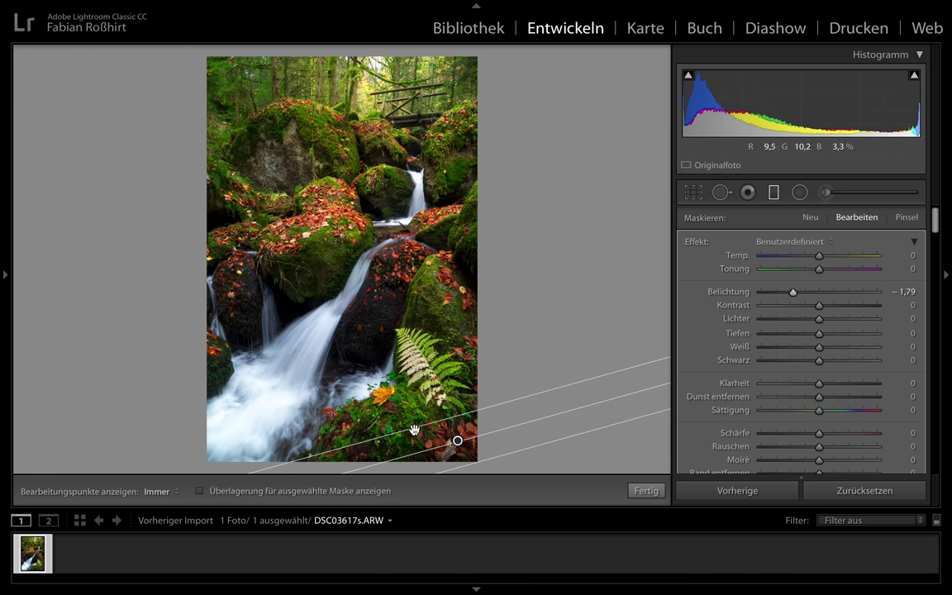
pyautogui.moveTo(461, 442); pyautogui.dragTo(471, 423)
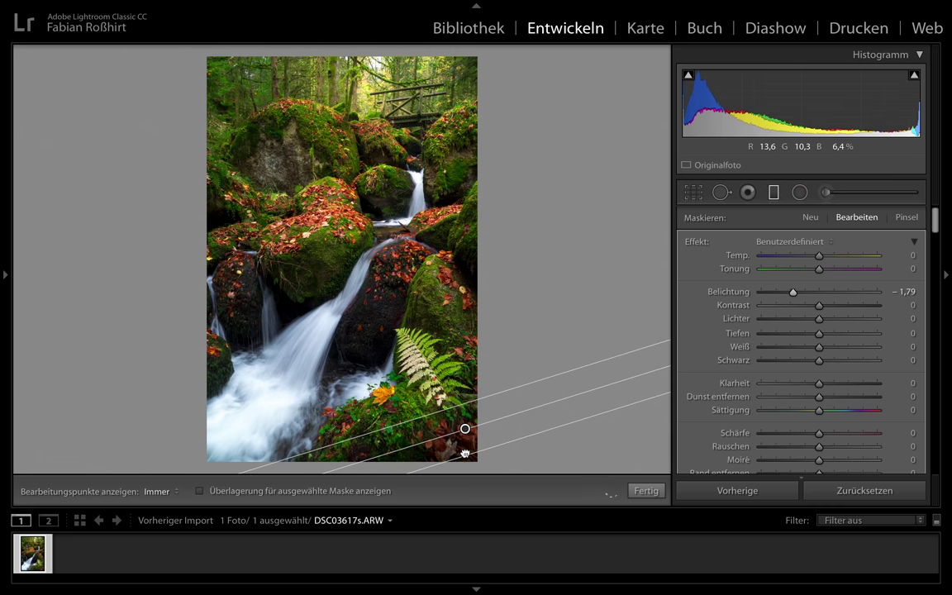
pyautogui.moveTo(794, 294); pyautogui.dragTo(803, 295)
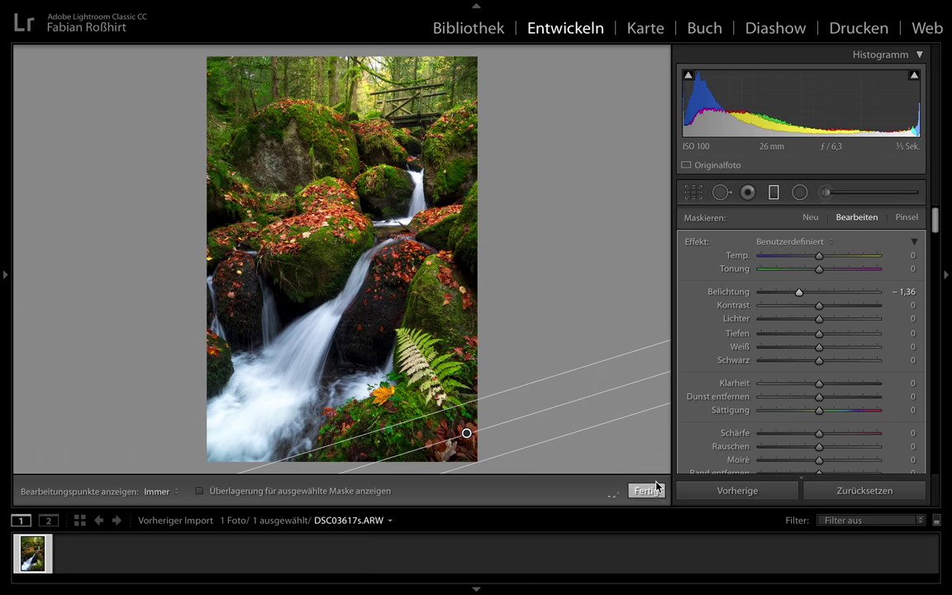
pyautogui.click(646, 491)
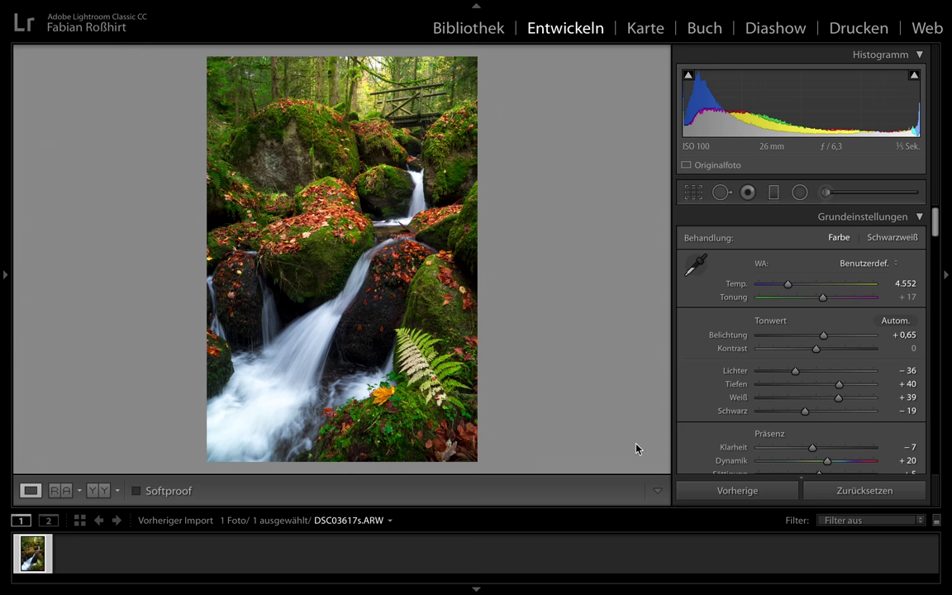
# - Enable chromatic aberration removal and the Sony FE 24-70mm lens profile correction
pyautogui.scroll(-5, 717, 399)
pyautogui.scroll(-3, 717, 399)
pyautogui.scroll(-2, 717, 400)
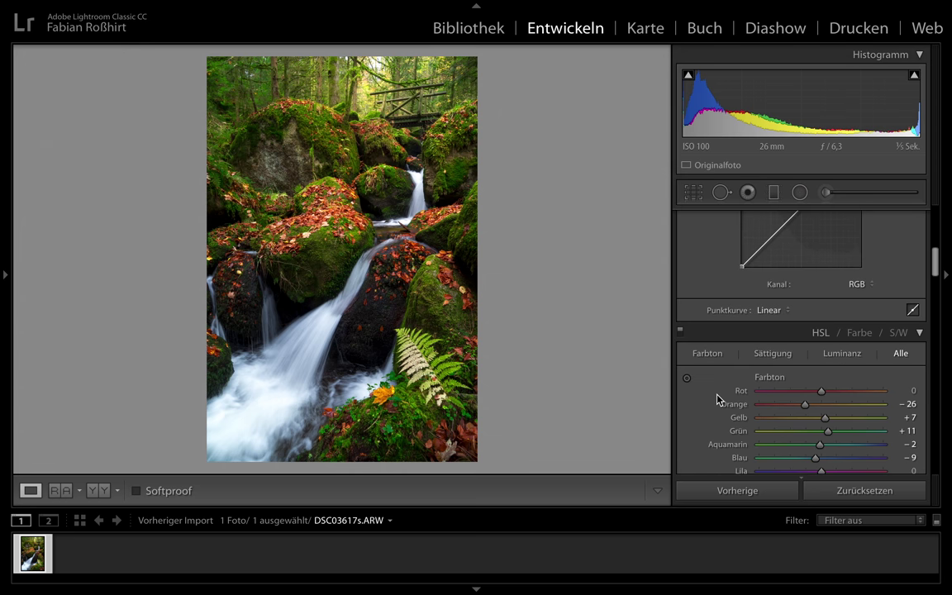
pyautogui.scroll(-3, 717, 399)
pyautogui.scroll(-5, 717, 399)
pyautogui.scroll(-4, 717, 399)
pyautogui.scroll(-3, 717, 399)
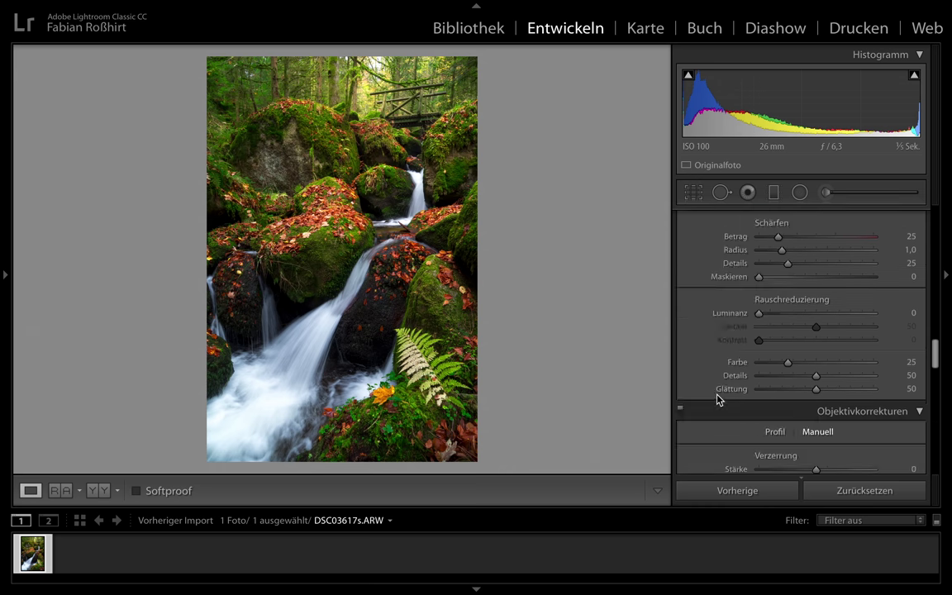
pyautogui.scroll(-3, 717, 400)
pyautogui.scroll(-5, 716, 403)
pyautogui.scroll(-1, 715, 403)
pyautogui.scroll(5, 716, 403)
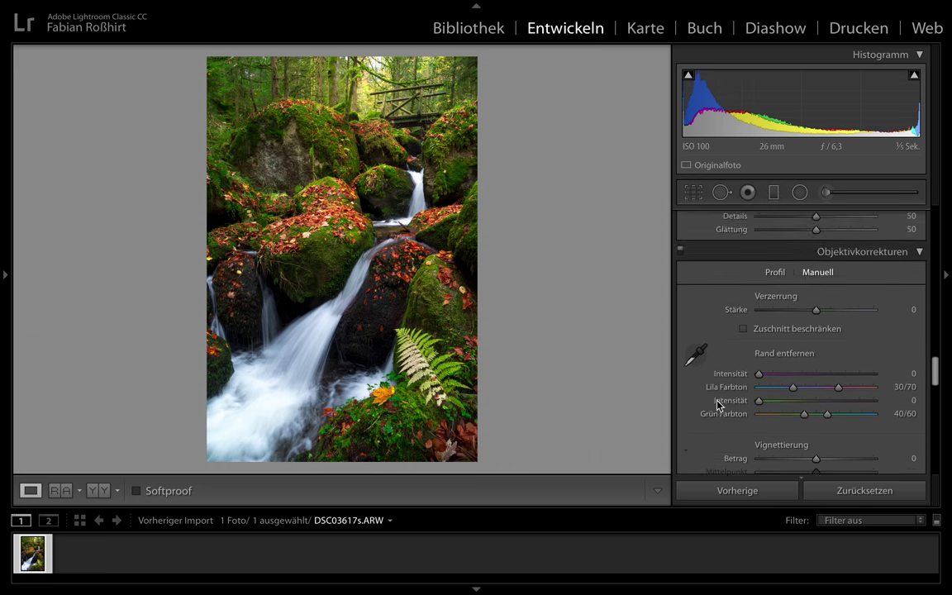
pyautogui.scroll(2, 718, 399)
pyautogui.click(771, 357)
pyautogui.click(689, 379)
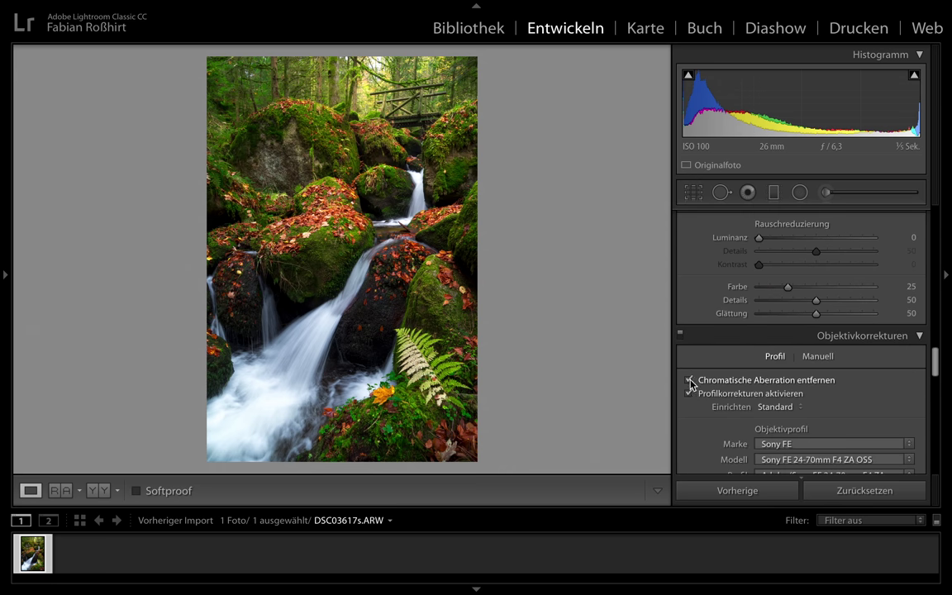
# - Set Upright perspective correction to Auto, after comparing it with Off
pyautogui.scroll(-1, 692, 435)
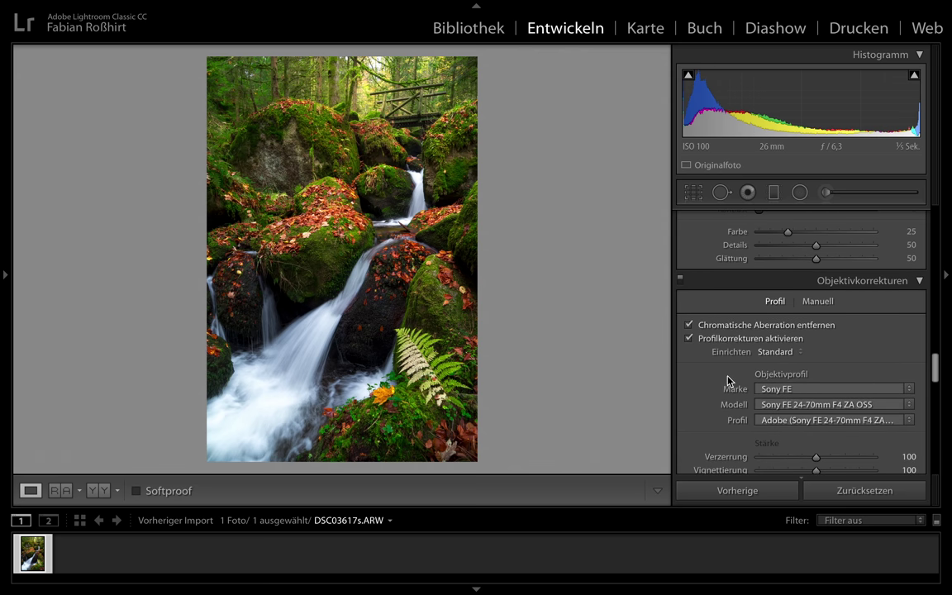
pyautogui.scroll(-3, 709, 419)
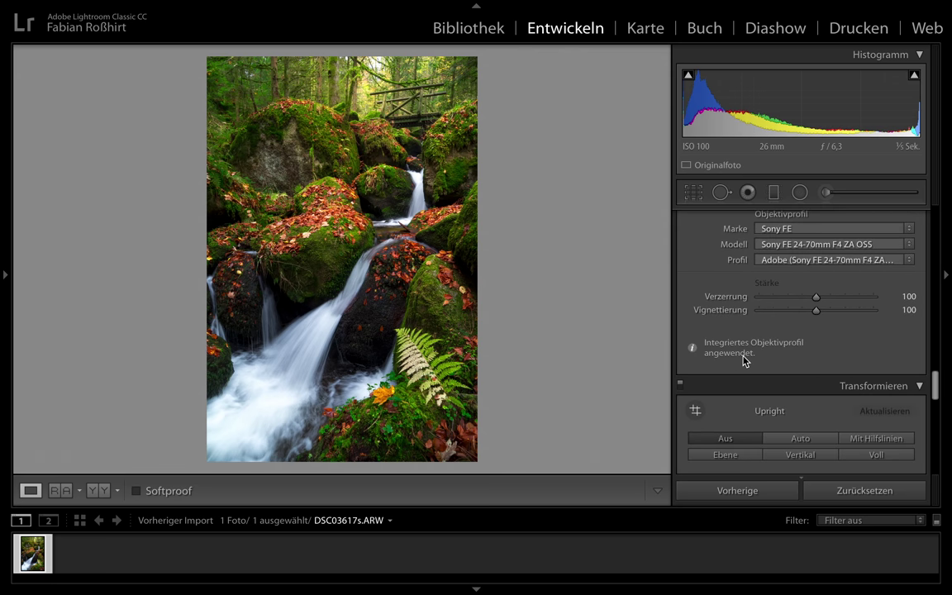
pyautogui.scroll(-2, 754, 355)
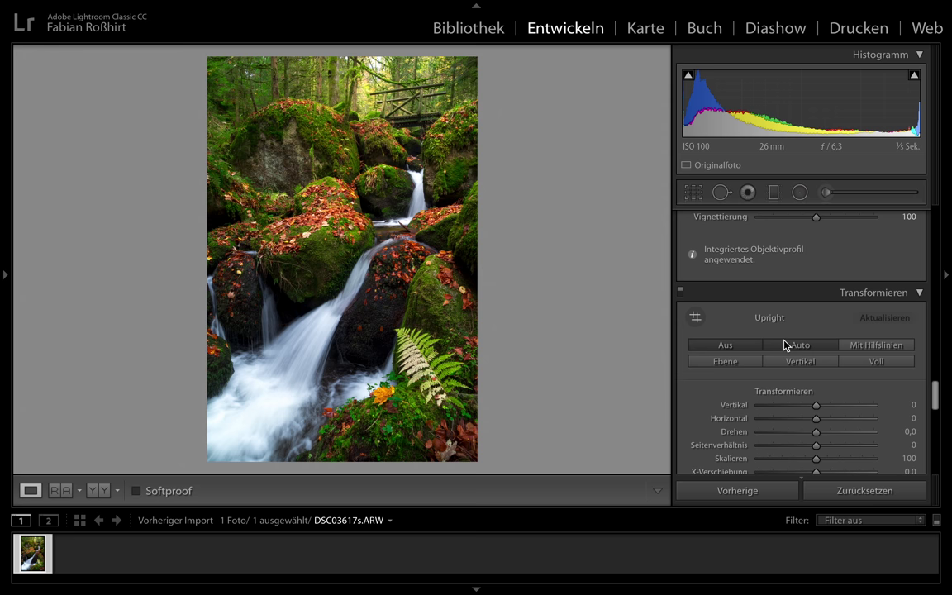
pyautogui.click(784, 344)
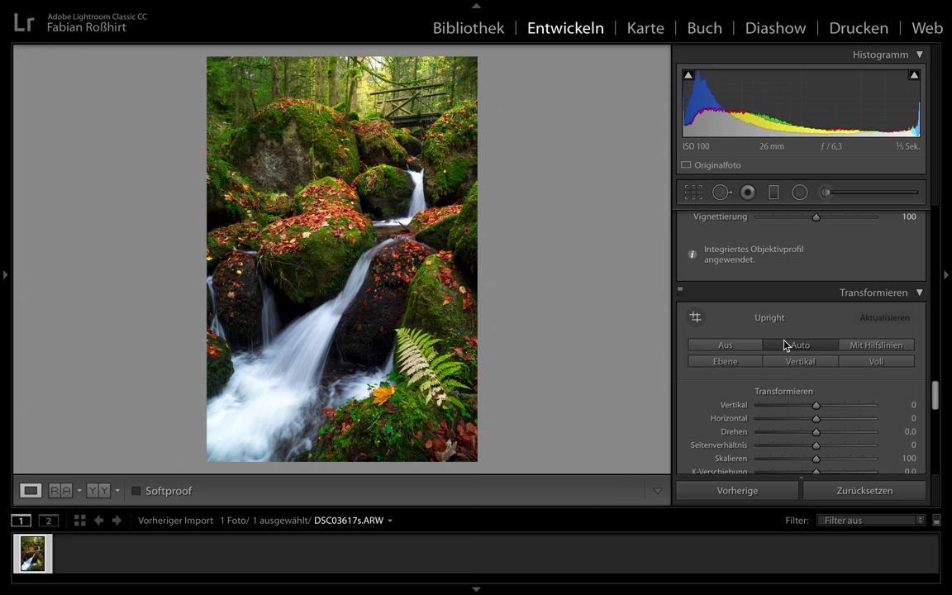
pyautogui.click(716, 346)
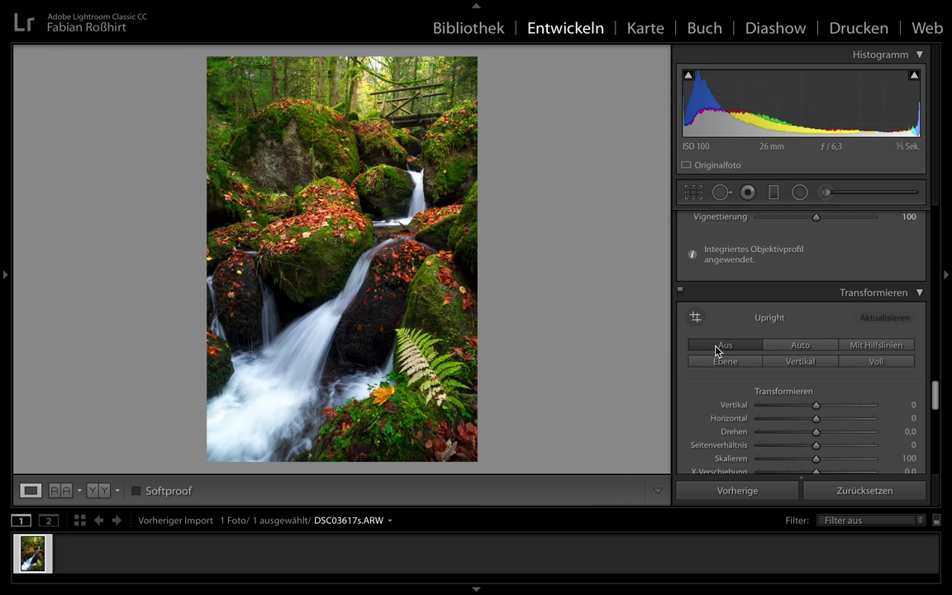
pyautogui.click(806, 351)
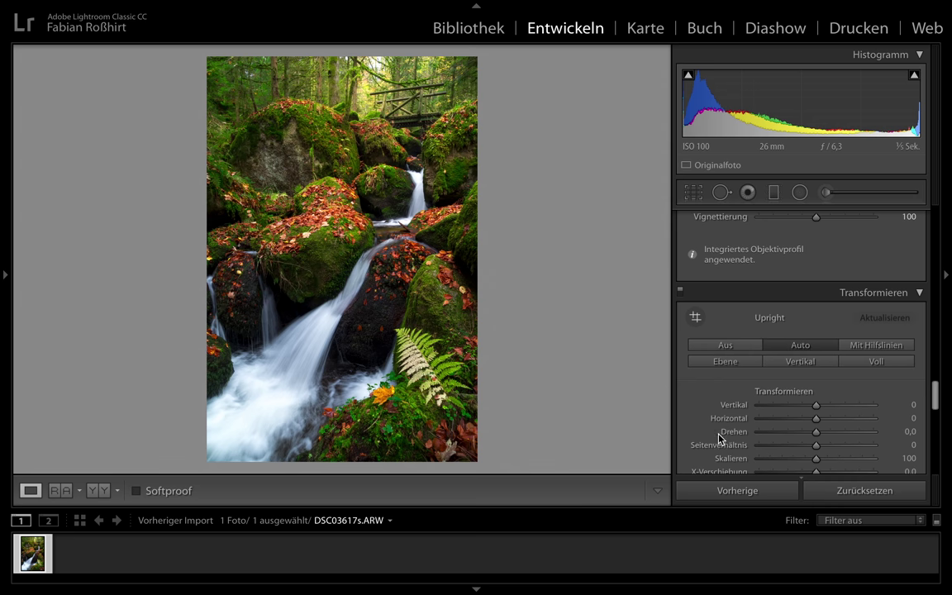
pyautogui.scroll(-4, 719, 438)
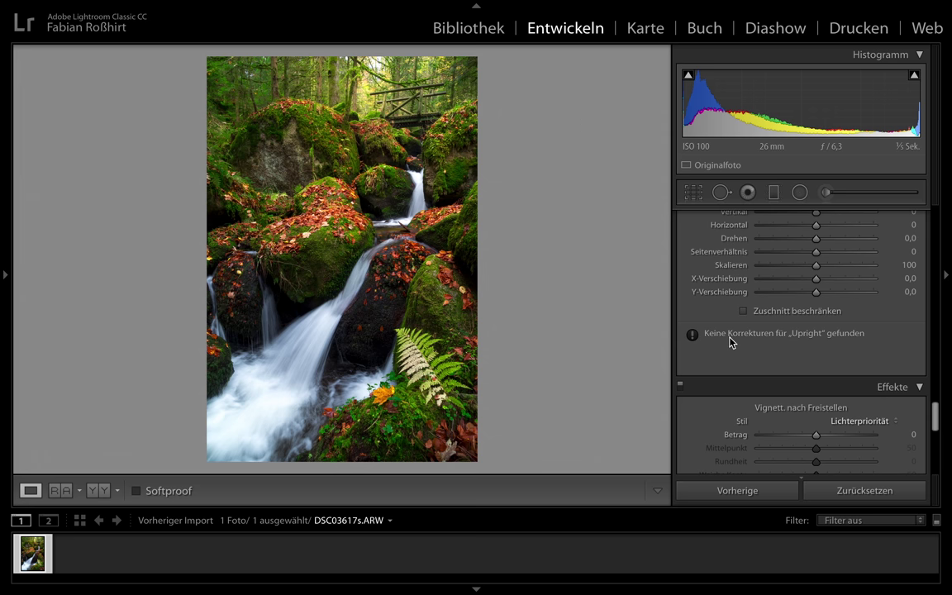
# - Crop the waterfall photo to a 2 x 3 frame, trimming the bottom edge slightly
pyautogui.click(693, 193)
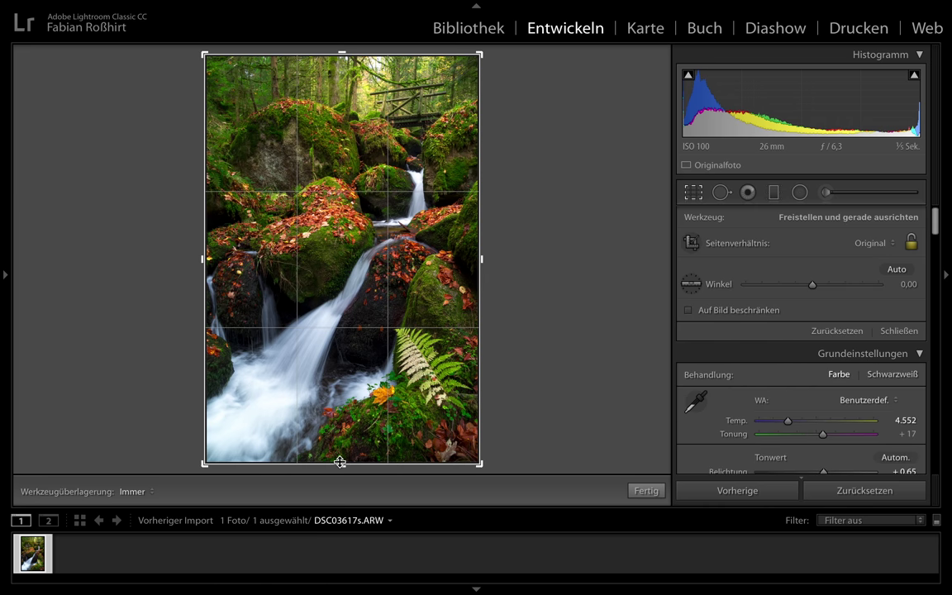
pyautogui.moveTo(339, 462); pyautogui.dragTo(340, 455)
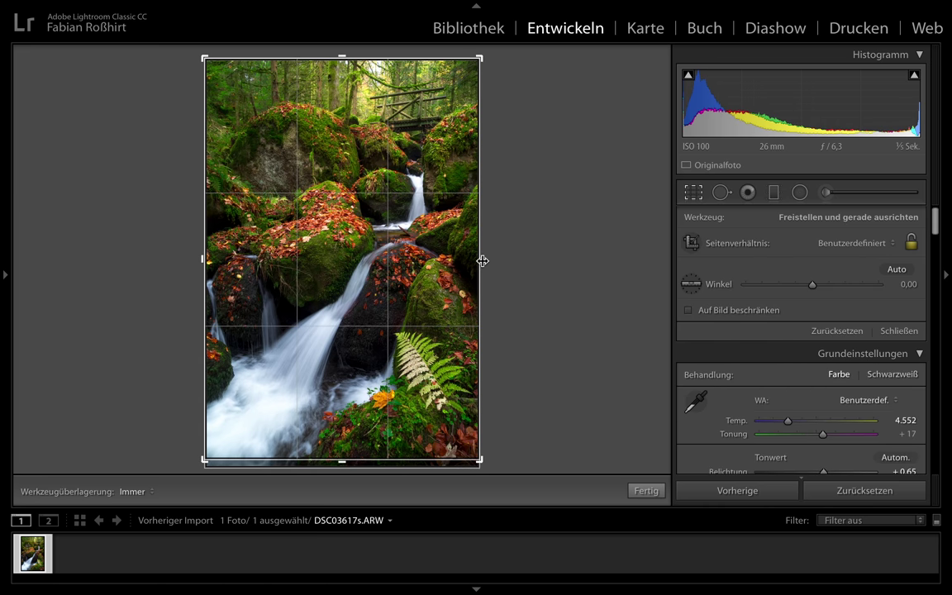
pyautogui.moveTo(482, 261); pyautogui.dragTo(479, 259)
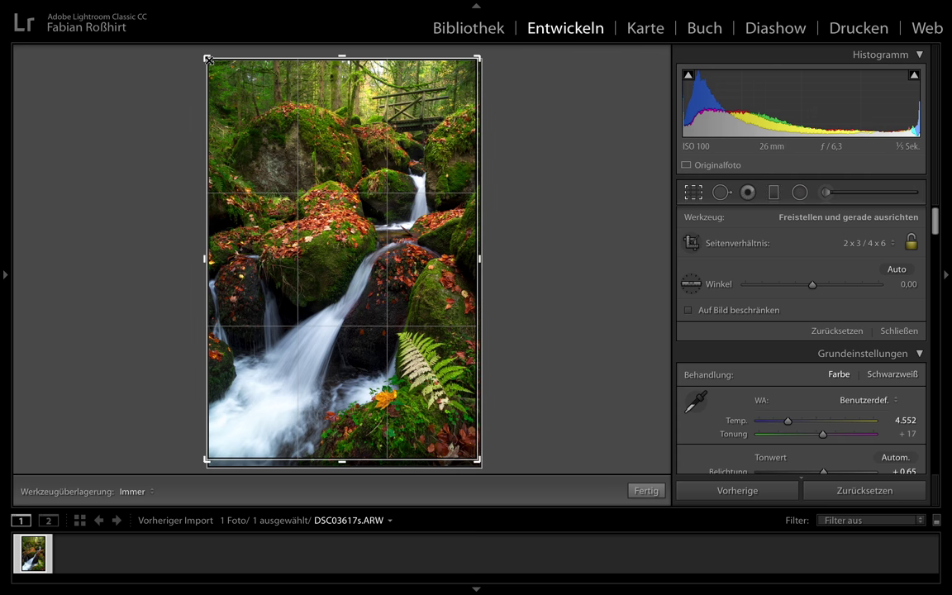
pyautogui.click(645, 491)
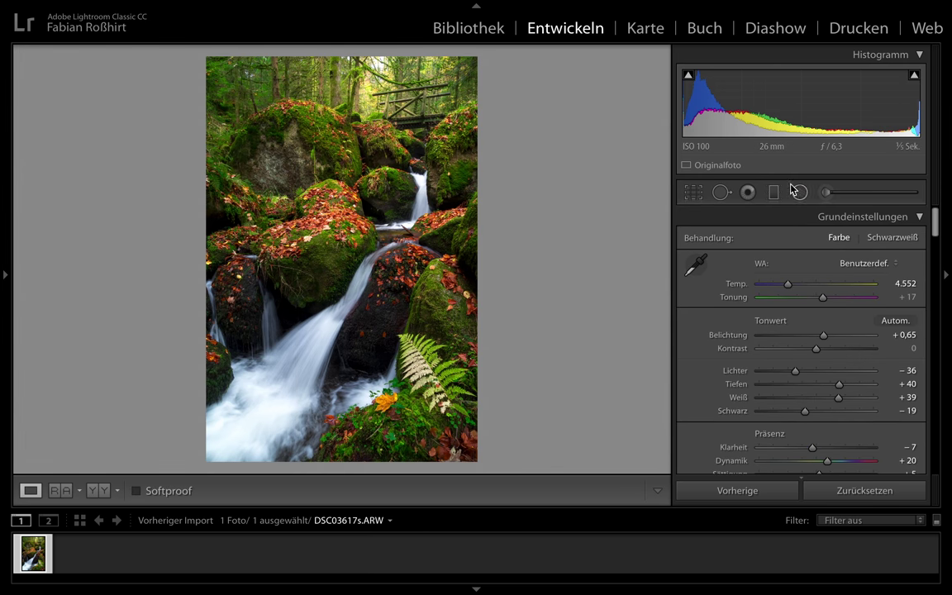
pyautogui.click(693, 192)
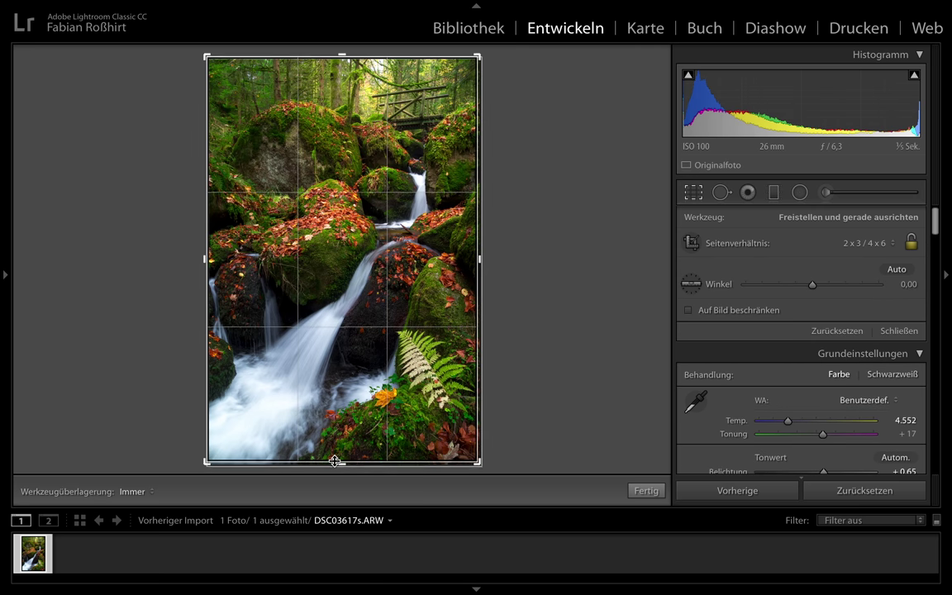
pyautogui.click(656, 492)
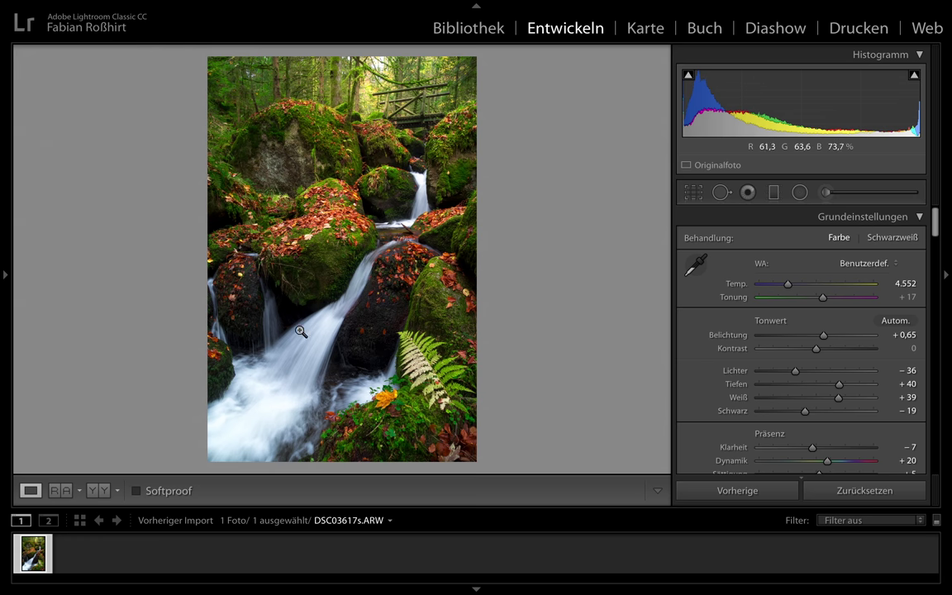
# - Brush over the dark rock beside the waterfall and raise its exposure to 1,22
pyautogui.click(823, 192)
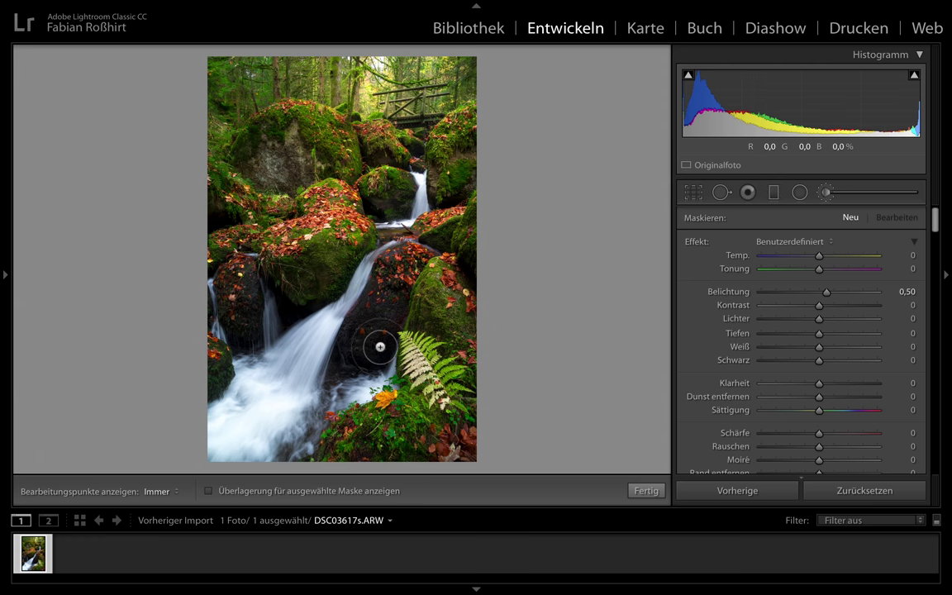
pyautogui.press('h')
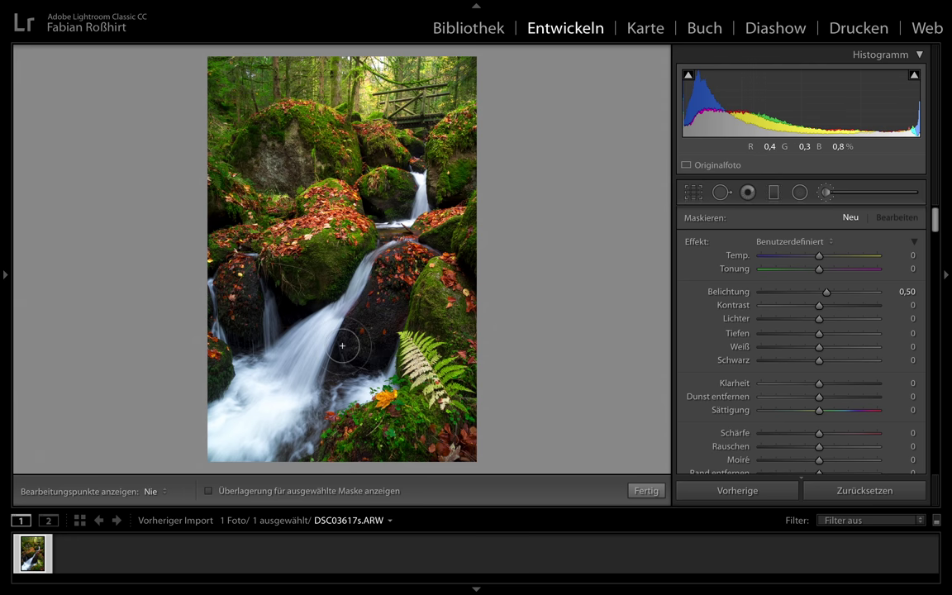
pyautogui.moveTo(310, 320); pyautogui.dragTo(266, 331)
pyautogui.press('h')
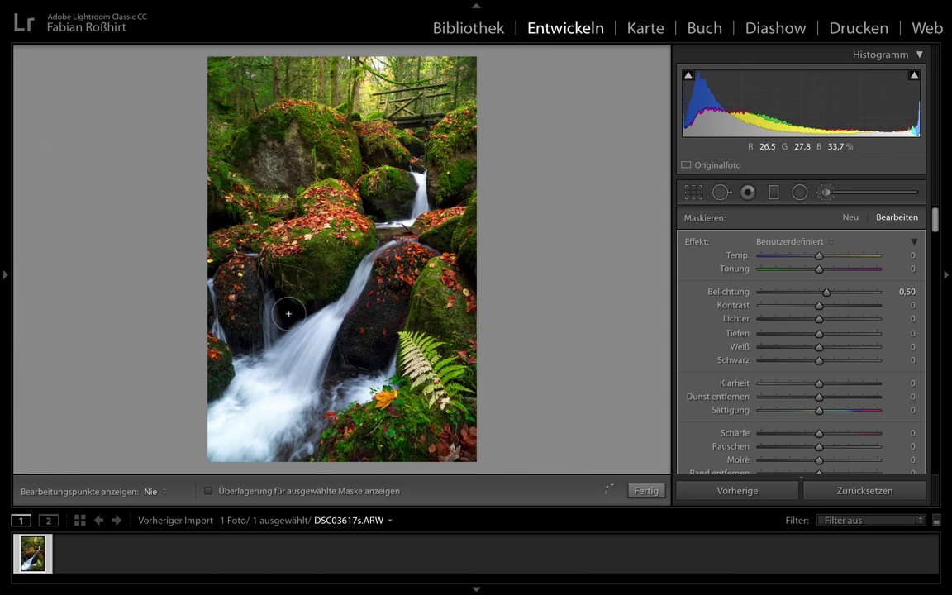
pyautogui.moveTo(827, 292); pyautogui.dragTo(836, 293)
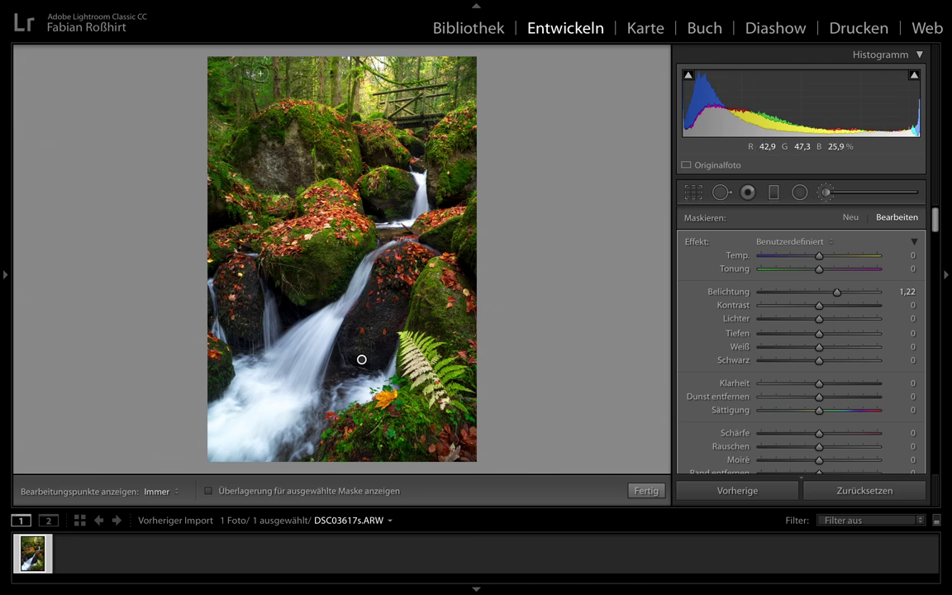
pyautogui.click(640, 490)
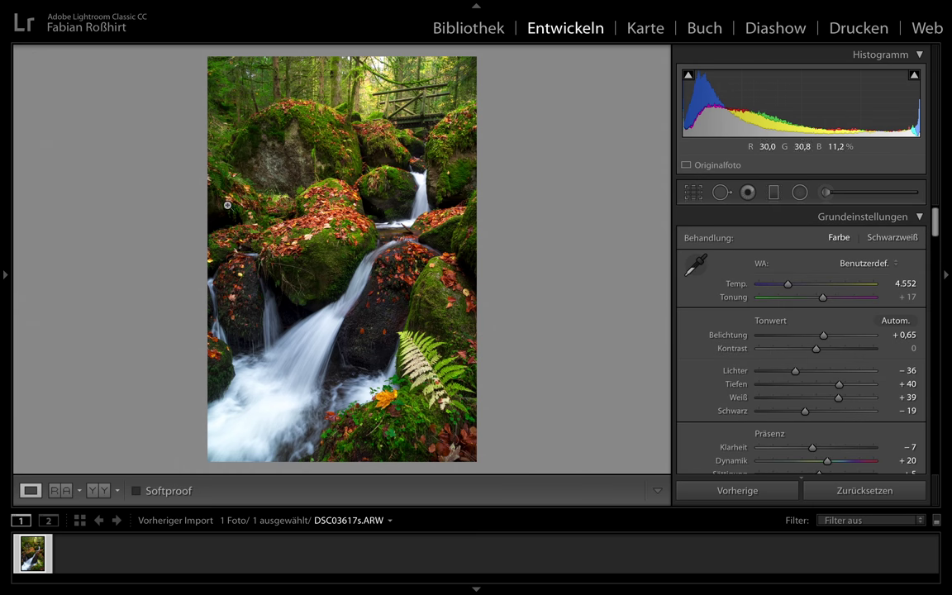
# - Brush the top-left forest with exposure reset to 0 and saturation −19
pyautogui.click(825, 192)
pyautogui.press('h')
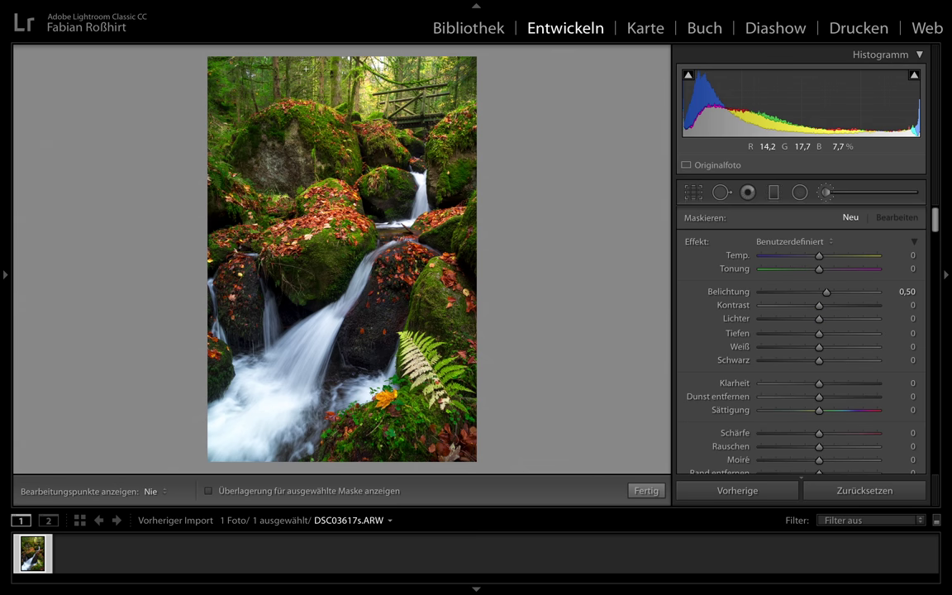
pyautogui.press('h')
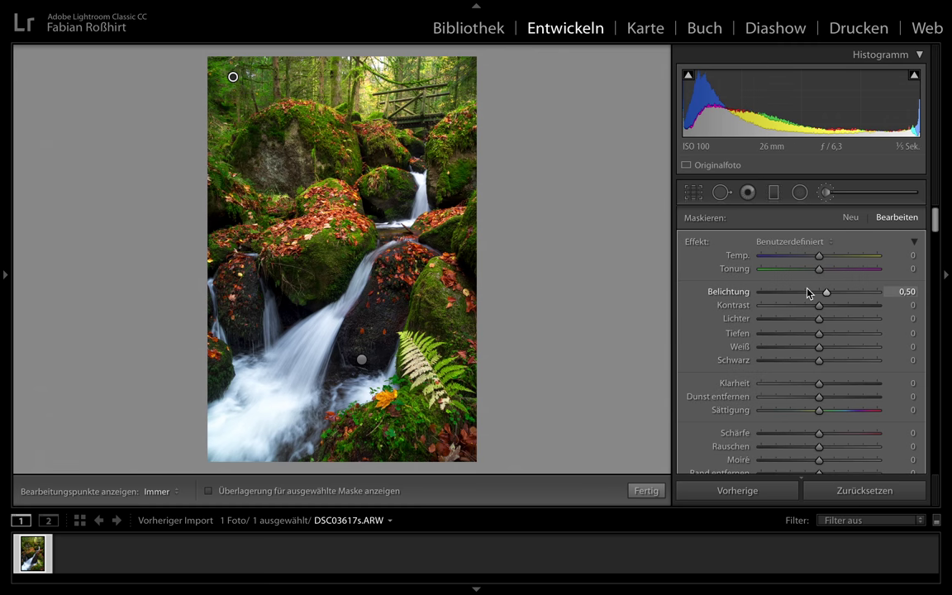
pyautogui.doubleClick(736, 291)
pyautogui.moveTo(816, 409); pyautogui.dragTo(809, 413)
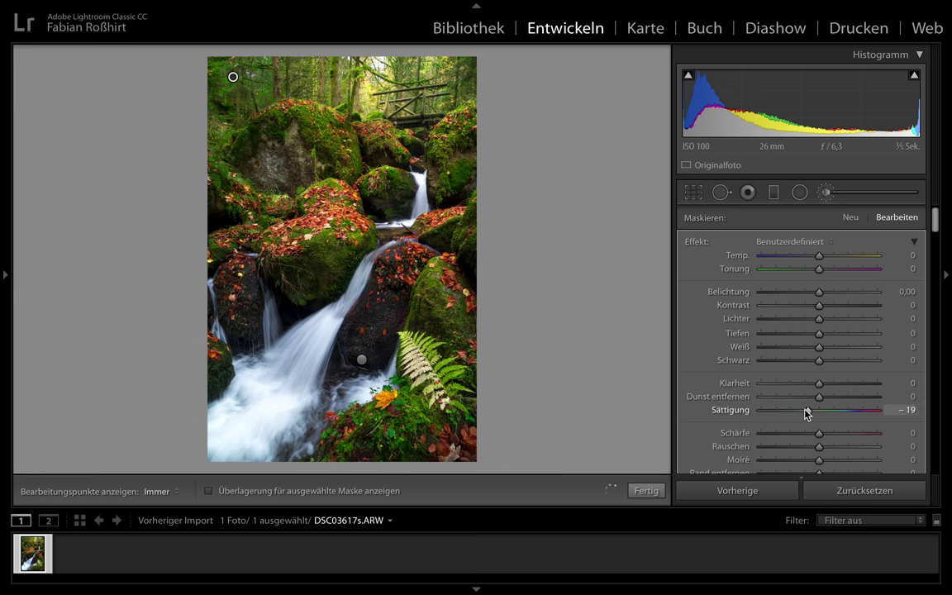
pyautogui.click(646, 491)
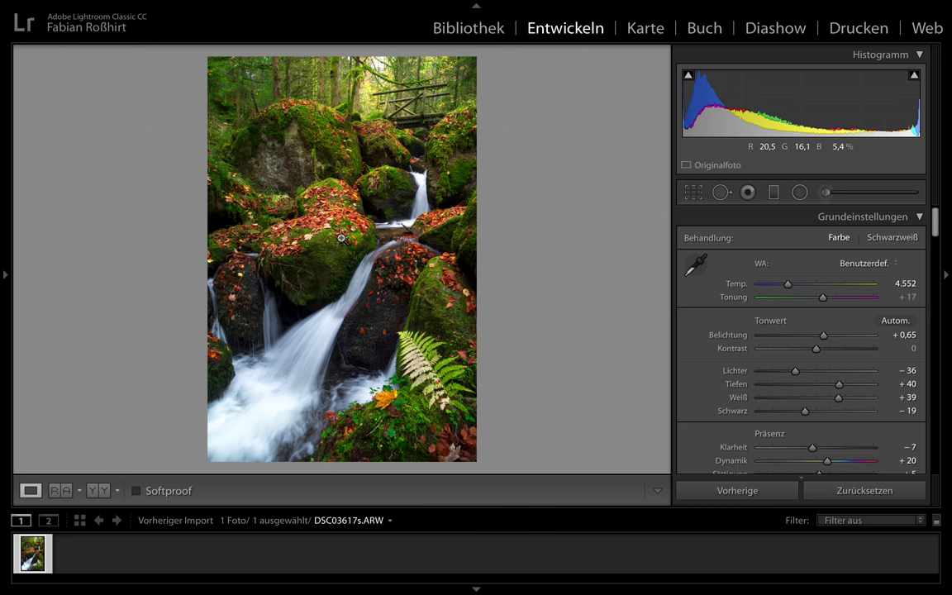
pyautogui.click(408, 232)
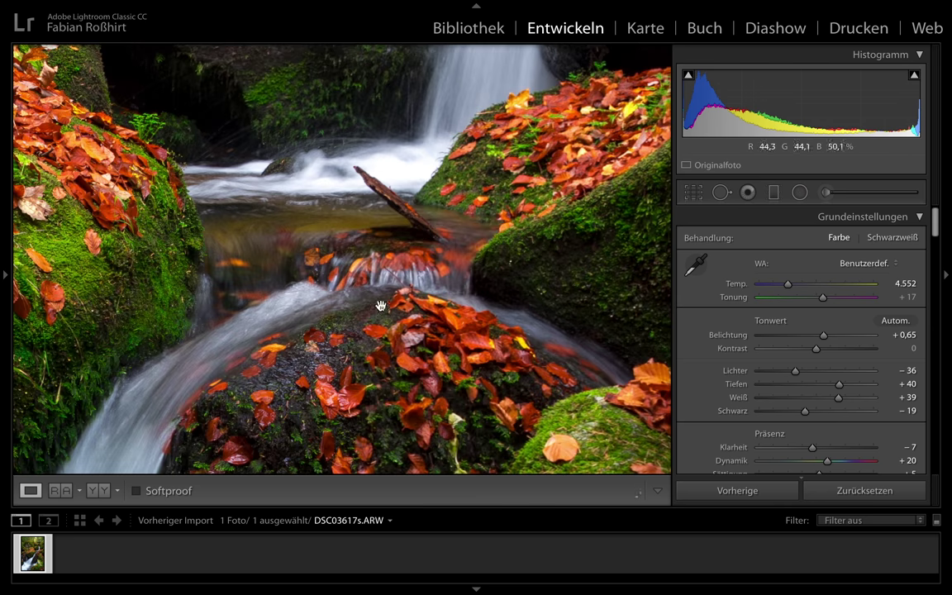
pyautogui.click(253, 268)
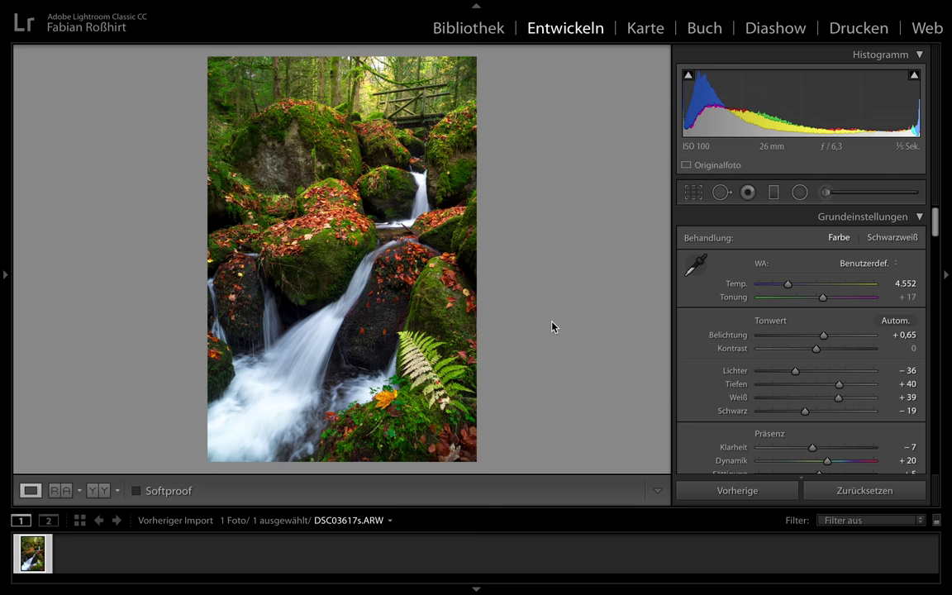
pyautogui.press('y')
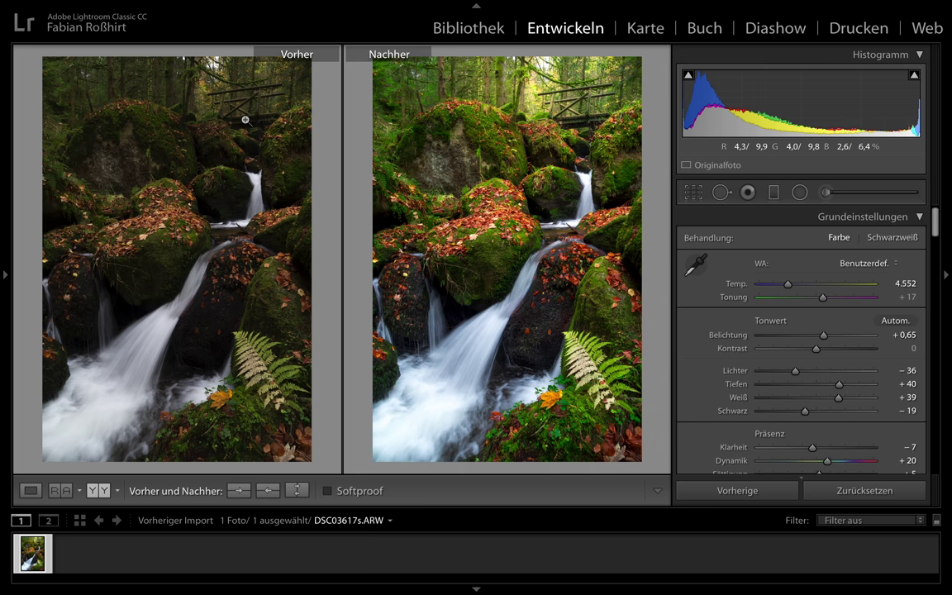
pyautogui.press('y')
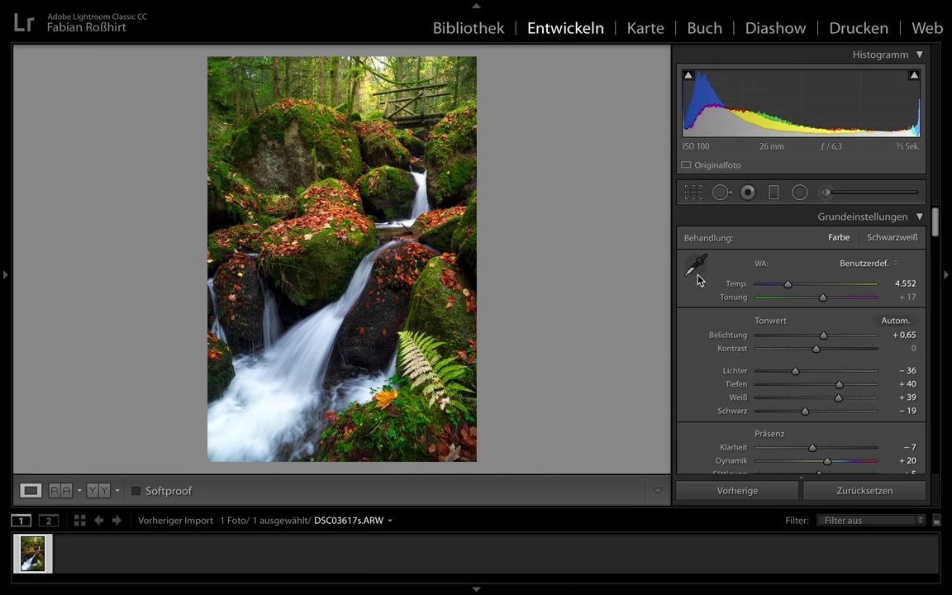
# - In the Detail panel, raise the sharpening Amount to about 71
pyautogui.scroll(-5, 691, 409)
pyautogui.scroll(-2, 691, 409)
pyautogui.scroll(-5, 690, 409)
pyautogui.scroll(-3, 691, 410)
pyautogui.scroll(-5, 692, 409)
pyautogui.scroll(-2, 692, 410)
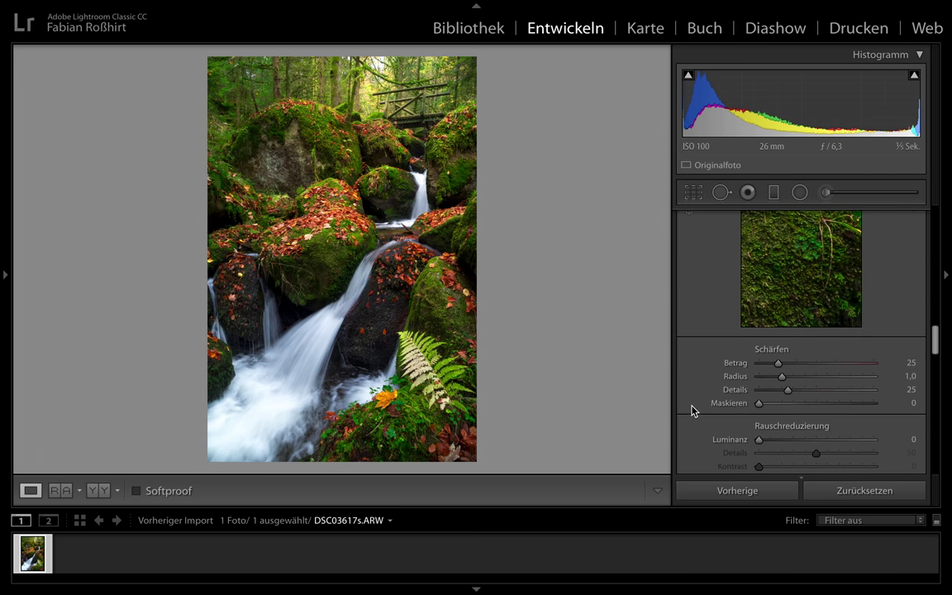
pyautogui.scroll(1, 713, 355)
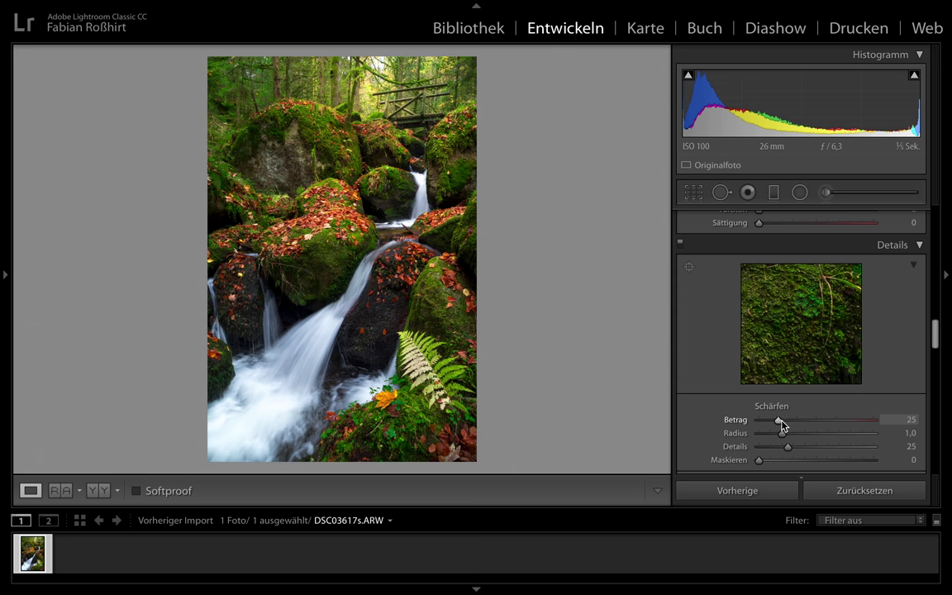
pyautogui.moveTo(778, 422); pyautogui.dragTo(819, 422)
pyautogui.moveTo(818, 422); pyautogui.dragTo(813, 422)
# - Restrict sharpening to edges with Masking 80 and set Amount to 75
pyautogui.keyDown('alt'); pyautogui.click(759, 462); pyautogui.keyUp('alt')
pyautogui.moveTo(761, 467); pyautogui.dragTo(832, 468)
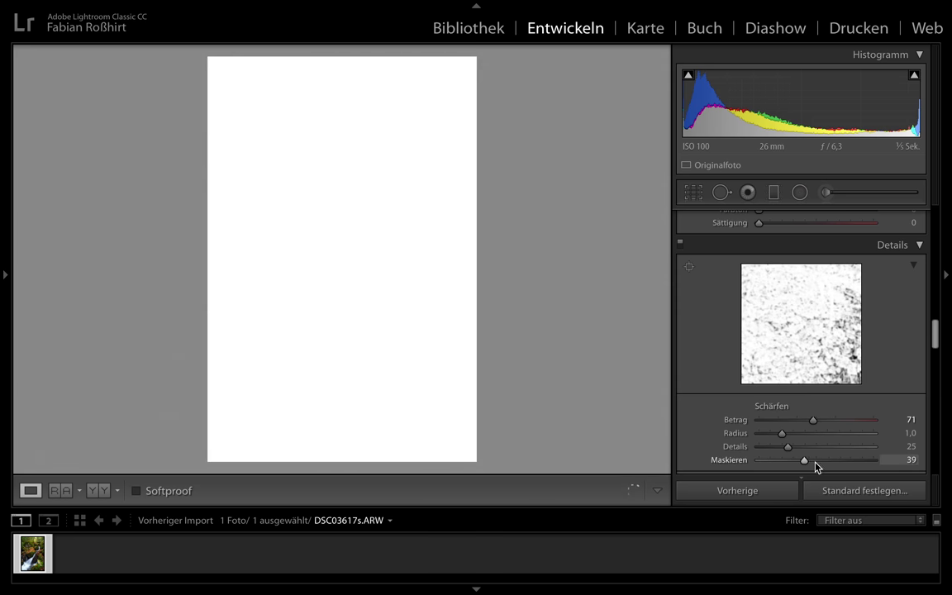
pyautogui.moveTo(830, 462); pyautogui.dragTo(856, 464)
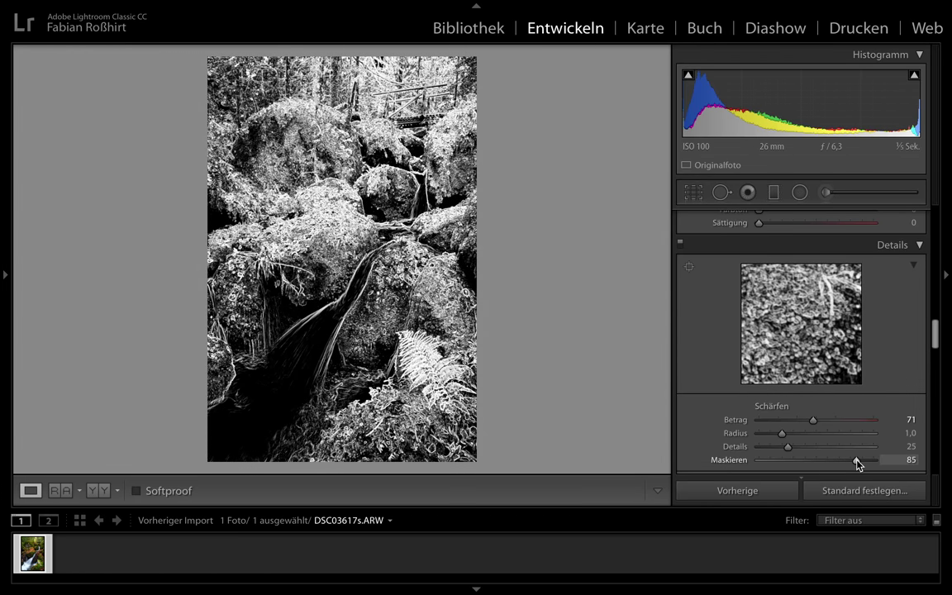
pyautogui.moveTo(857, 465); pyautogui.dragTo(852, 459)
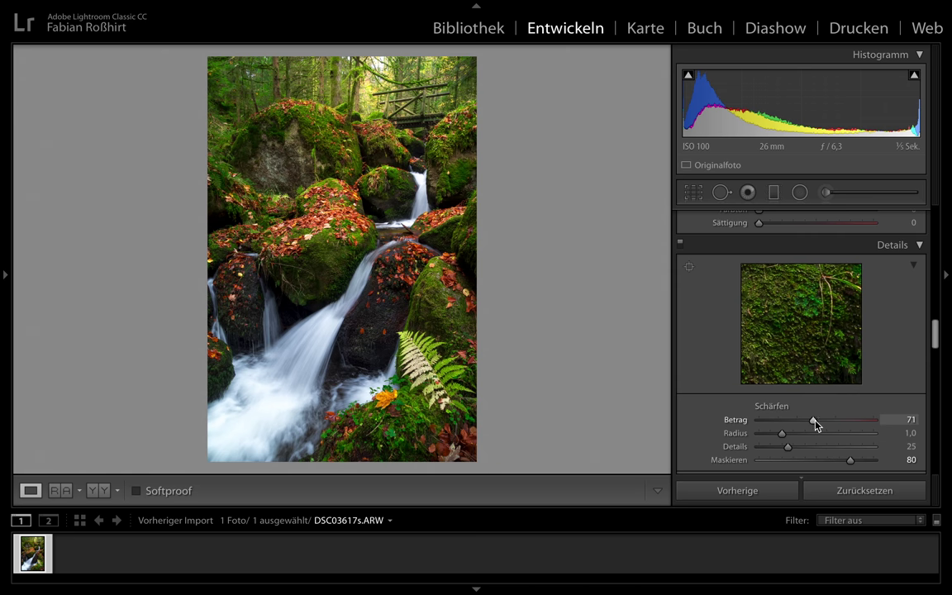
pyautogui.moveTo(815, 423); pyautogui.dragTo(819, 423)
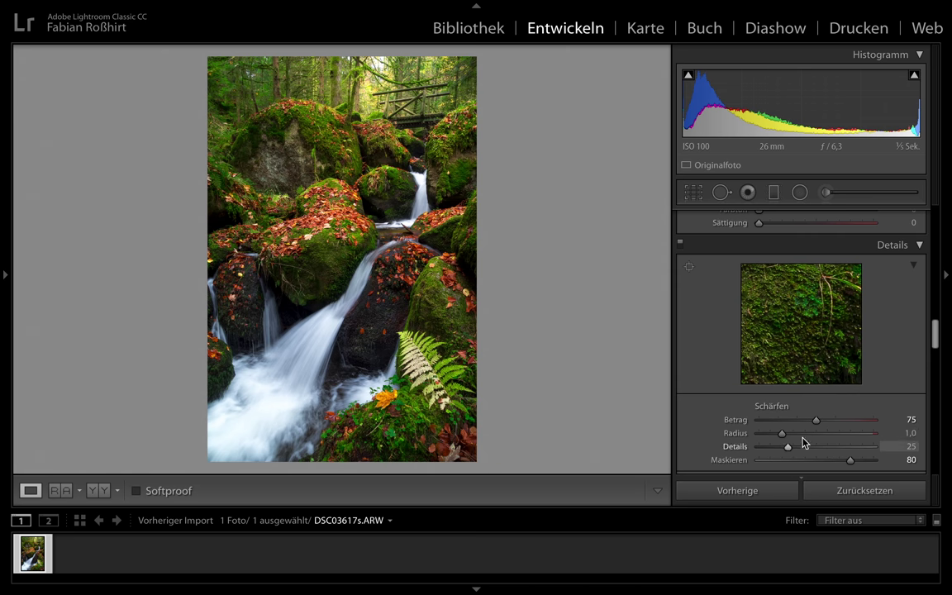
pyautogui.scroll(-2, 786, 419)
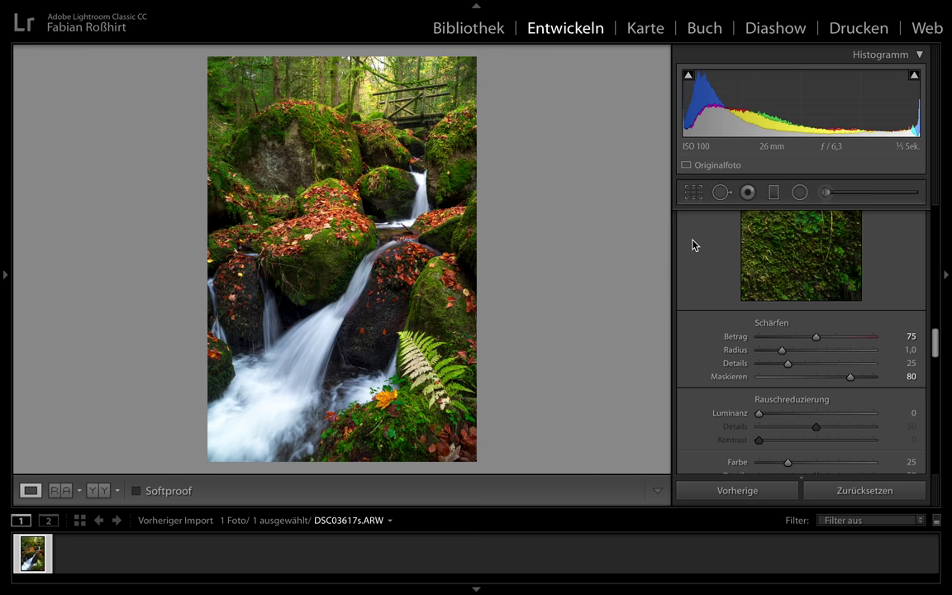
pyautogui.scroll(2, 694, 244)
pyautogui.click(688, 273)
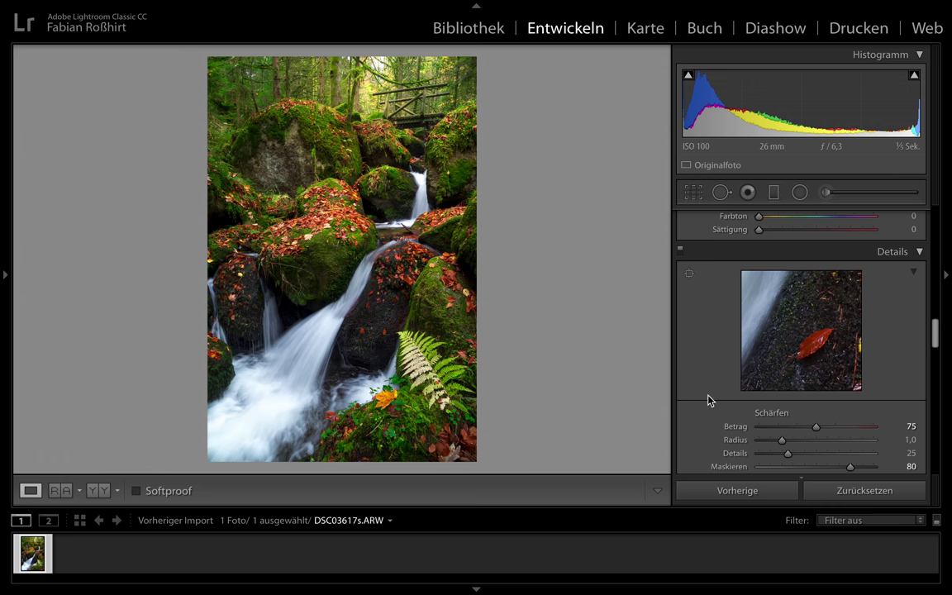
# - Scroll past Details and Objektivkorrekturen down to the Effekte vignette and grain settings
pyautogui.scroll(-2, 715, 376)
pyautogui.scroll(-3, 725, 431)
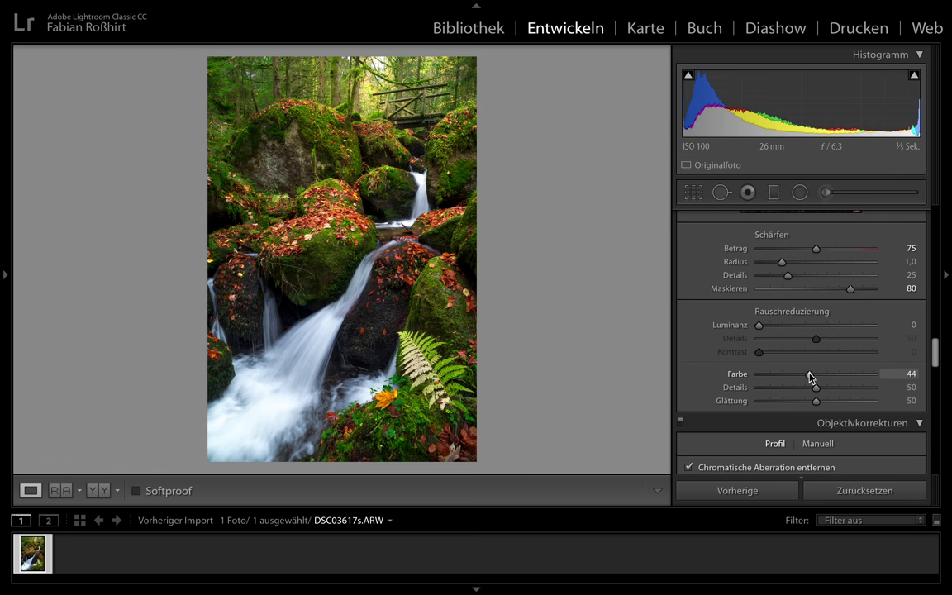
pyautogui.scroll(4, 762, 378)
pyautogui.scroll(1, 723, 335)
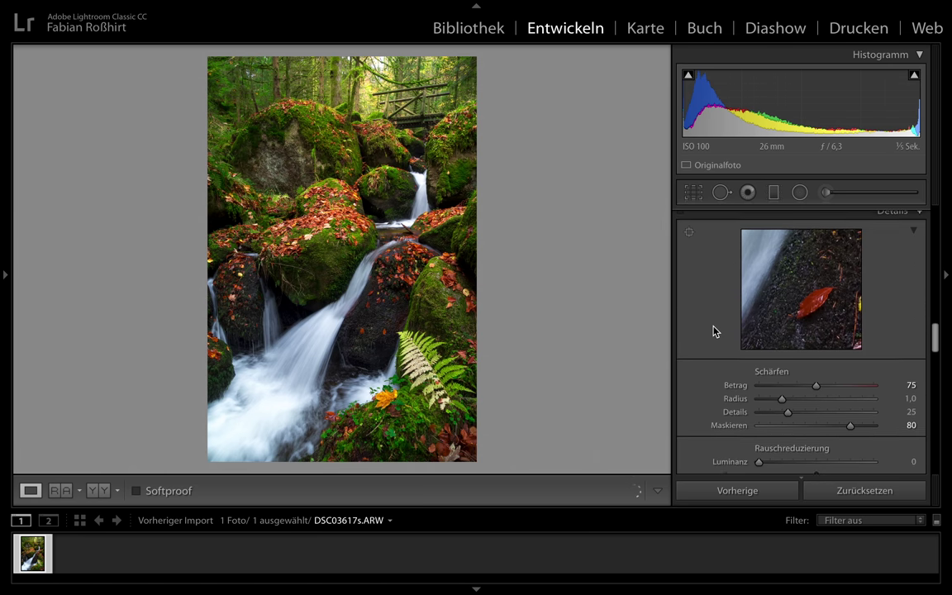
pyautogui.scroll(-3, 714, 330)
pyautogui.scroll(-2, 730, 441)
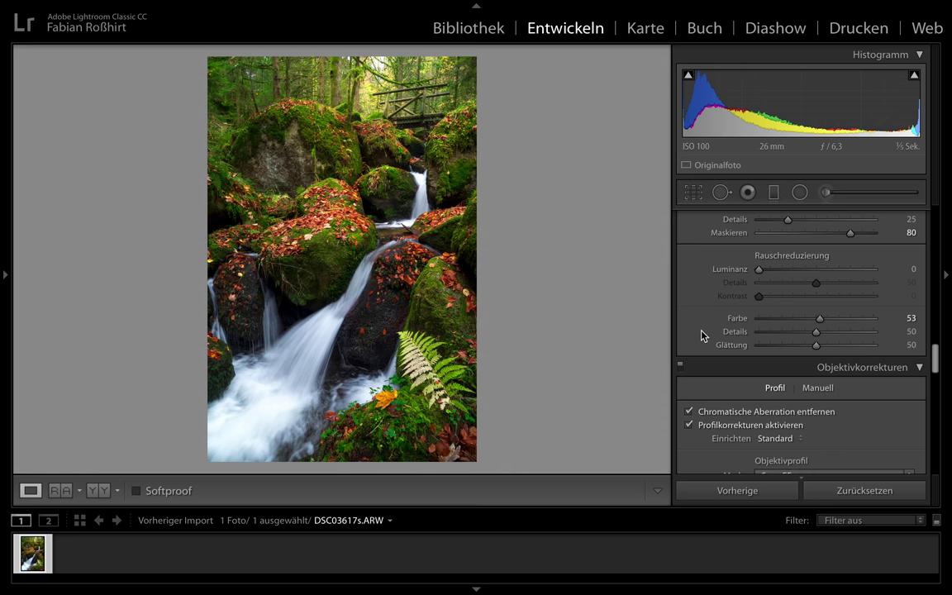
pyautogui.scroll(1, 701, 333)
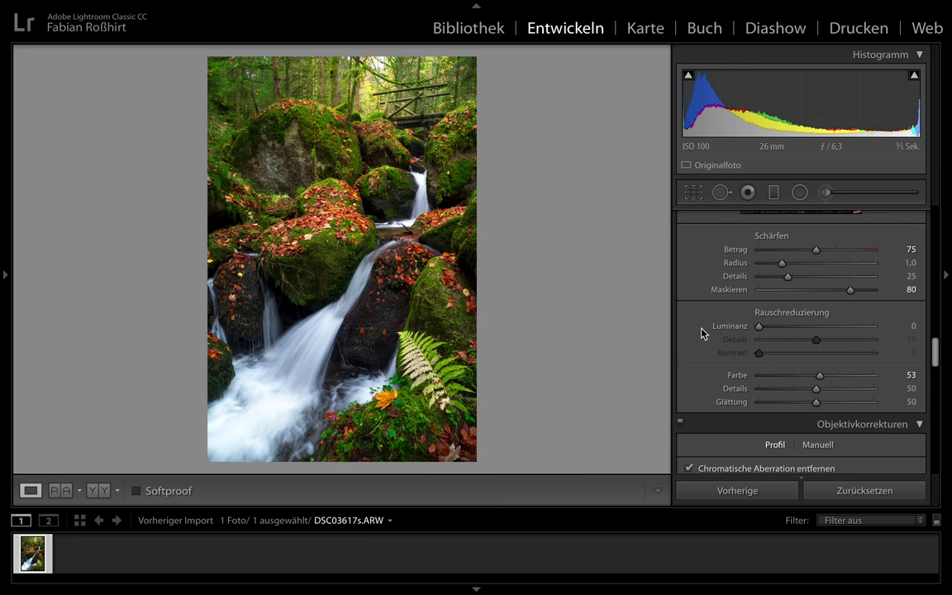
pyautogui.scroll(1, 701, 333)
pyautogui.scroll(-2, 701, 333)
pyautogui.scroll(-3, 701, 332)
pyautogui.scroll(-2, 700, 333)
pyautogui.scroll(-2, 700, 333)
pyautogui.scroll(-1, 700, 333)
pyautogui.scroll(-3, 701, 333)
pyautogui.scroll(-1, 700, 333)
pyautogui.scroll(-2, 701, 333)
pyautogui.scroll(-1, 701, 333)
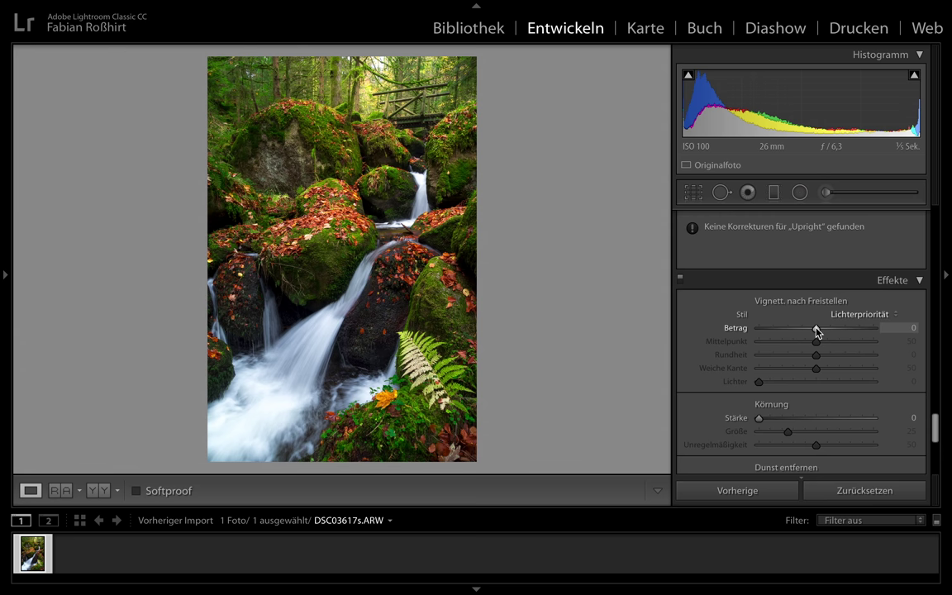
# - Apply a post-crop vignette with Amount −14, Midpoint 33 and Feather 100
pyautogui.moveTo(816, 332)
pyautogui.mouseDown()
pyautogui.moveTo(805, 331)
pyautogui.moveTo(811, 343)
pyautogui.moveTo(786, 339)
pyautogui.moveTo(859, 342)
pyautogui.moveTo(865, 369)
pyautogui.moveTo(765, 367)
pyautogui.moveTo(798, 362)
pyautogui.mouseUp()
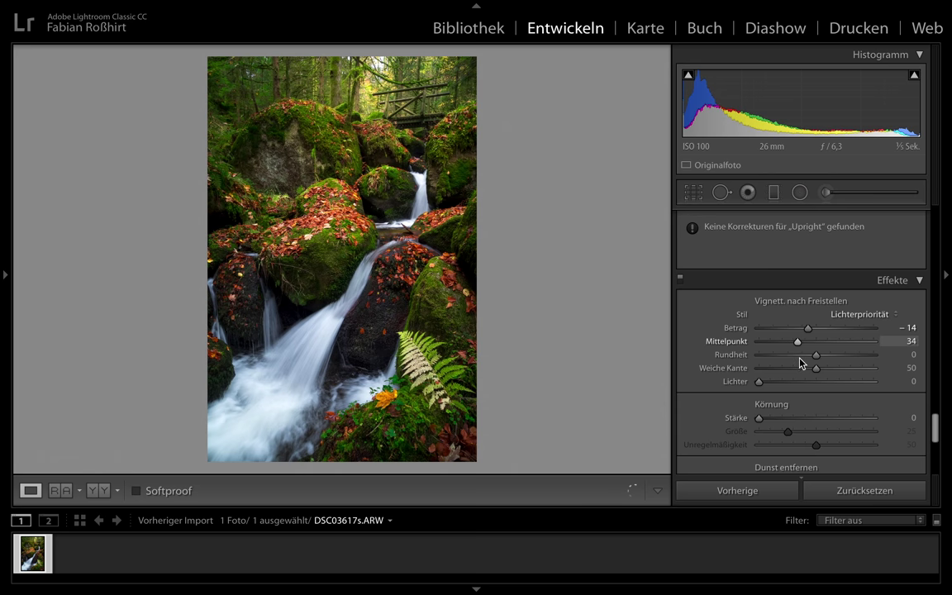
pyautogui.moveTo(816, 368); pyautogui.dragTo(873, 369)
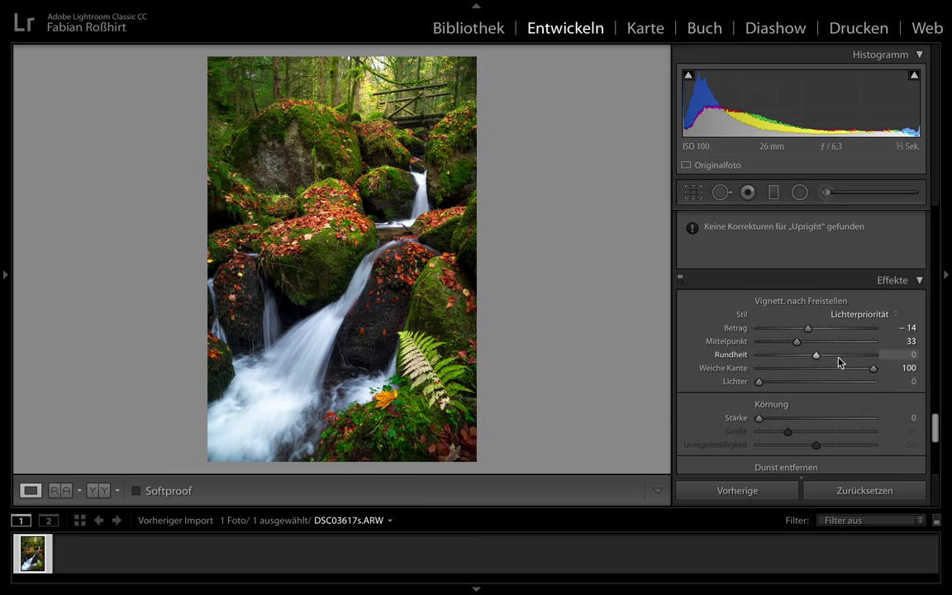
pyautogui.scroll(5, 875, 315)
pyautogui.scroll(5, 875, 315)
pyautogui.scroll(2, 875, 315)
pyautogui.scroll(3, 875, 315)
pyautogui.scroll(3, 765, 420)
pyautogui.scroll(-20, 765, 420)
pyautogui.scroll(-3, 765, 422)
pyautogui.scroll(1, 743, 341)
pyautogui.scroll(4, 744, 341)
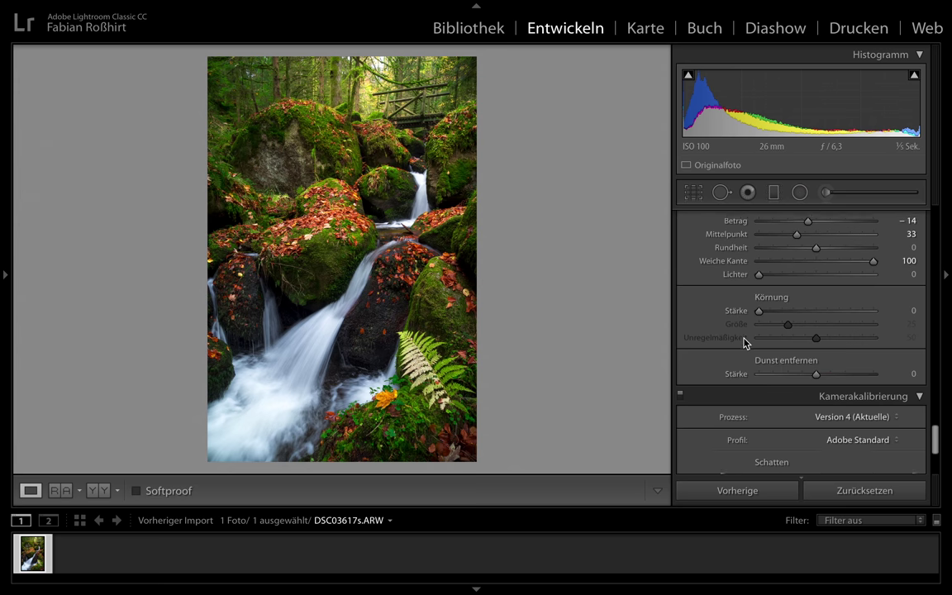
pyautogui.scroll(20, 744, 341)
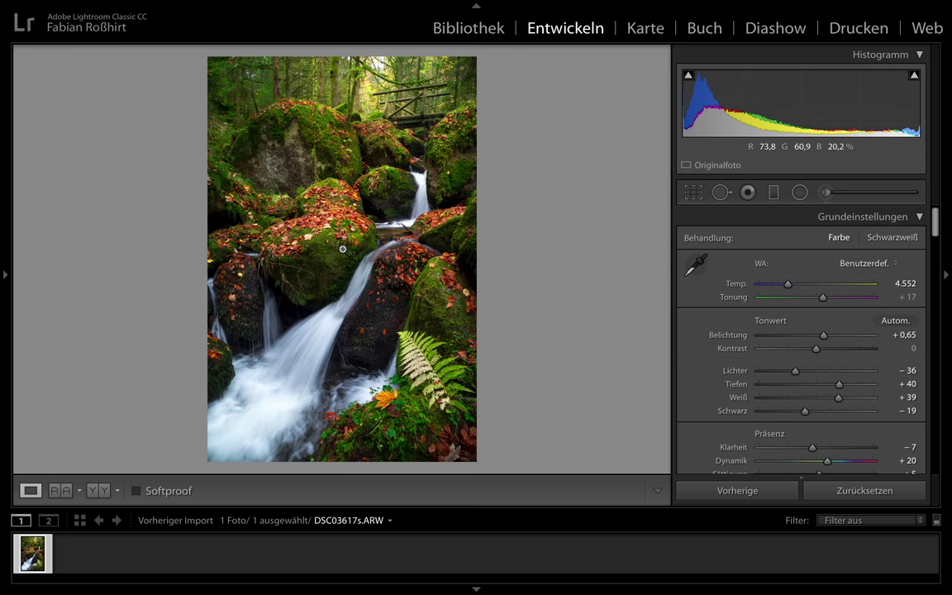
# - Send the developed photo DSC03617s.ARW to Adobe Photoshop for editing
pyautogui.rightClick(26, 503)
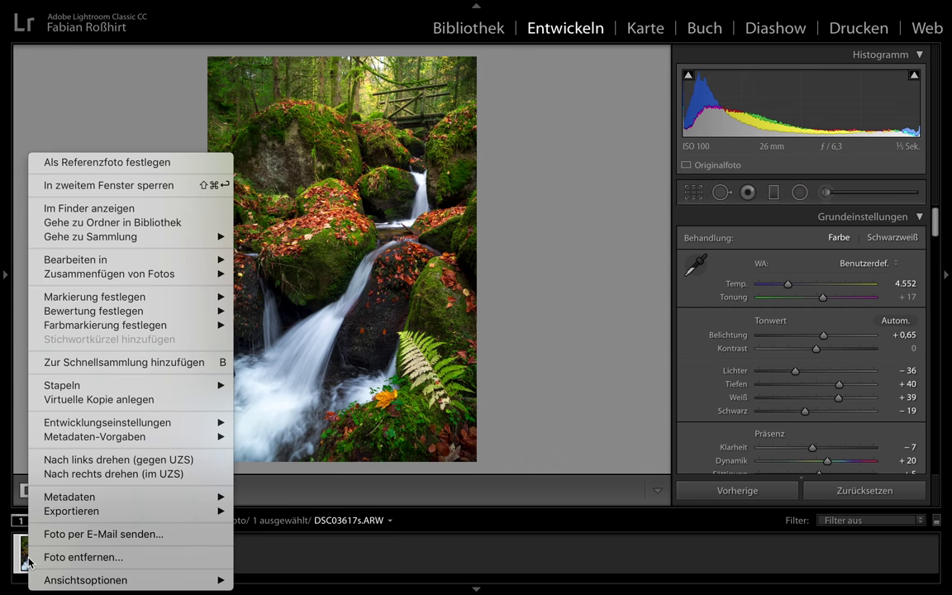
pyautogui.moveTo(93, 310)
pyautogui.click(312, 261)
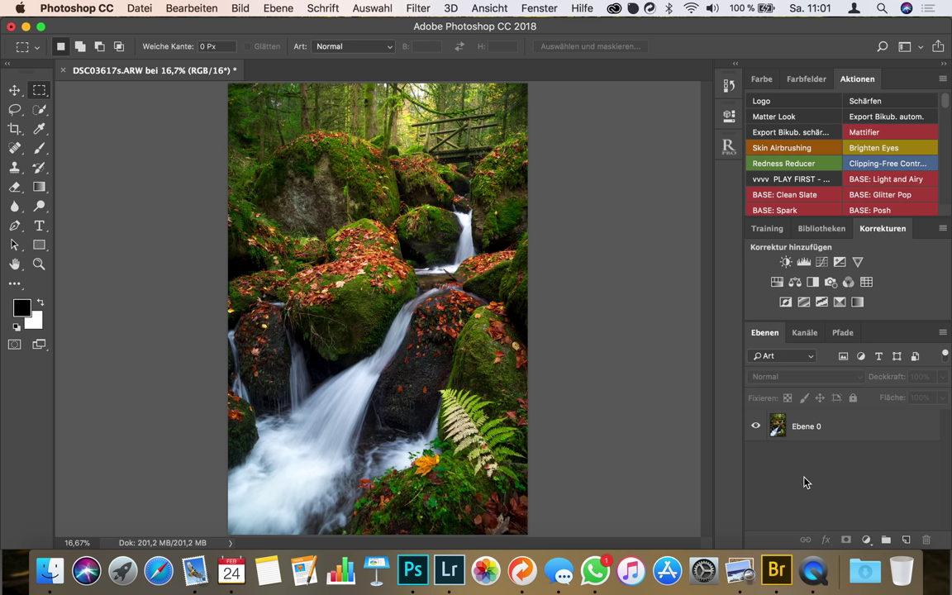
# - Add a Levels layer above Ebene 0 with input black 12 and output range 16–239
pyautogui.click(810, 427)
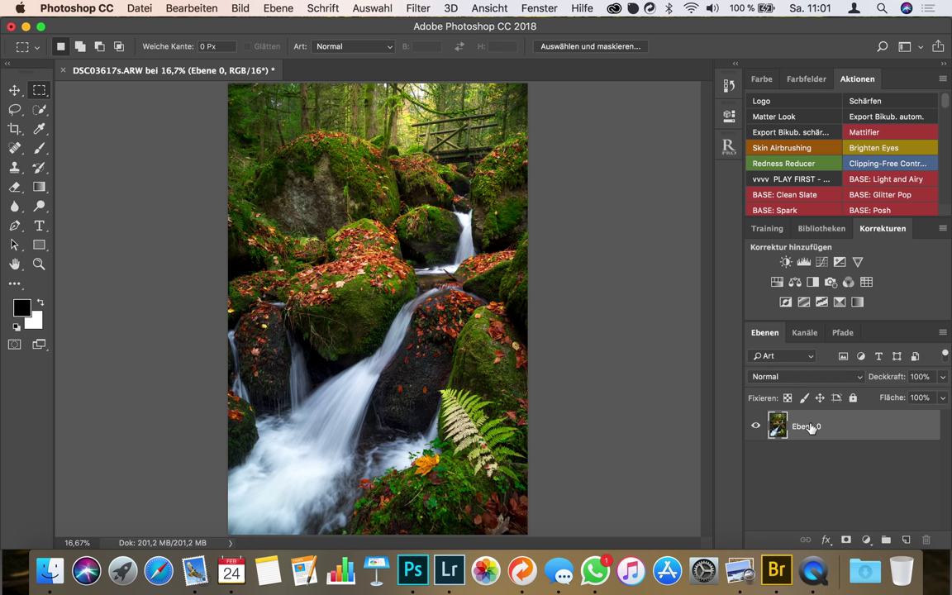
pyautogui.click(804, 262)
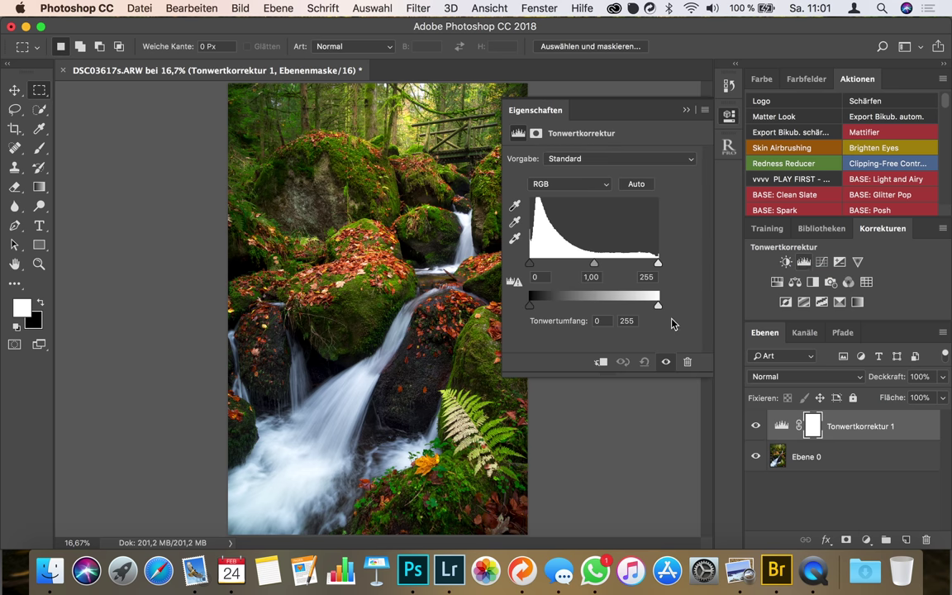
pyautogui.moveTo(530, 306); pyautogui.dragTo(535, 307)
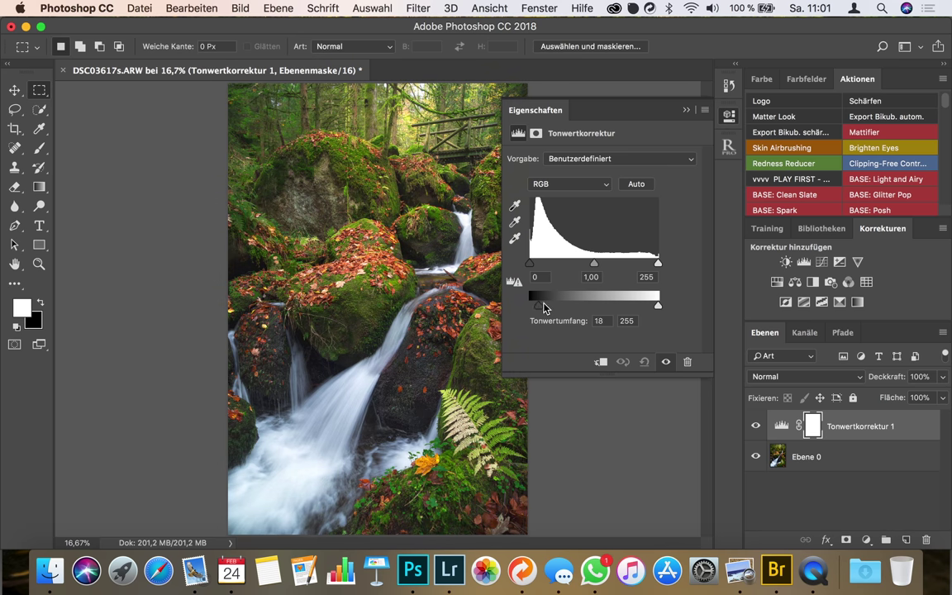
pyautogui.moveTo(535, 306); pyautogui.dragTo(537, 308)
pyautogui.moveTo(657, 306); pyautogui.dragTo(649, 308)
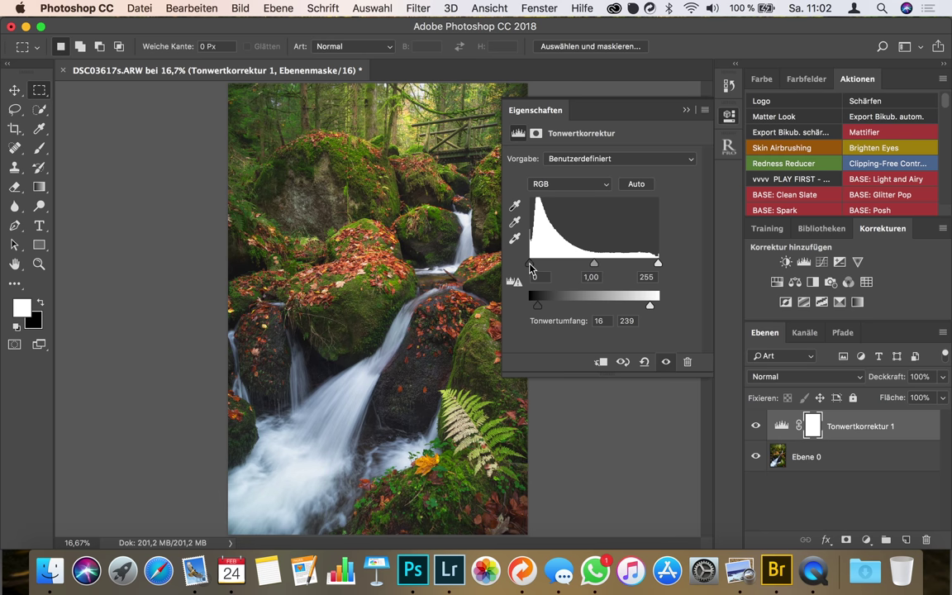
pyautogui.moveTo(533, 269); pyautogui.dragTo(535, 267)
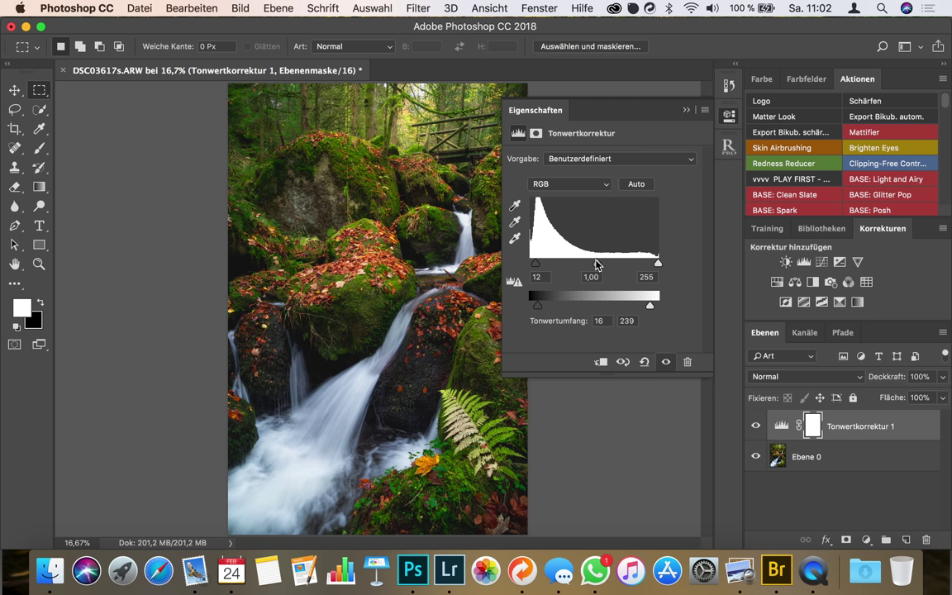
pyautogui.click(619, 93)
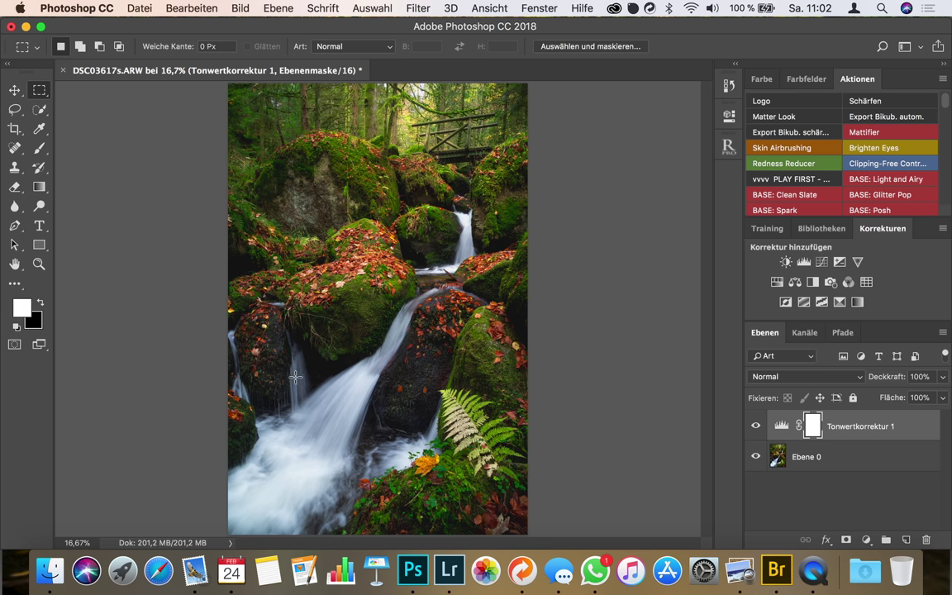
# - Add a Helligkeit/Kontrast adjustment layer with brightness raised to 13
pyautogui.click(786, 263)
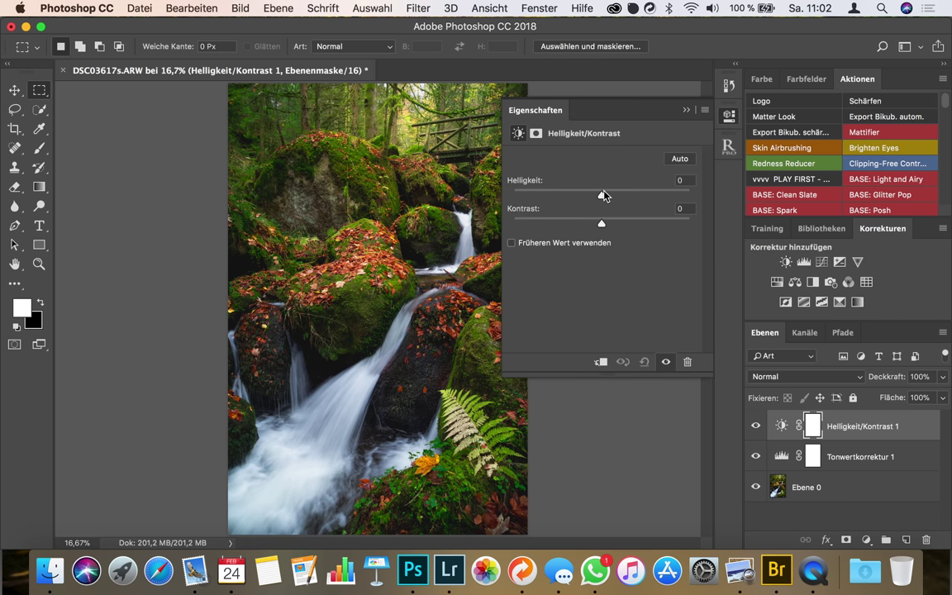
pyautogui.moveTo(601, 195); pyautogui.dragTo(610, 197)
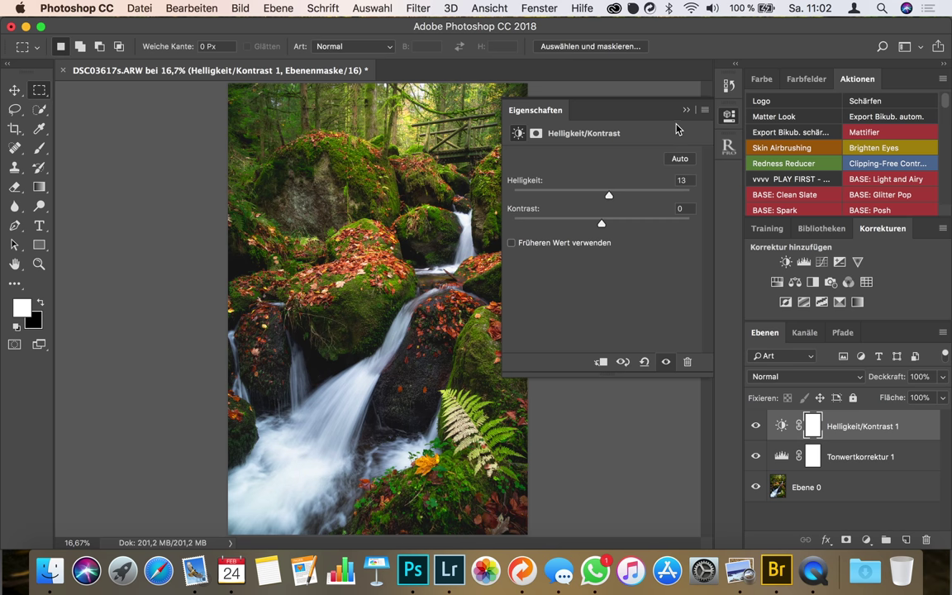
pyautogui.click(619, 101)
# - Lower the Tonwertkorrektur 1 layer's opacity to 67%
pyautogui.click(859, 457)
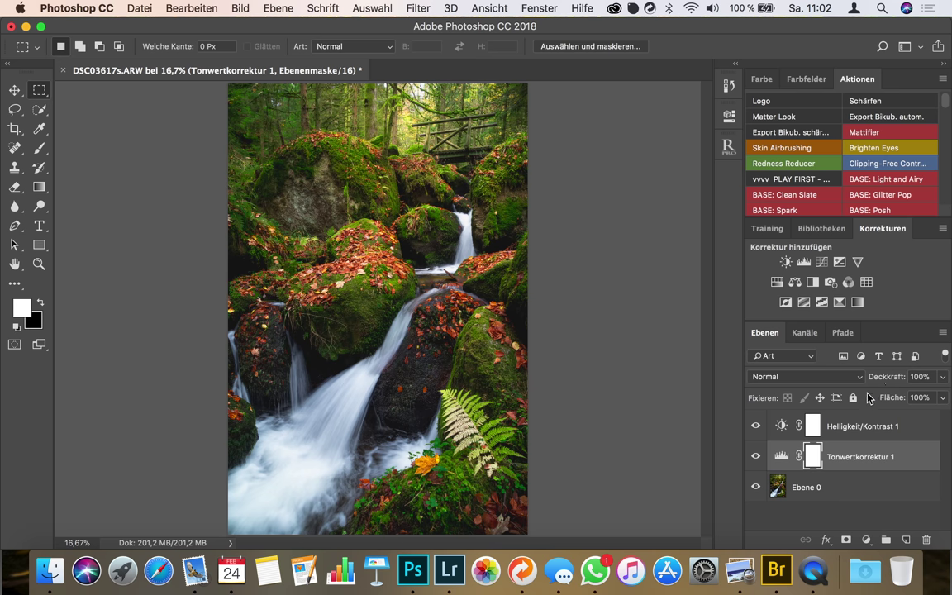
pyautogui.moveTo(882, 376); pyautogui.dragTo(863, 381)
pyautogui.click(869, 427)
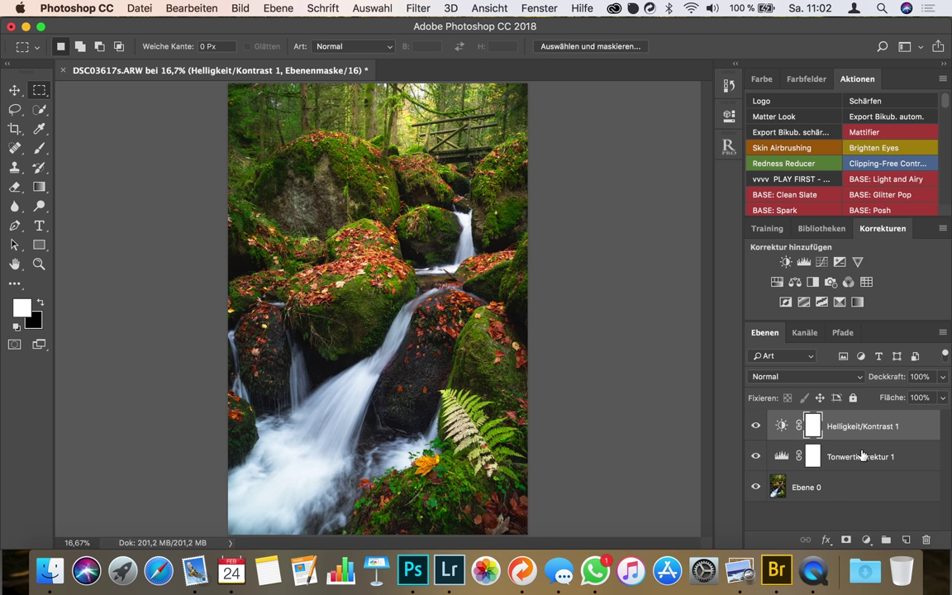
# - Toggle both adjustment layers off and on to compare, then reselect Helligkeit/Kontrast 1
pyautogui.click(796, 509)
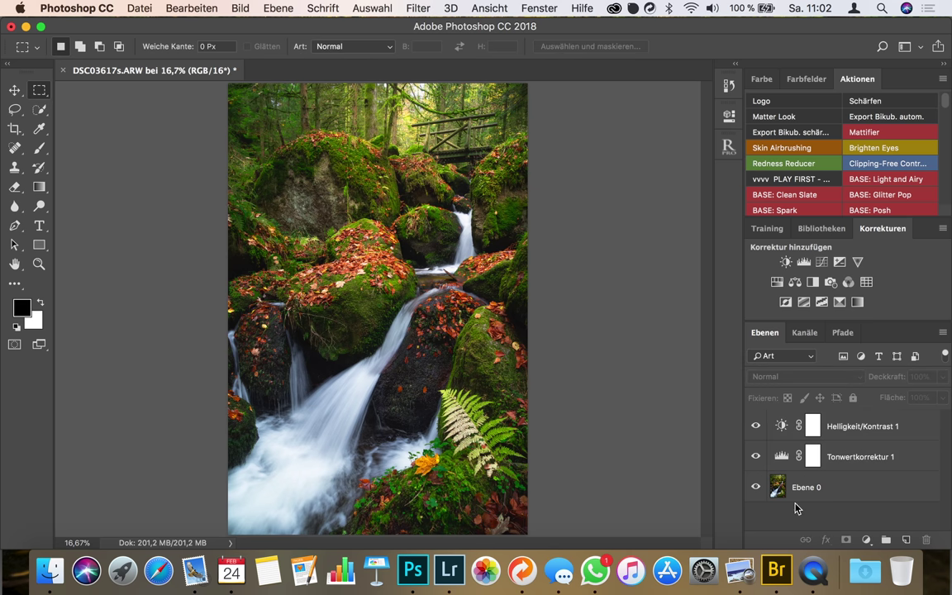
pyautogui.keyDown('alt'); pyautogui.click(755, 487); pyautogui.keyUp('alt')
pyautogui.keyDown('alt'); pyautogui.click(756, 490); pyautogui.keyUp('alt')
pyautogui.keyDown('alt'); pyautogui.click(756, 490); pyautogui.keyUp('alt')
pyautogui.keyDown('alt'); pyautogui.click(756, 490); pyautogui.keyUp('alt')
pyautogui.click(854, 426)
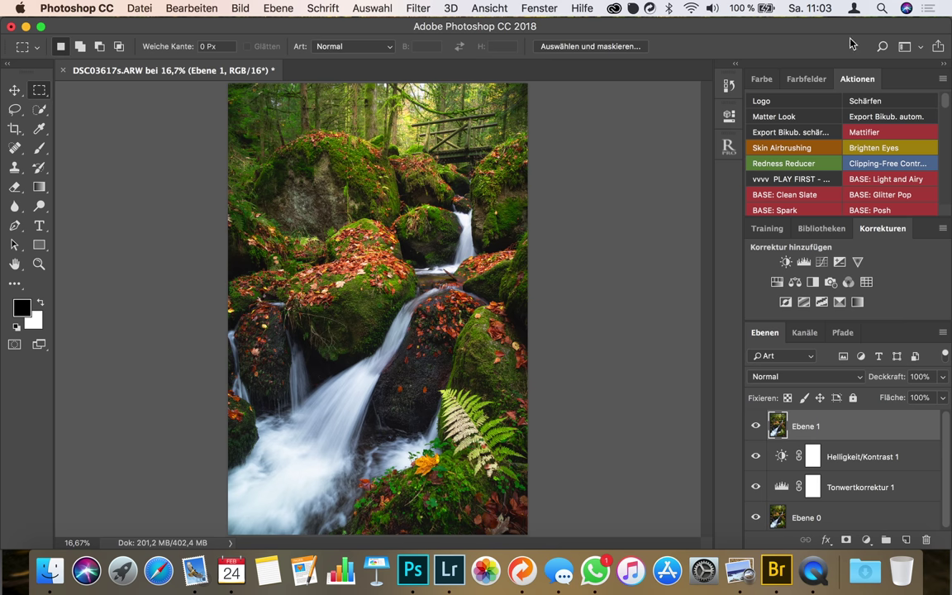
# - Open the Filter menu
pyautogui.click(419, 7)
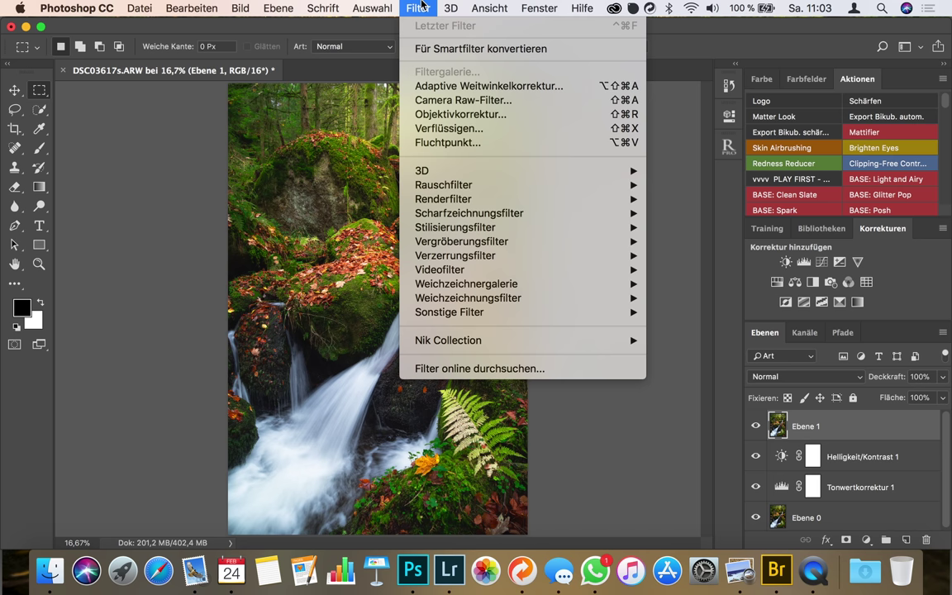
pyautogui.moveTo(447, 312)
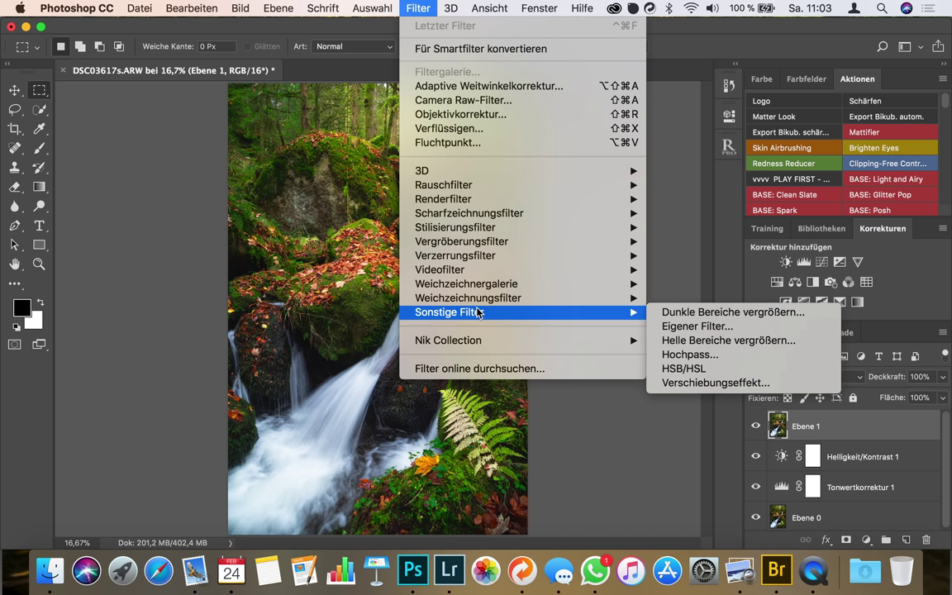
# - Apply a 3-pixel Hochpass filter to Ebene 1 and set its blend mode to Weiches Licht
pyautogui.click(690, 356)
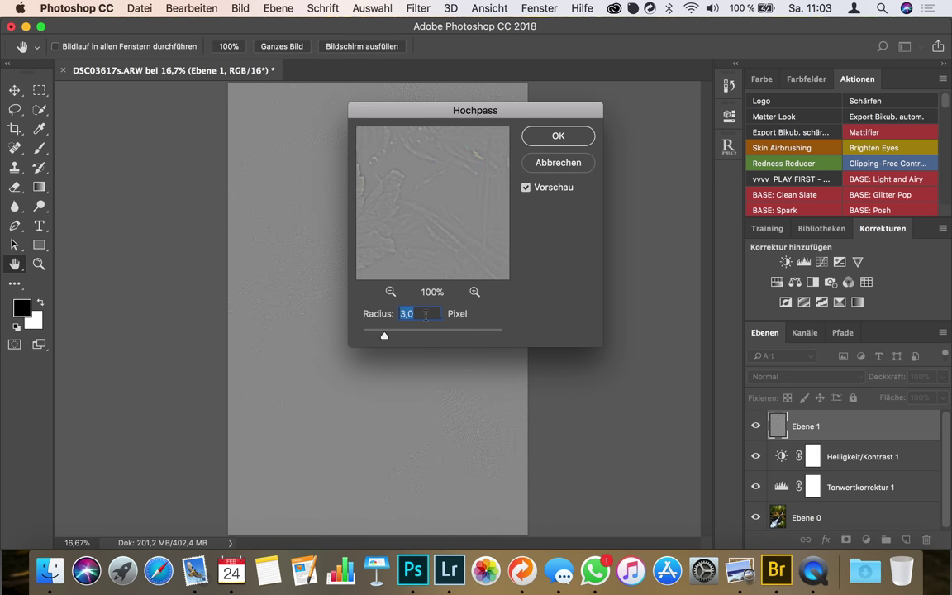
pyautogui.click(558, 136)
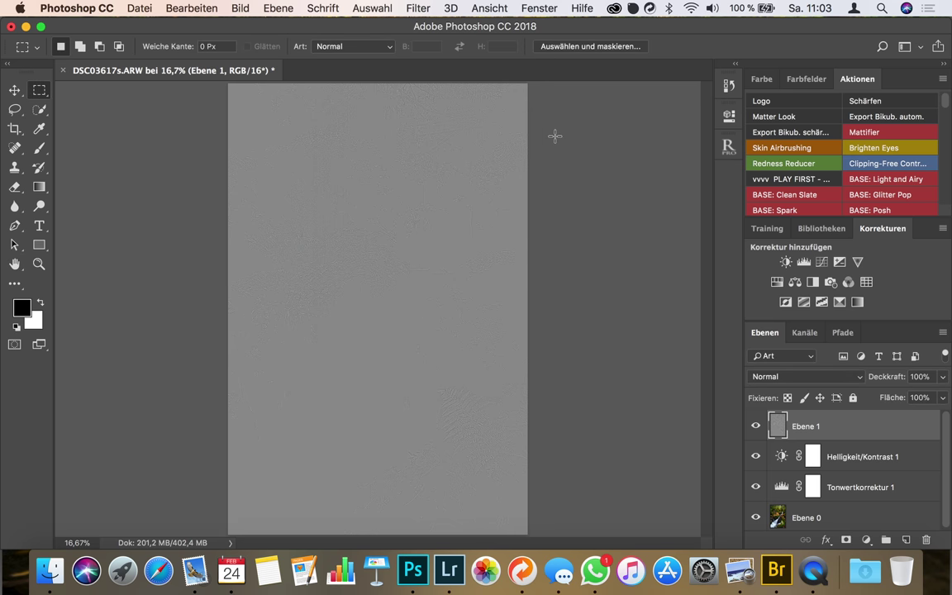
pyautogui.click(800, 379)
pyautogui.click(801, 379)
pyautogui.click(806, 379)
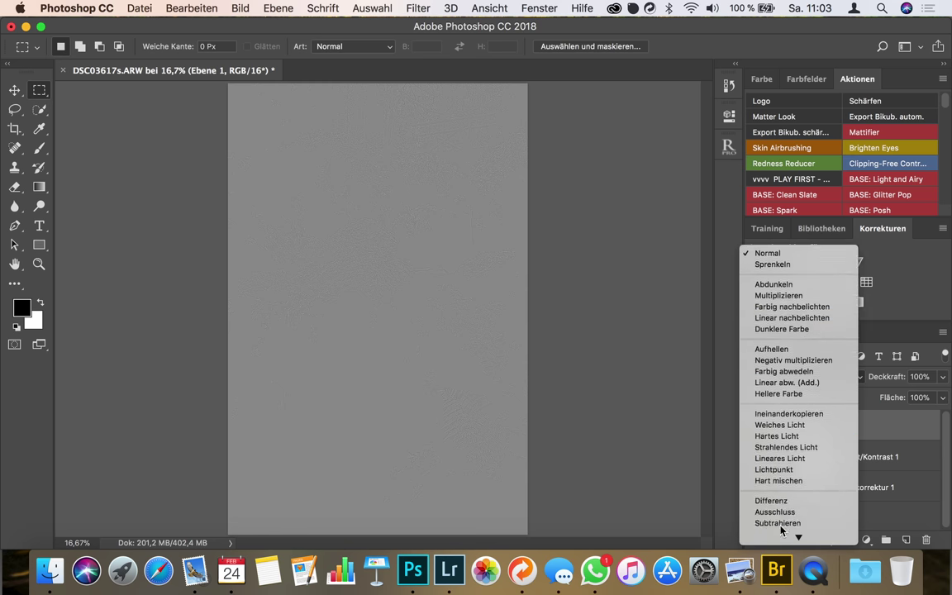
pyautogui.click(812, 427)
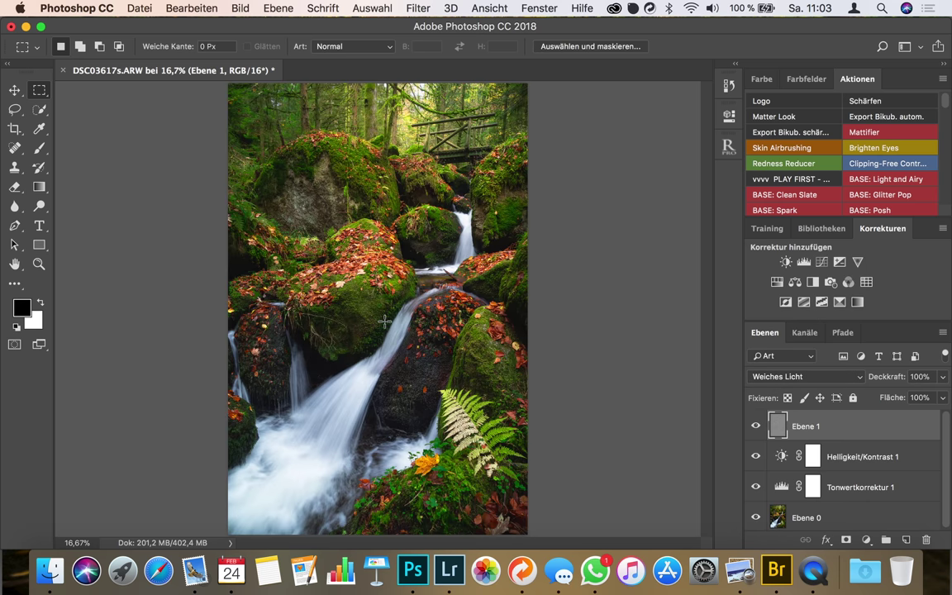
# - Zoom into the image and toggle Ebene 1 off and on to compare the sharpening
pyautogui.scroll(3, 385, 320)
pyautogui.scroll(2, 384, 320)
pyautogui.scroll(2, 384, 320)
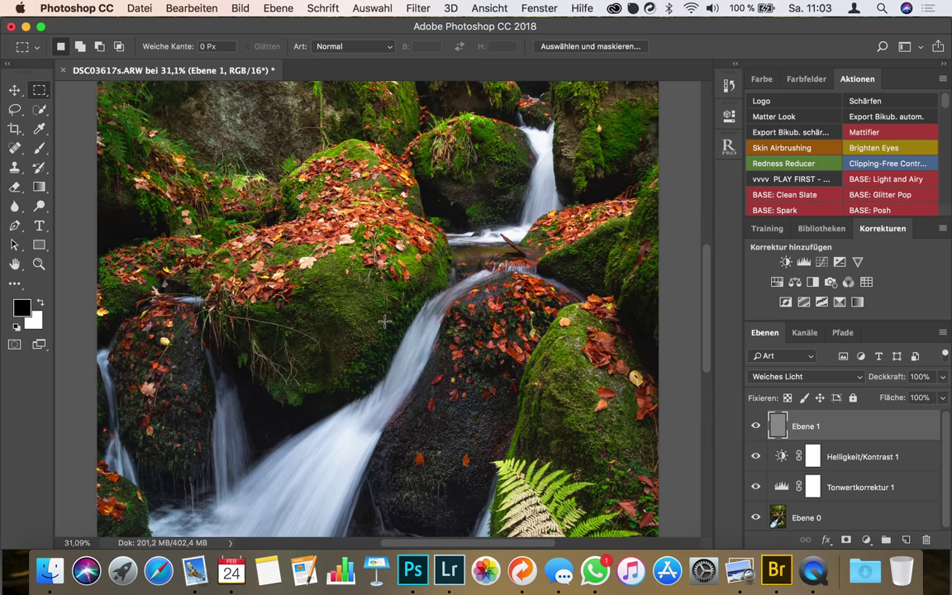
pyautogui.scroll(1, 384, 320)
pyautogui.scroll(1, 384, 320)
pyautogui.scroll(2, 384, 321)
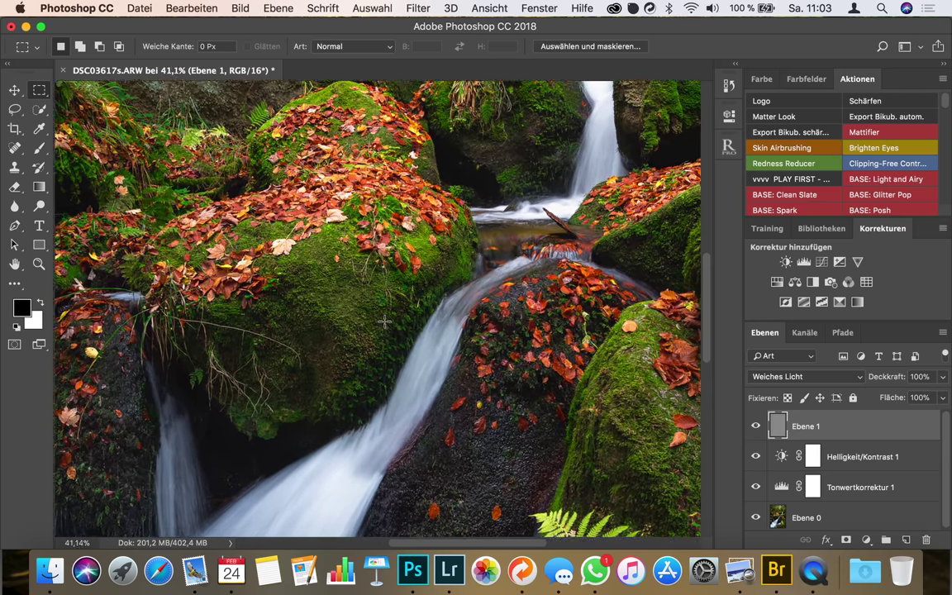
pyautogui.scroll(1, 384, 321)
pyautogui.moveTo(434, 244); pyautogui.dragTo(480, 268)
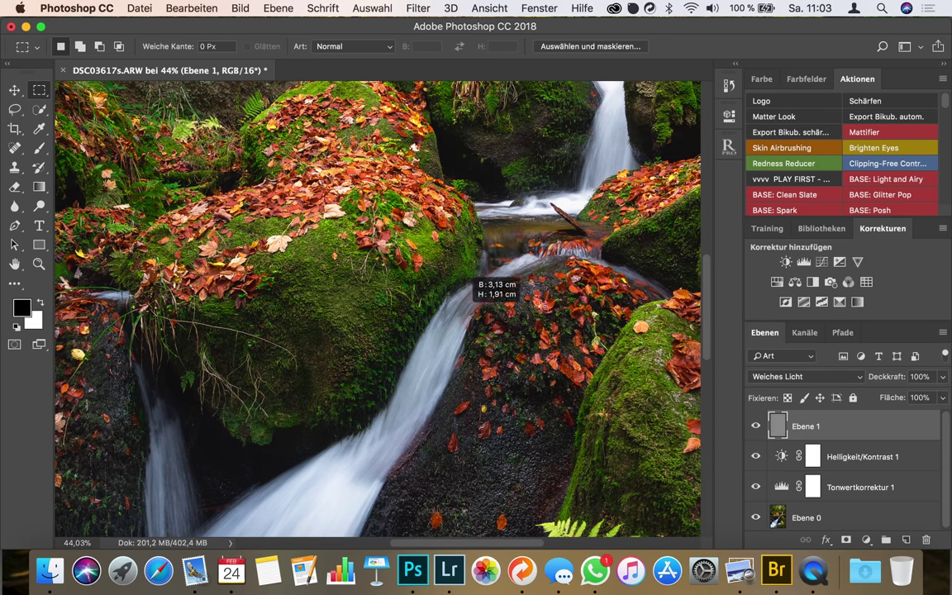
pyautogui.scroll(5, 517, 234)
pyautogui.hscroll(5, 516, 234)
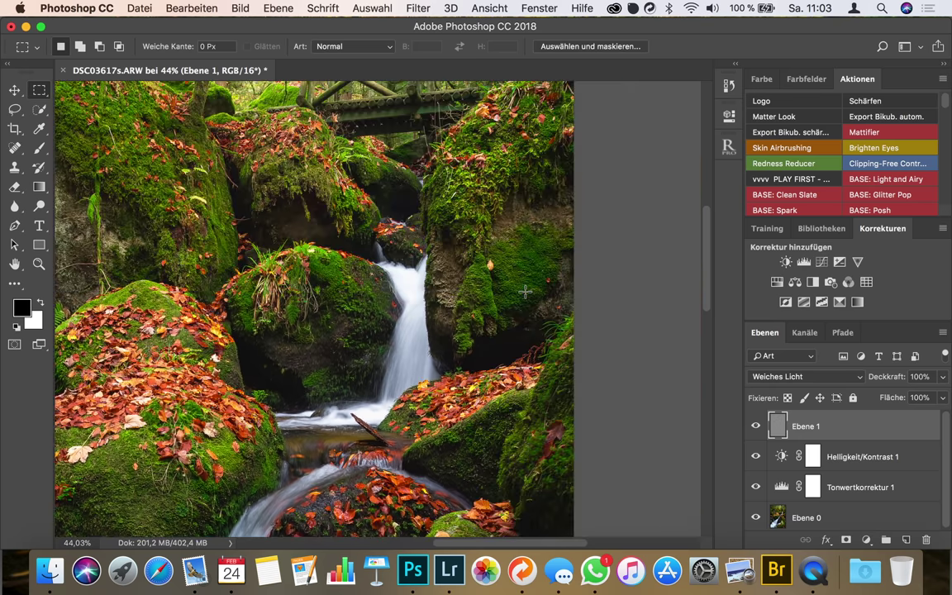
pyautogui.scroll(-5, 526, 291)
pyautogui.hscroll(-4, 473, 263)
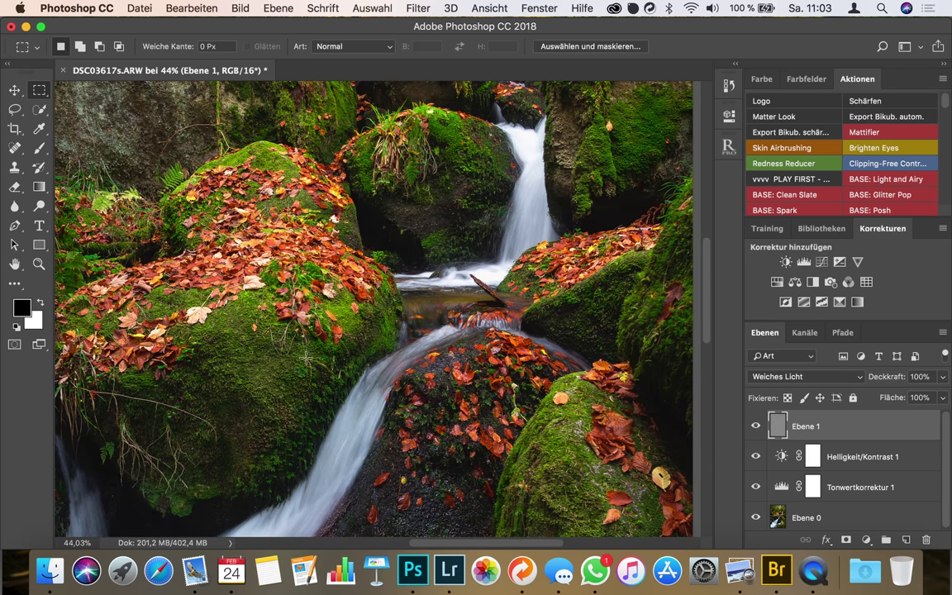
pyautogui.click(755, 426)
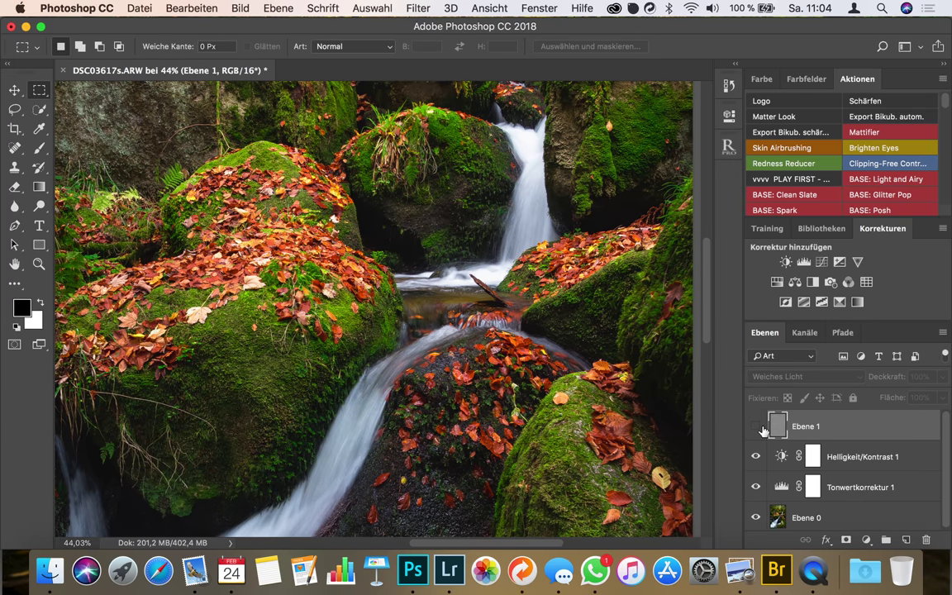
pyautogui.click(757, 427)
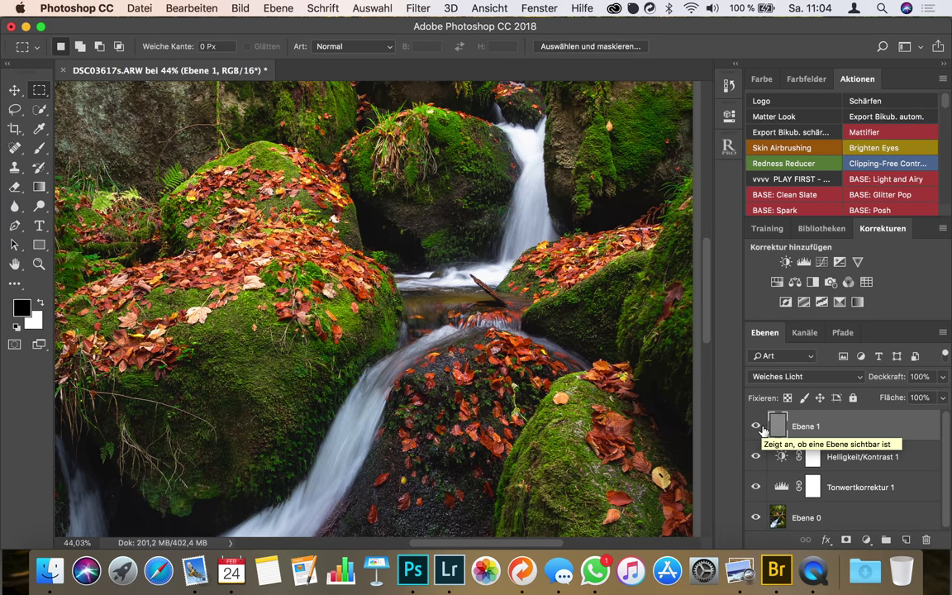
# - Zoom and pan around the image to inspect the sharpened detail
pyautogui.scroll(-2, 281, 224)
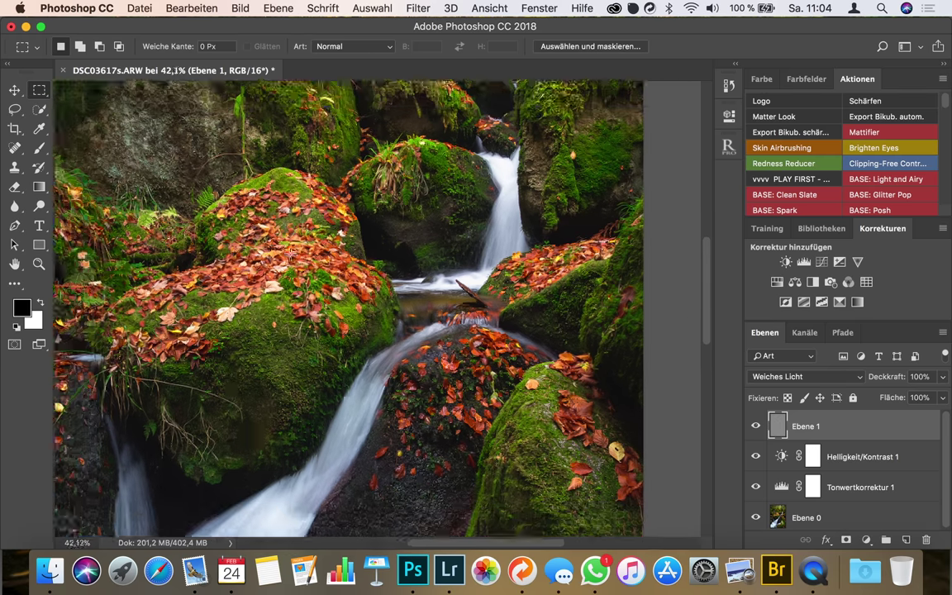
pyautogui.scroll(-2, 285, 240)
pyautogui.scroll(-1, 289, 256)
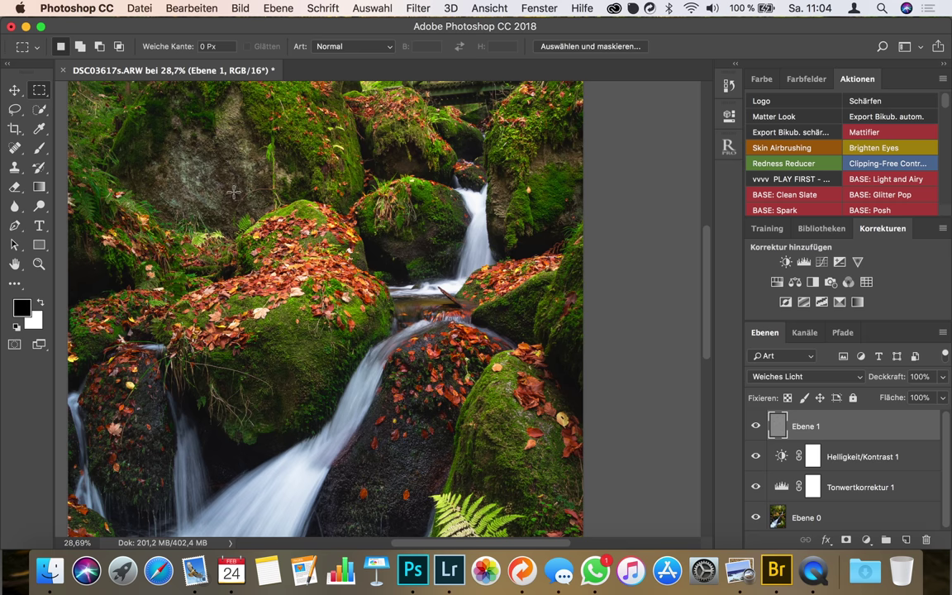
pyautogui.scroll(-5, 224, 181)
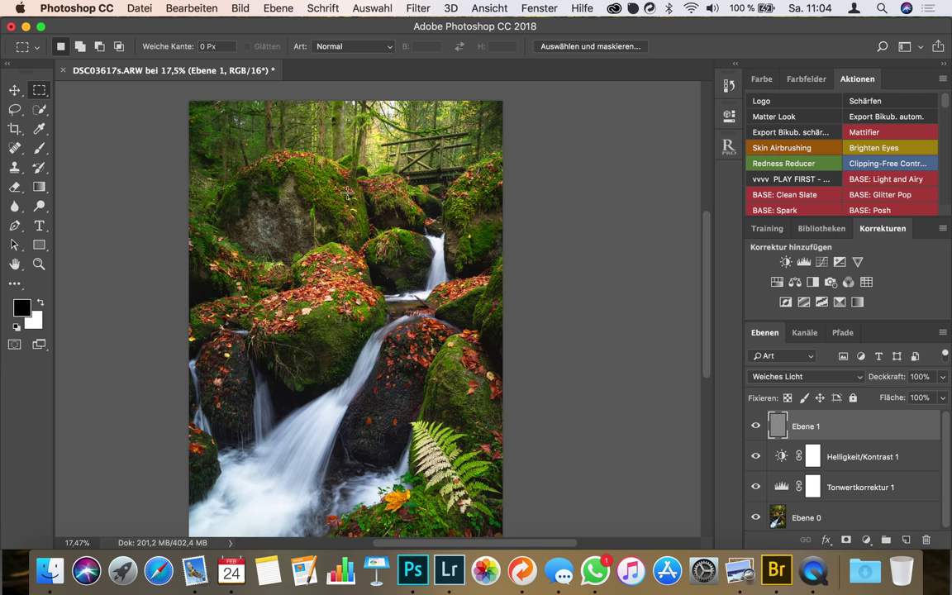
pyautogui.scroll(-5, 347, 191)
pyautogui.scroll(5, 396, 294)
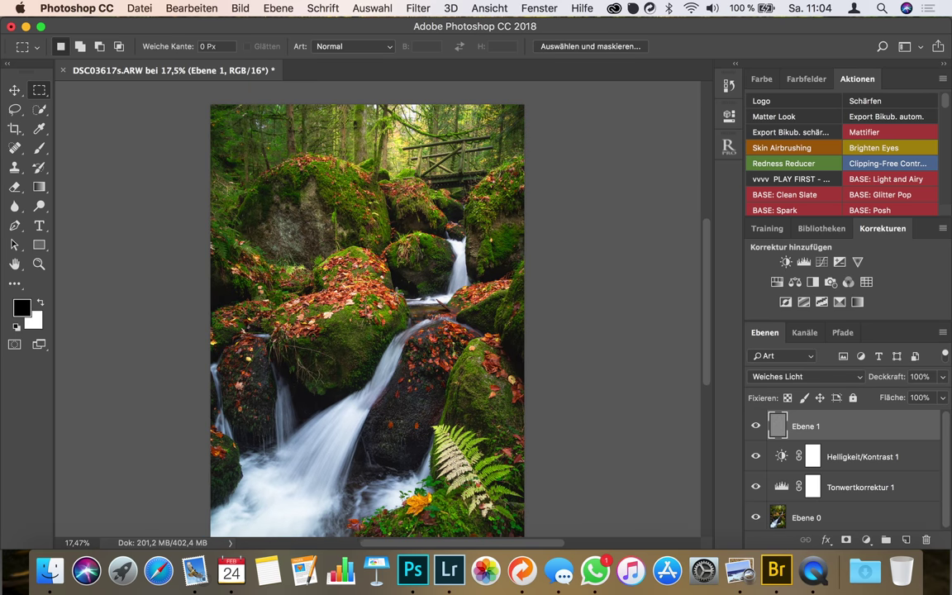
pyautogui.scroll(-1, 397, 293)
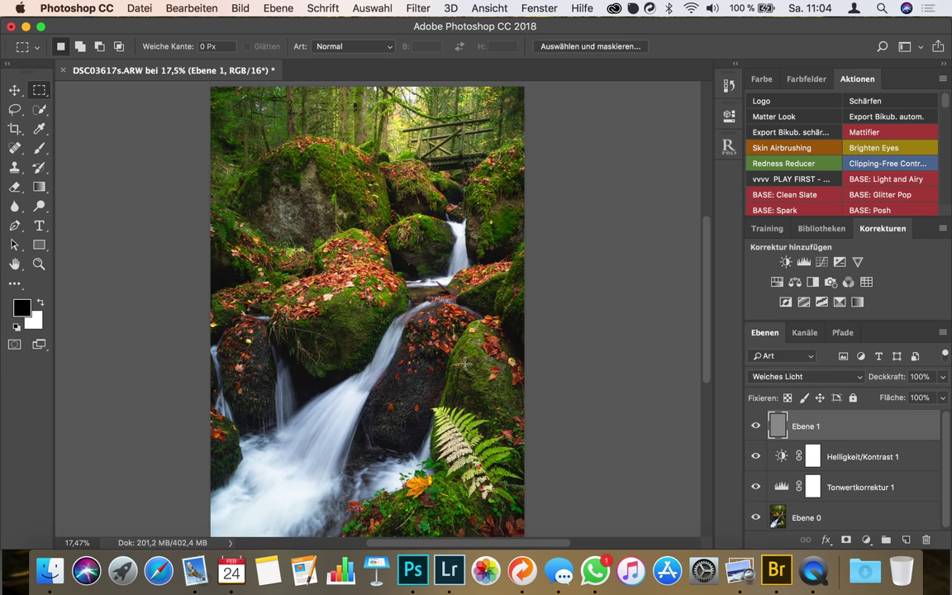
pyautogui.scroll(-5, 418, 328)
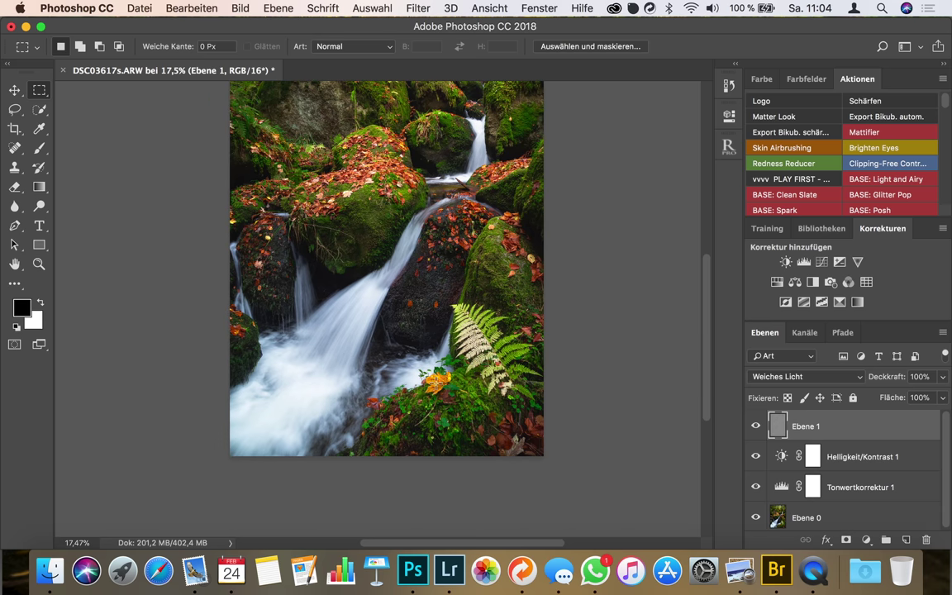
pyautogui.scroll(2, 390, 353)
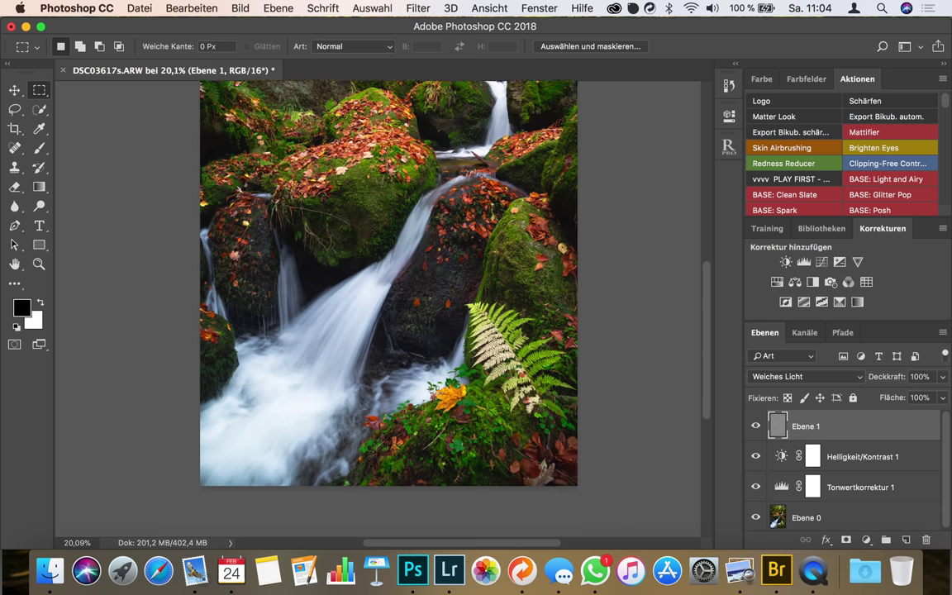
pyautogui.scroll(1, 437, 393)
pyautogui.scroll(1, 436, 393)
pyautogui.scroll(1, 436, 393)
pyautogui.scroll(1, 436, 394)
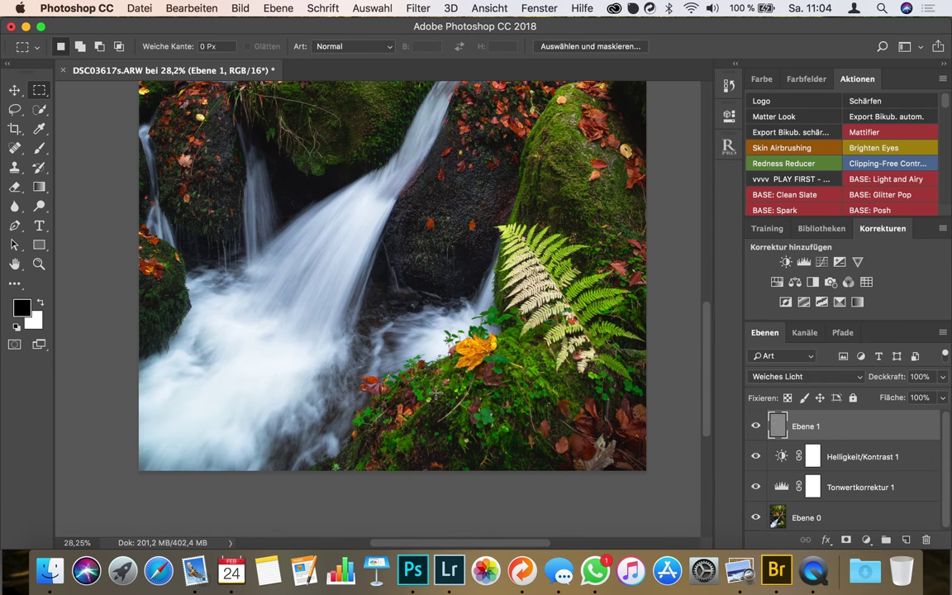
pyautogui.scroll(1, 439, 316)
pyautogui.scroll(2, 438, 316)
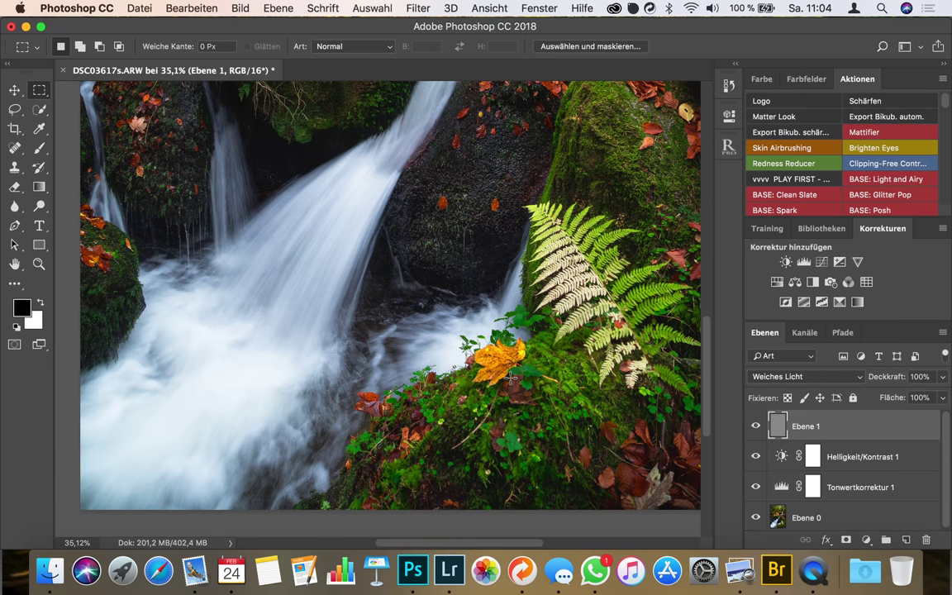
pyautogui.scroll(-3, 510, 378)
pyautogui.hscroll(3, 511, 378)
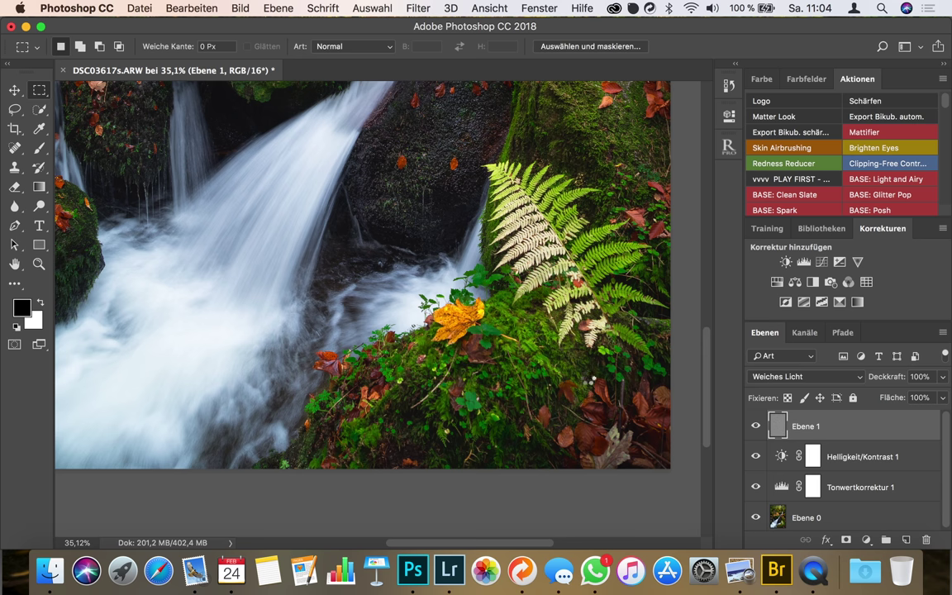
# - Stamp all visible layers into a new merged top layer, Ebene 2
pyautogui.hotkey('ctrl', 'alt', 'shift', 'e')
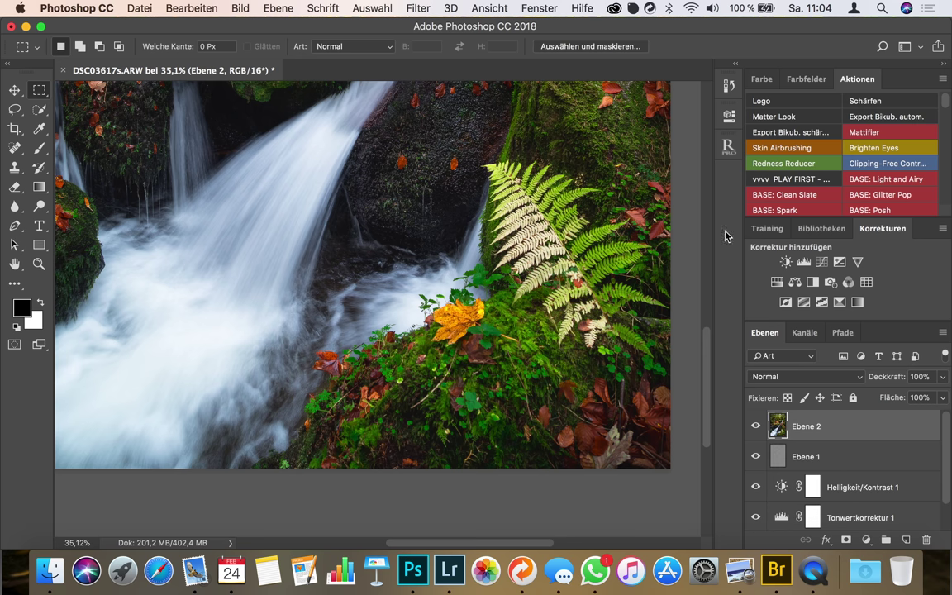
pyautogui.scroll(-2, 422, 259)
pyautogui.scroll(-4, 421, 260)
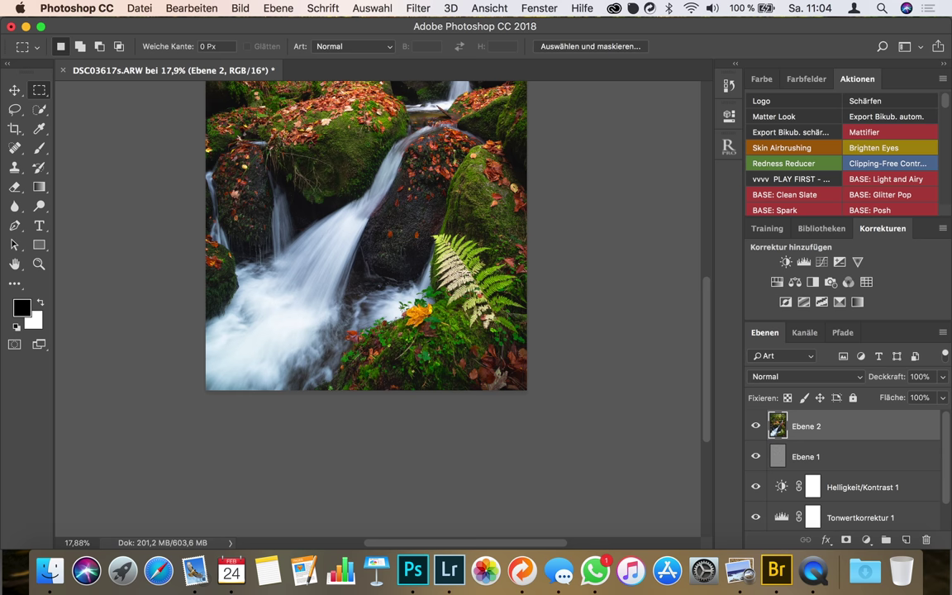
pyautogui.scroll(2, 637, 388)
pyautogui.scroll(1, 636, 248)
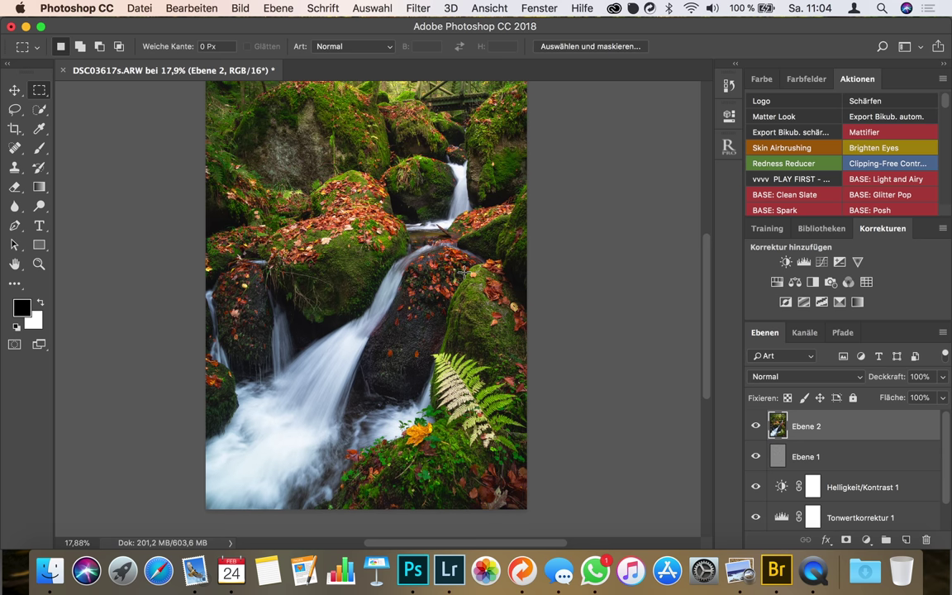
pyautogui.scroll(1, 462, 270)
pyautogui.hscroll(-1, 463, 269)
pyautogui.scroll(-1, 463, 257)
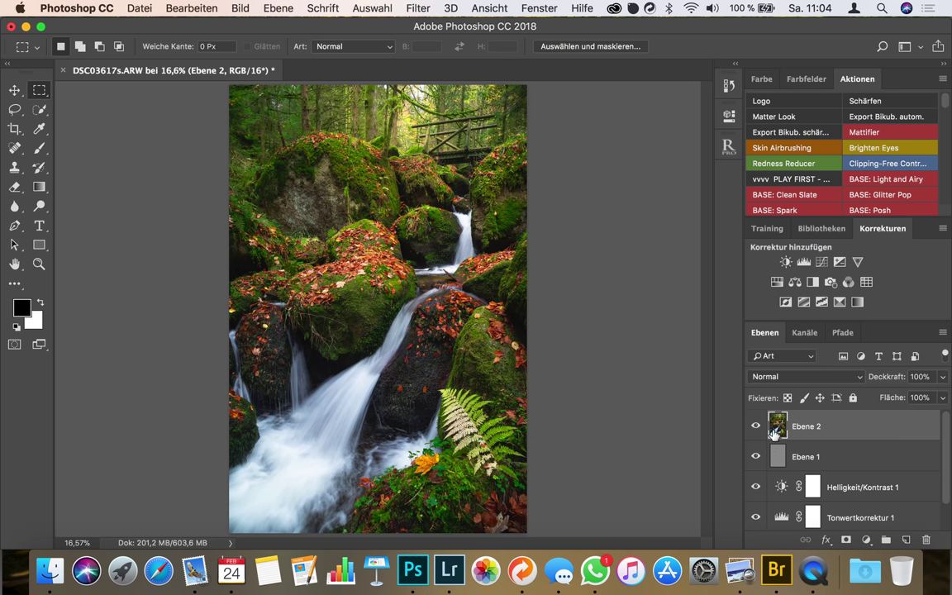
# - Open the Camera Raw filter on Ebene 2 and shift its window slightly left
pyautogui.click(418, 6)
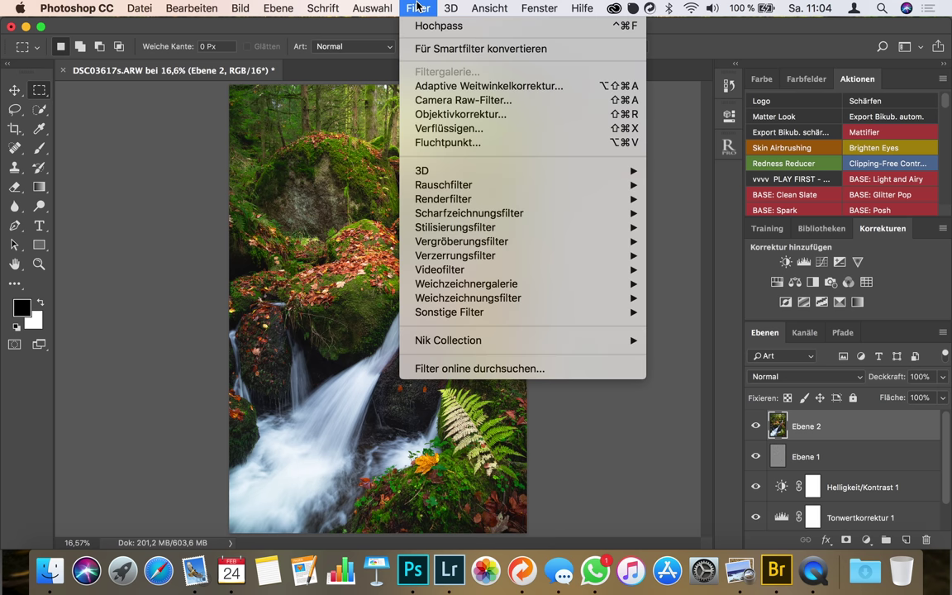
pyautogui.click(449, 100)
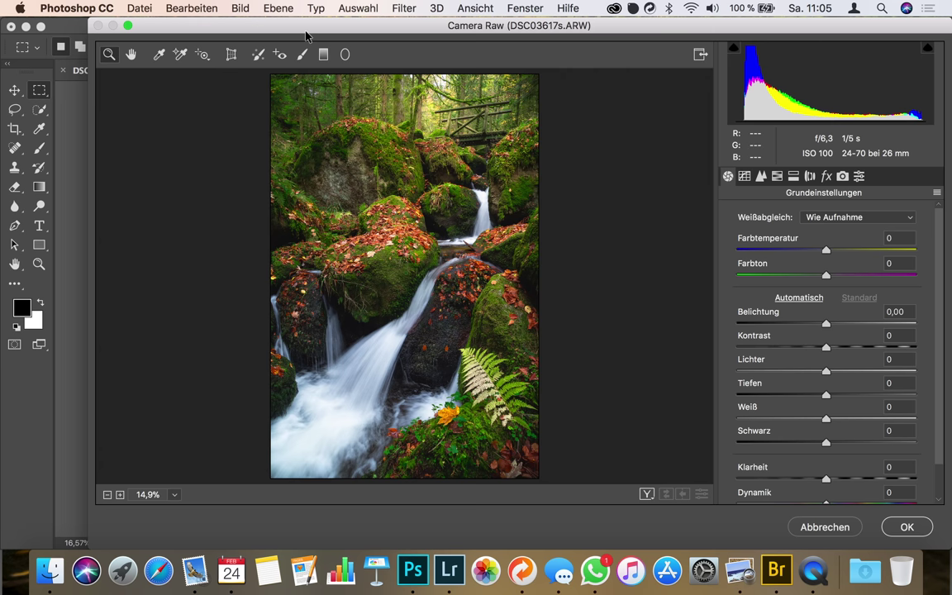
pyautogui.moveTo(305, 32); pyautogui.dragTo(290, 8)
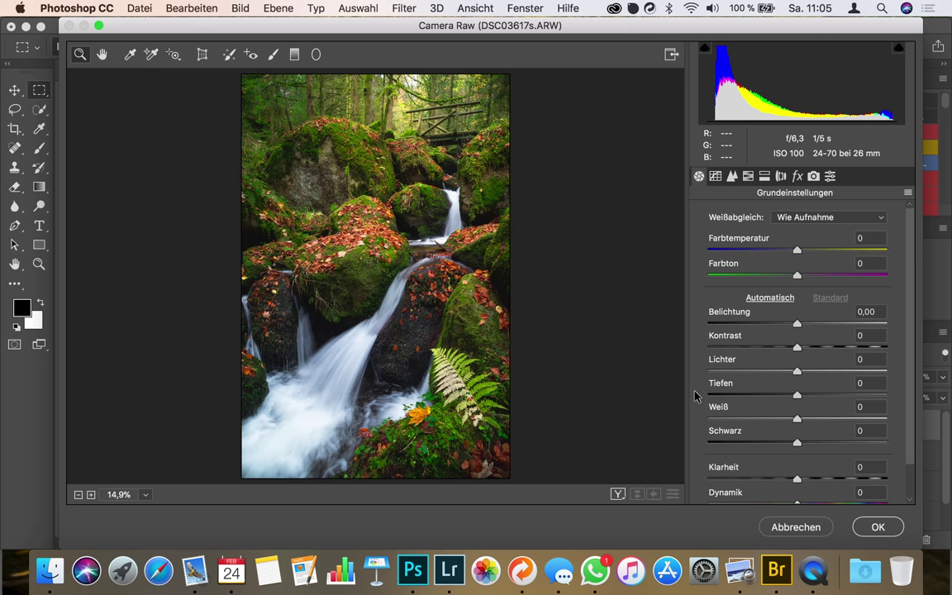
# - Place an Adjustment Brush pin on the fern with exposure +1,50 and temperature +33
pyautogui.press('k')
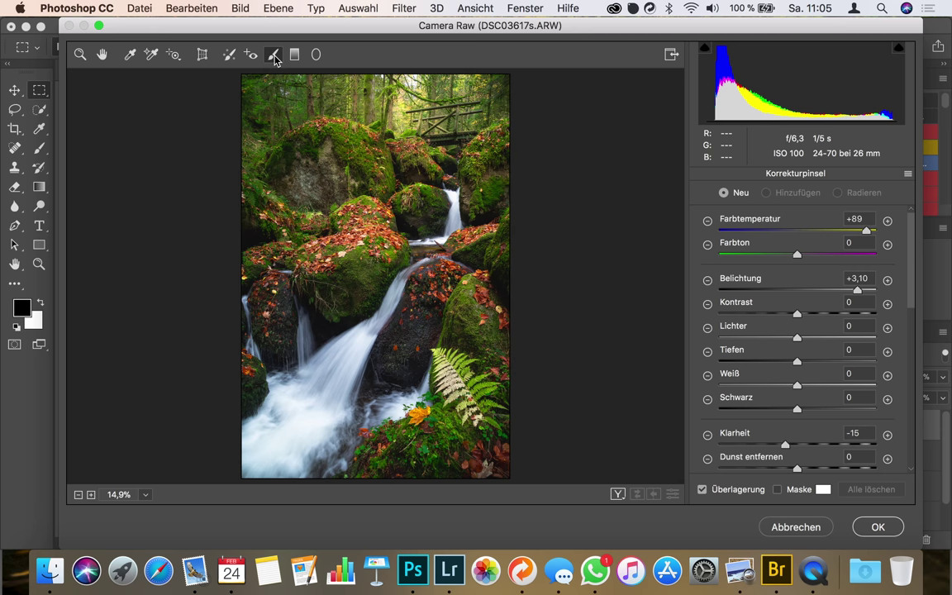
pyautogui.click(429, 404)
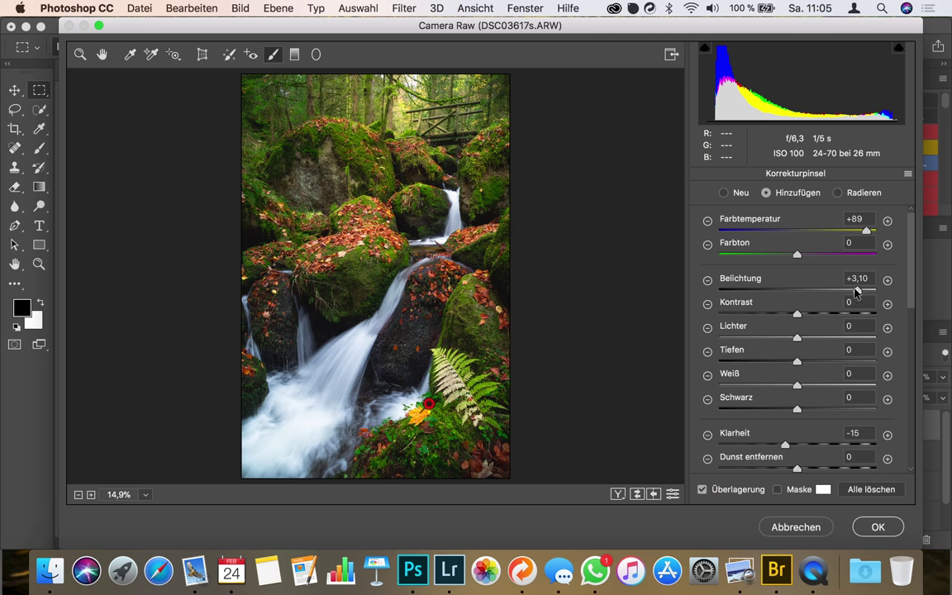
pyautogui.click(828, 289)
pyautogui.moveTo(828, 289); pyautogui.dragTo(843, 290)
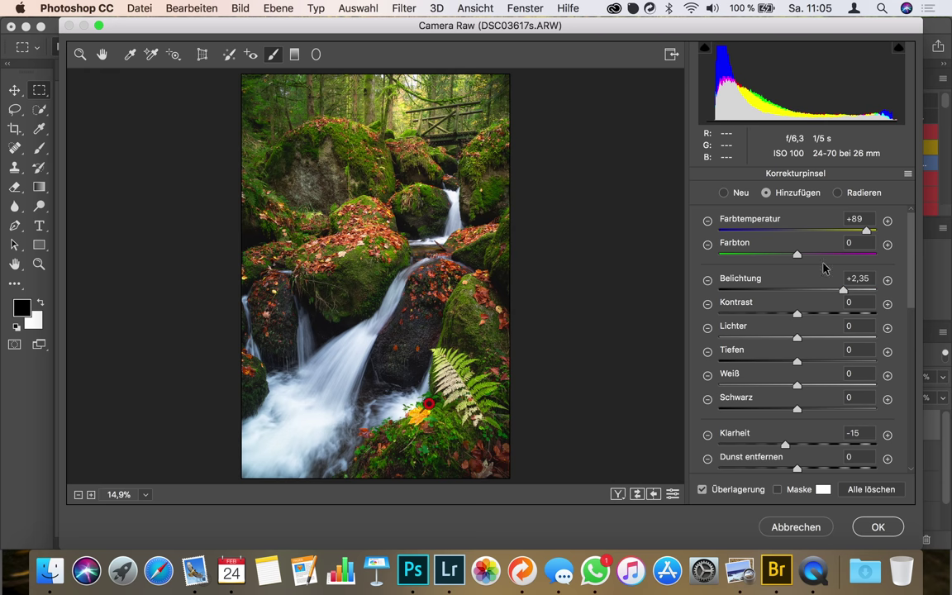
pyautogui.moveTo(836, 289); pyautogui.dragTo(824, 291)
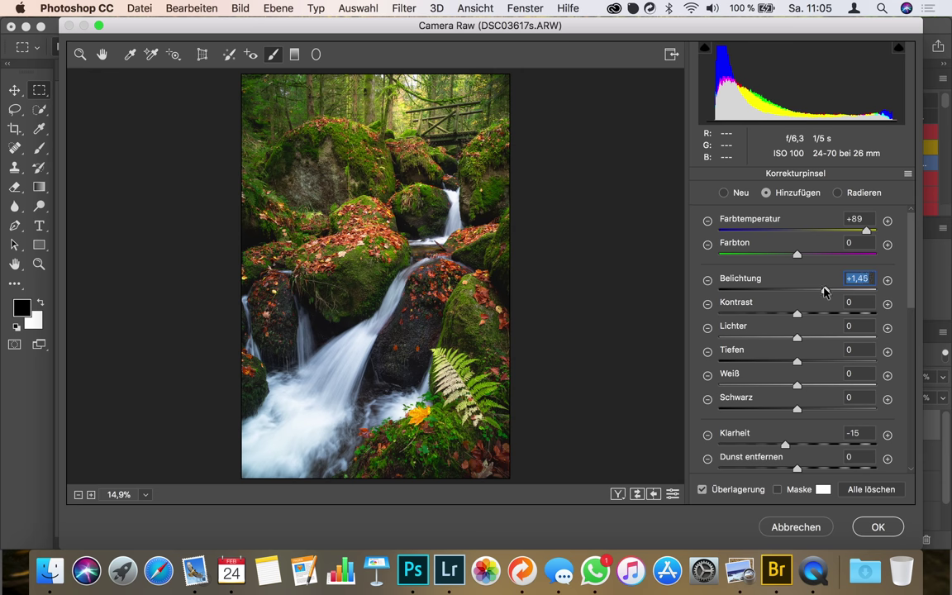
pyautogui.click(823, 230)
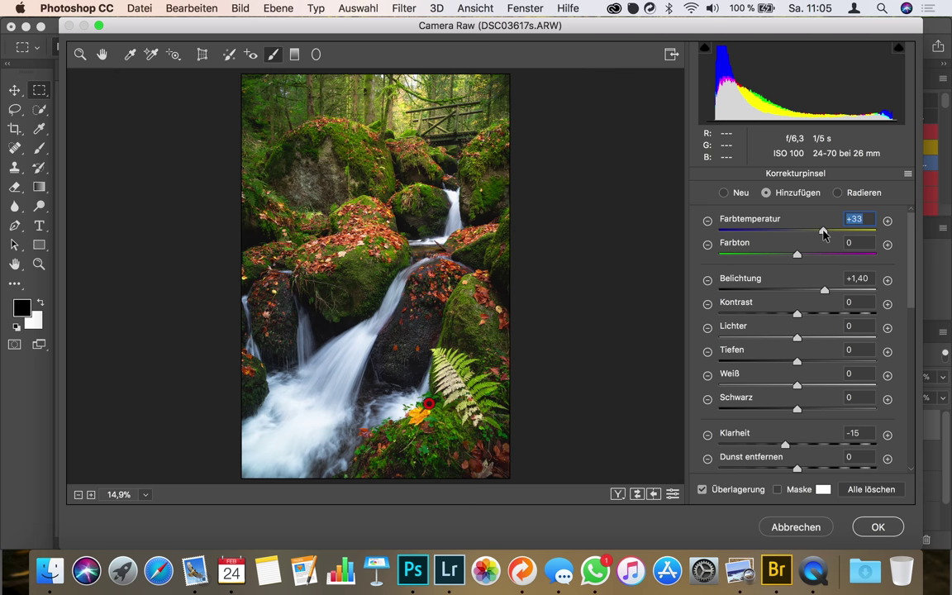
pyautogui.moveTo(824, 290); pyautogui.dragTo(826, 291)
# - Raise the brush clarity to -2 and apply the Camera Raw edit
pyautogui.moveTo(785, 446); pyautogui.dragTo(800, 447)
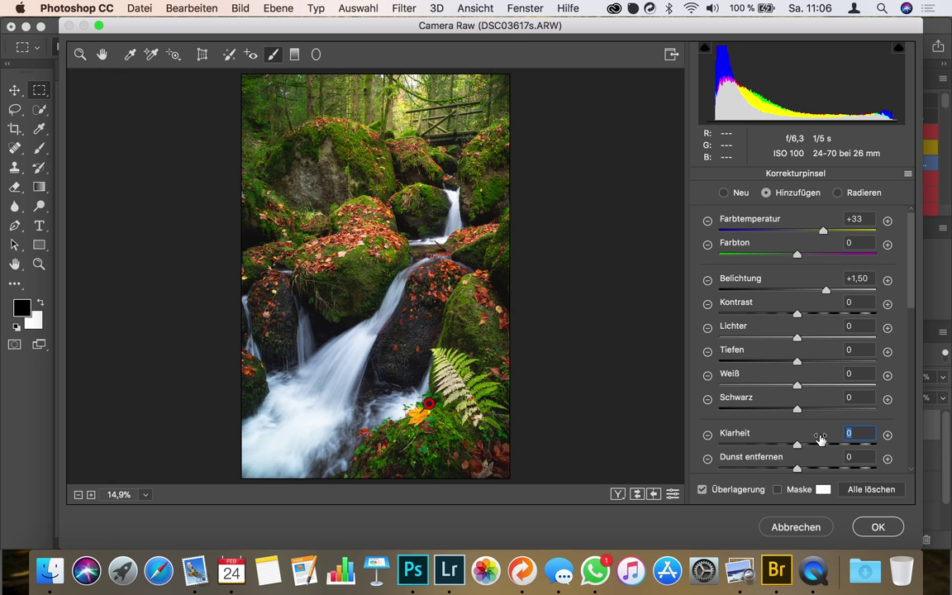
pyautogui.scroll(-3, 818, 439)
pyautogui.scroll(-3, 817, 440)
pyautogui.scroll(6, 818, 440)
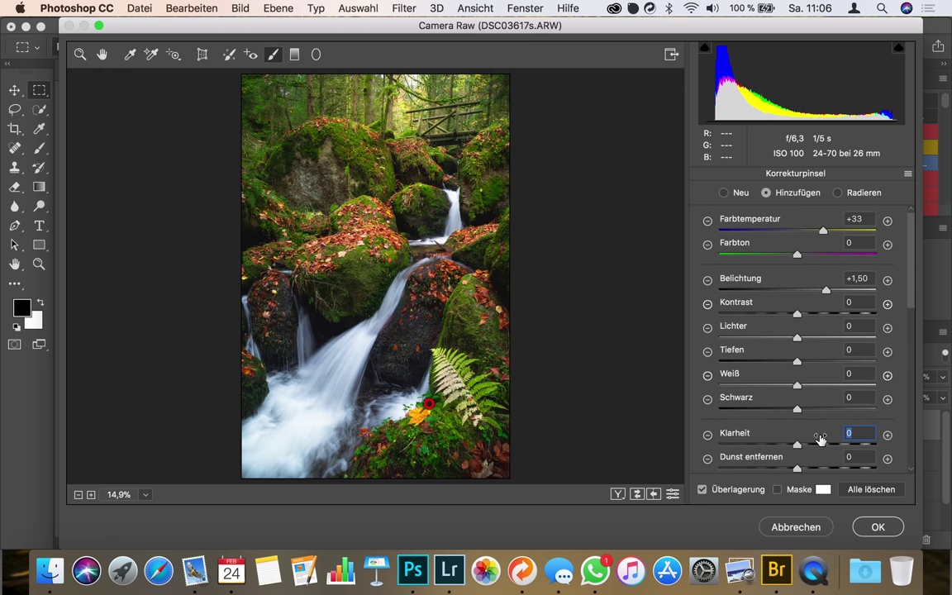
pyautogui.click(878, 527)
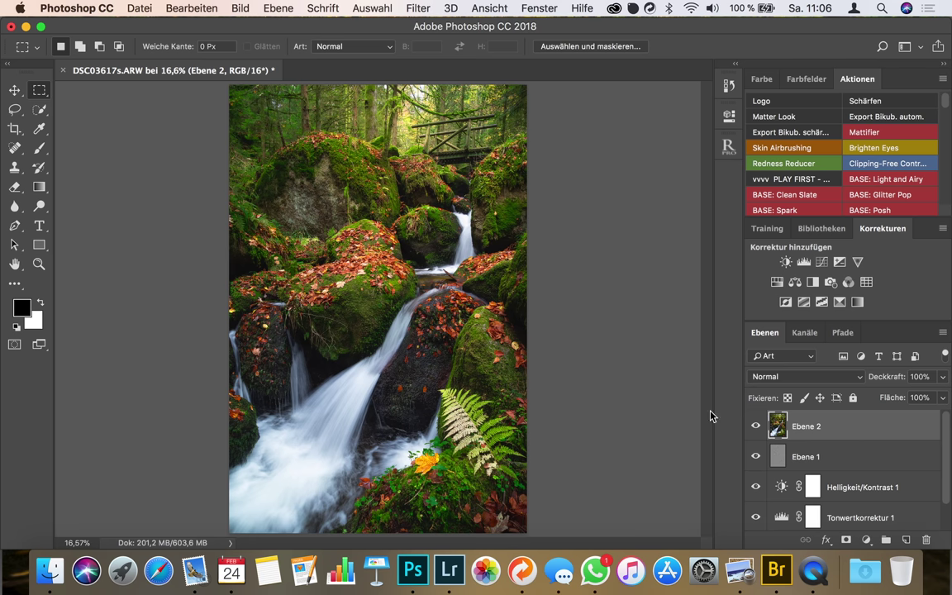
# - Toggle Ebene 2 off and on to compare before and after, then zoom the canvas
pyautogui.click(756, 427)
pyautogui.click(755, 426)
pyautogui.scroll(-3, 487, 306)
pyautogui.scroll(1, 488, 306)
pyautogui.scroll(1, 487, 307)
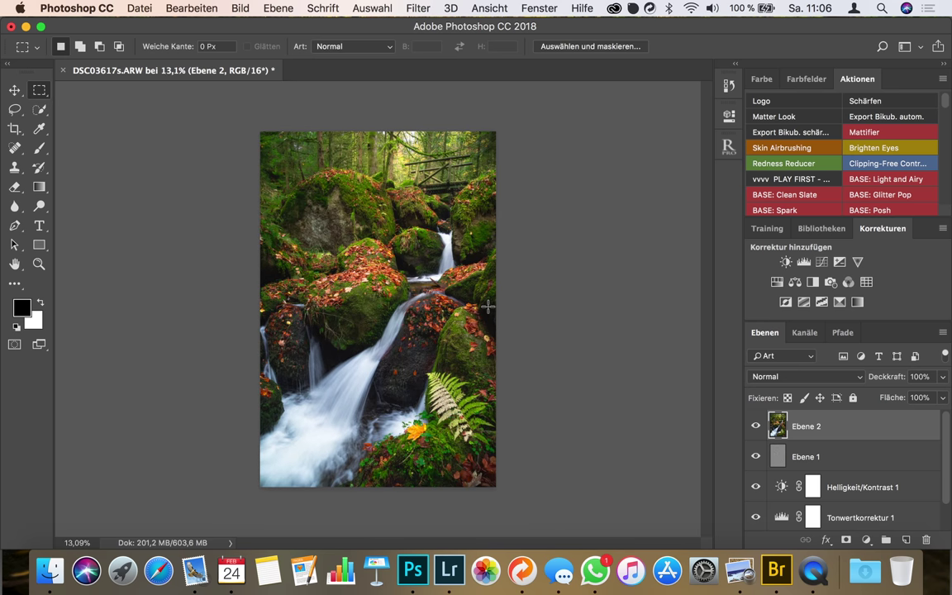
pyautogui.scroll(1, 487, 306)
pyautogui.scroll(1, 487, 306)
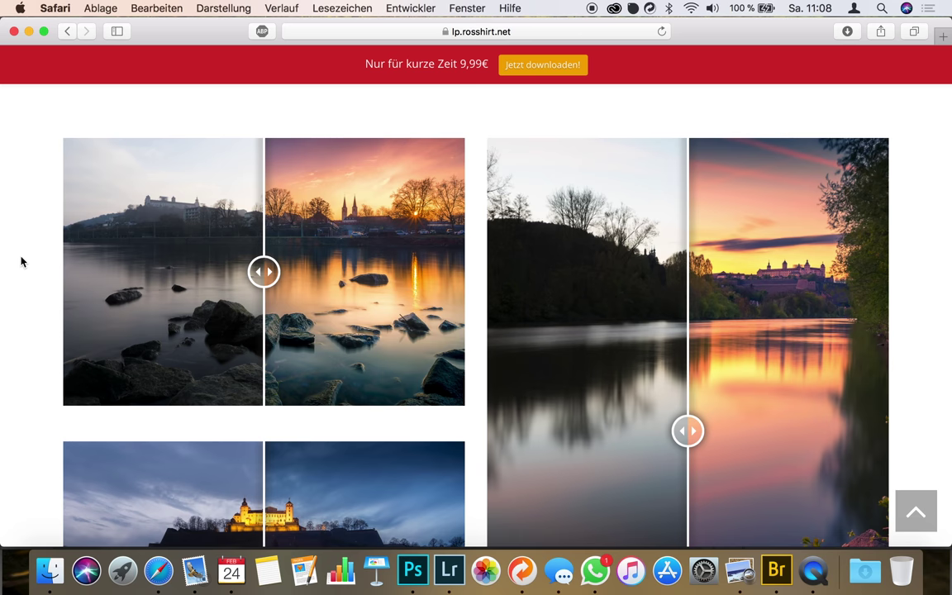
# - Drag the lake sunset photo's before/after slider to compare both versions
pyautogui.scroll(-1, 21, 261)
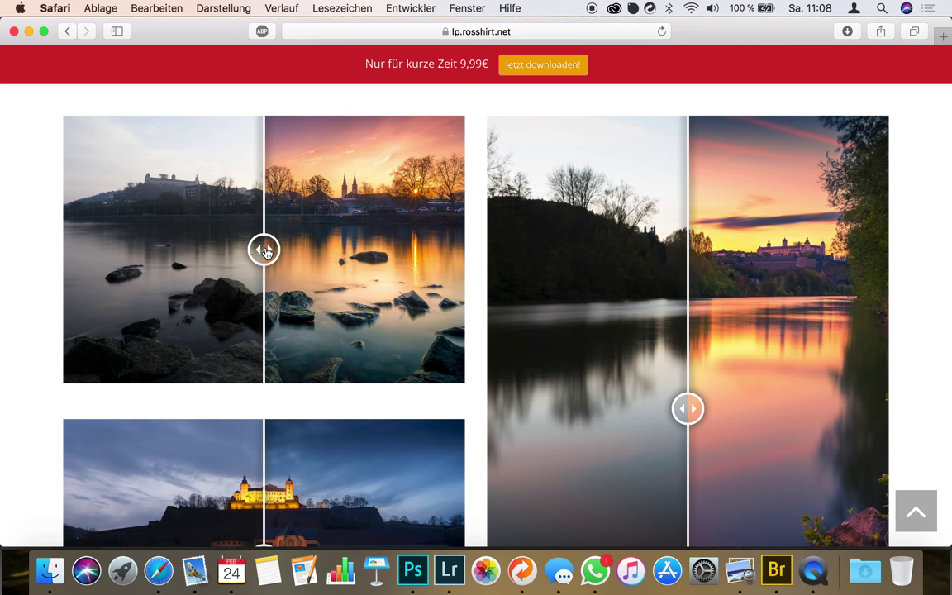
pyautogui.scroll(-5, 397, 314)
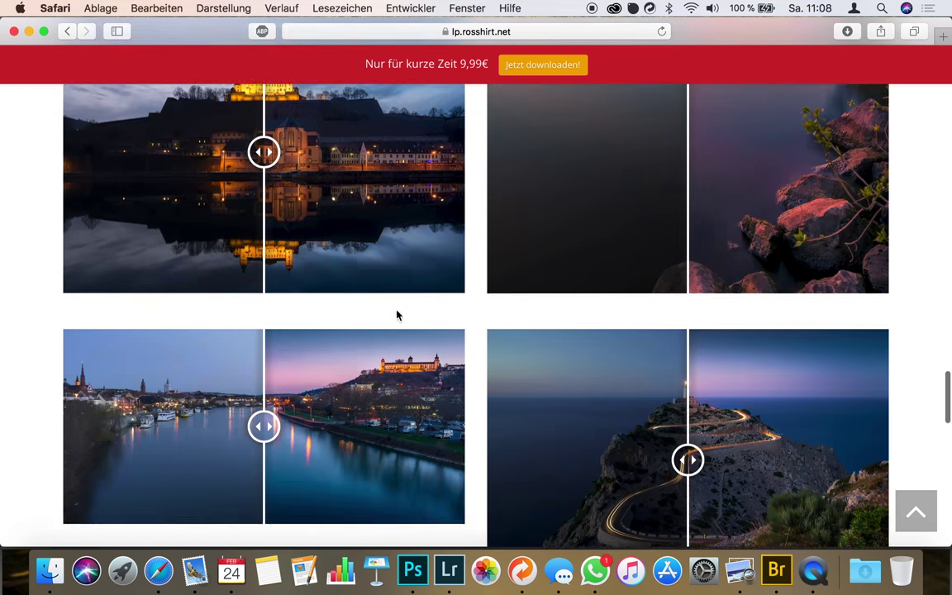
pyautogui.scroll(4, 396, 315)
pyautogui.scroll(4, 396, 314)
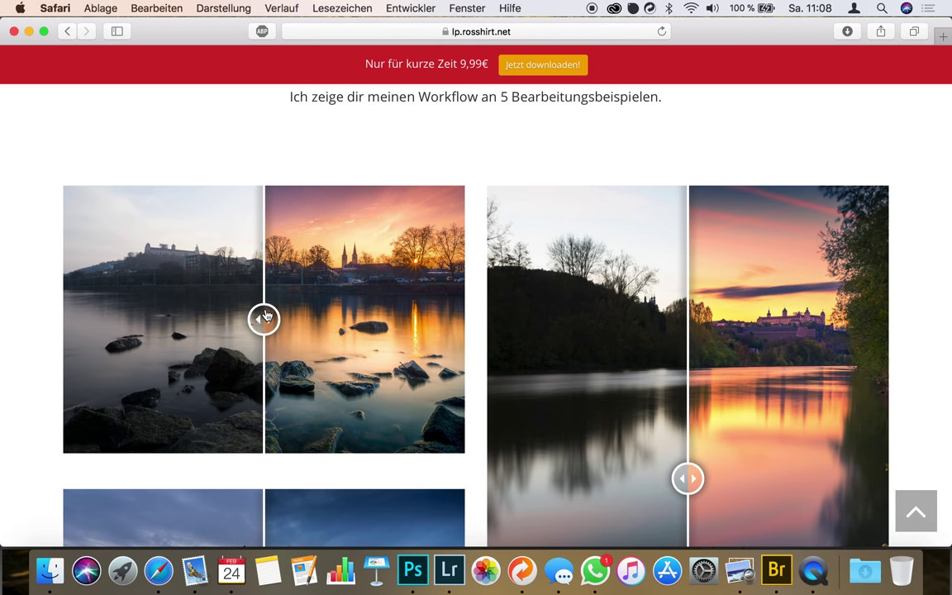
pyautogui.moveTo(267, 318)
pyautogui.mouseDown()
pyautogui.moveTo(365, 329)
pyautogui.moveTo(378, 360)
pyautogui.moveTo(488, 353)
pyautogui.moveTo(42, 337)
pyautogui.mouseUp()
# - Drag the before/after sliders on the castle and Würzburg river photos
pyautogui.scroll(-2, 357, 357)
pyautogui.scroll(1, 357, 357)
pyautogui.scroll(-5, 359, 357)
pyautogui.scroll(-3, 358, 357)
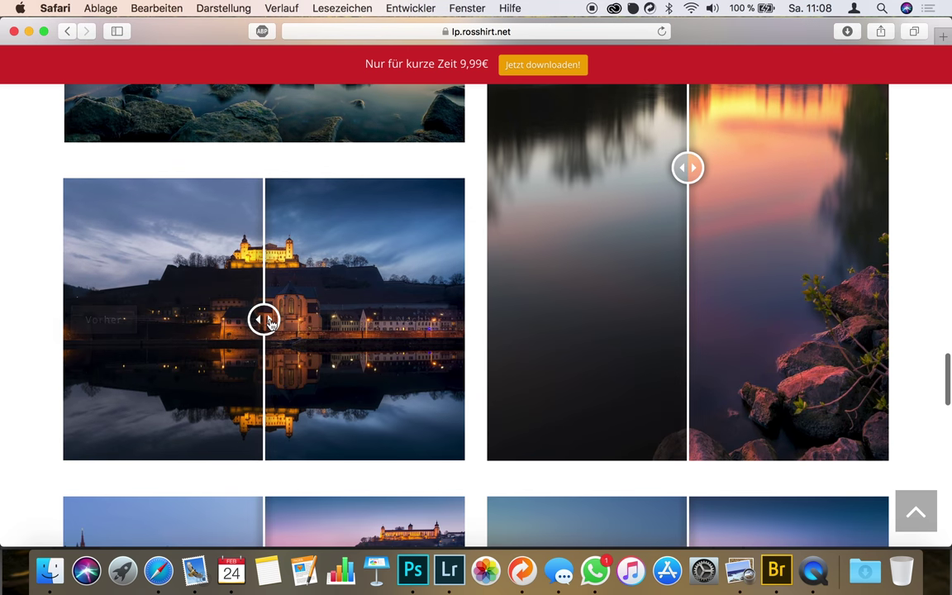
pyautogui.moveTo(270, 322)
pyautogui.mouseDown()
pyautogui.moveTo(487, 316)
pyautogui.moveTo(126, 326)
pyautogui.moveTo(423, 319)
pyautogui.moveTo(77, 319)
pyautogui.mouseUp()
pyautogui.scroll(-5, 357, 362)
pyautogui.scroll(-1, 357, 362)
pyautogui.moveTo(357, 360)
pyautogui.mouseDown()
pyautogui.moveTo(467, 358)
pyautogui.moveTo(211, 381)
pyautogui.moveTo(62, 380)
pyautogui.mouseUp()
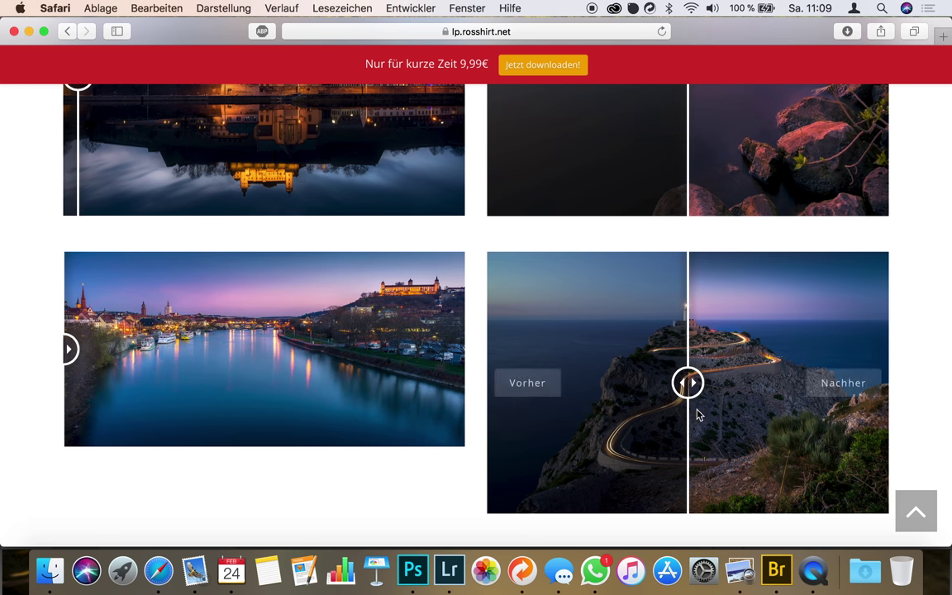
# - Drag the before/after sliders on the night castle reflection and lighthouse photos
pyautogui.scroll(5, 916, 318)
pyautogui.scroll(3, 917, 313)
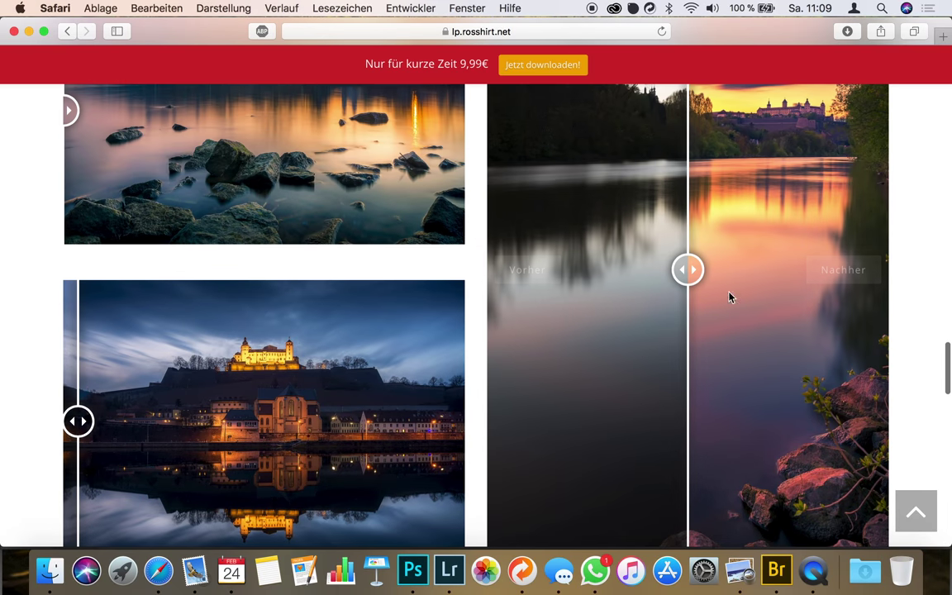
pyautogui.scroll(2, 710, 283)
pyautogui.moveTo(711, 283)
pyautogui.mouseDown()
pyautogui.moveTo(549, 349)
pyautogui.moveTo(489, 362)
pyautogui.mouseUp()
pyautogui.scroll(2, 613, 328)
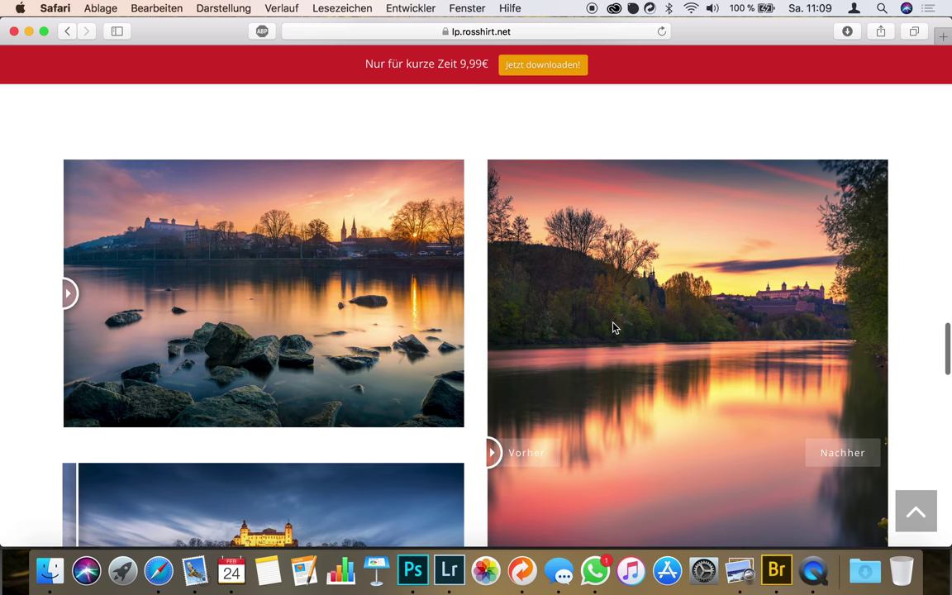
pyautogui.scroll(-4, 900, 410)
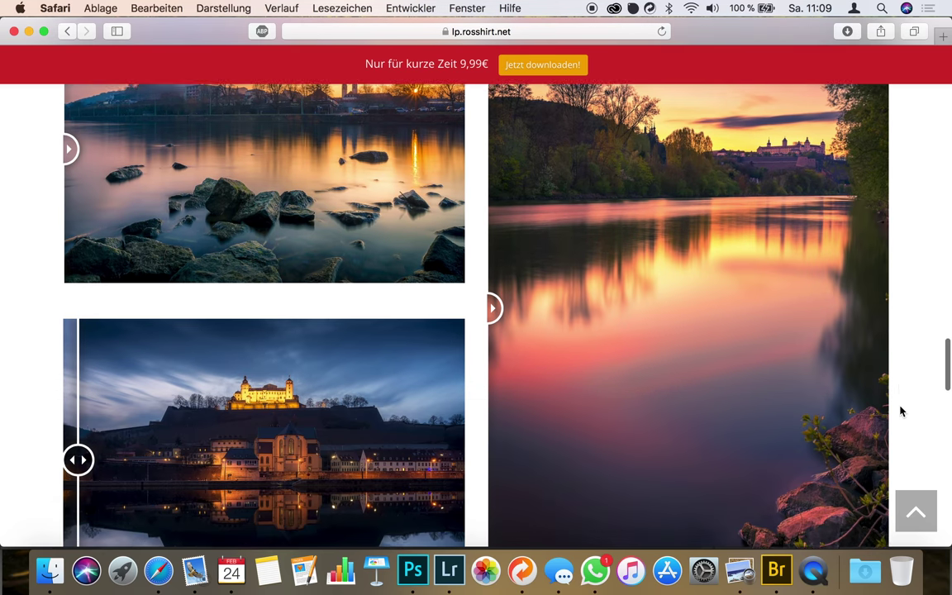
pyautogui.scroll(-5, 901, 411)
pyautogui.scroll(-2, 900, 411)
pyautogui.moveTo(746, 335)
pyautogui.mouseDown()
pyautogui.moveTo(884, 339)
pyautogui.moveTo(676, 340)
pyautogui.moveTo(848, 340)
pyautogui.moveTo(601, 319)
pyautogui.moveTo(525, 340)
pyautogui.moveTo(782, 320)
pyautogui.moveTo(489, 343)
pyautogui.mouseUp()
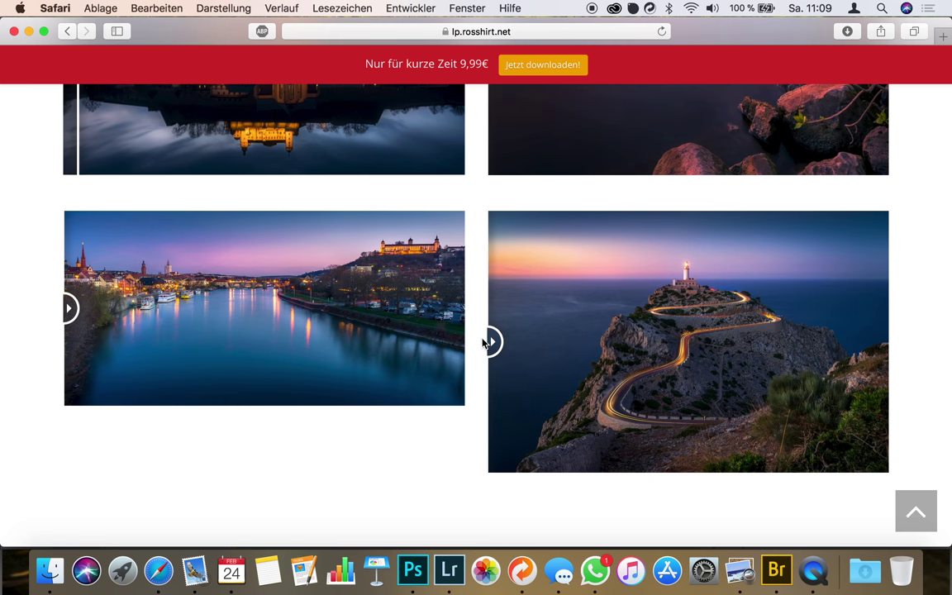
pyautogui.moveTo(489, 343)
pyautogui.mouseDown()
pyautogui.moveTo(771, 340)
pyautogui.moveTo(498, 339)
pyautogui.mouseUp()
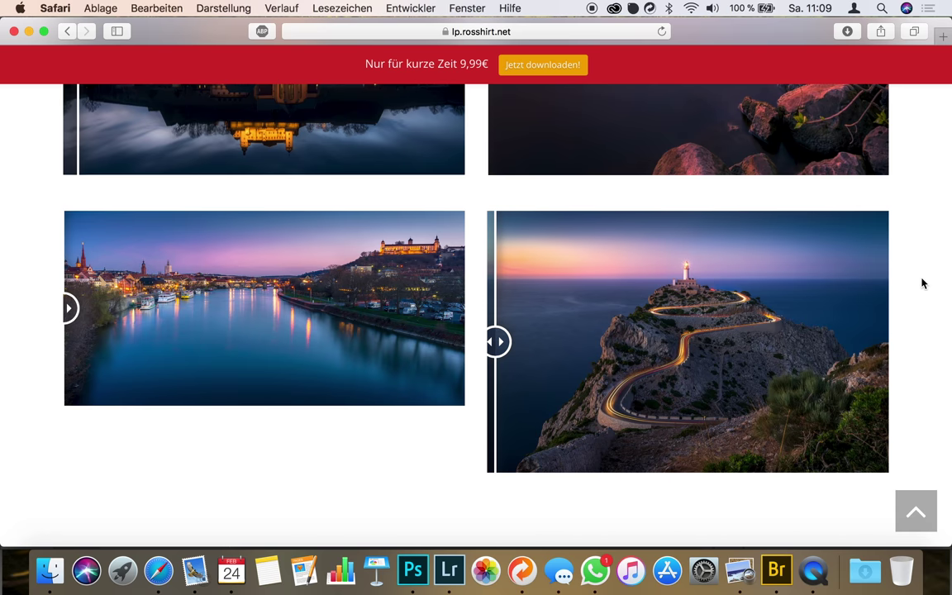
# - Scroll back up to the Vorher - Nachher Vergleiche heading and review the comparisons
pyautogui.scroll(3, 920, 281)
pyautogui.scroll(3, 921, 281)
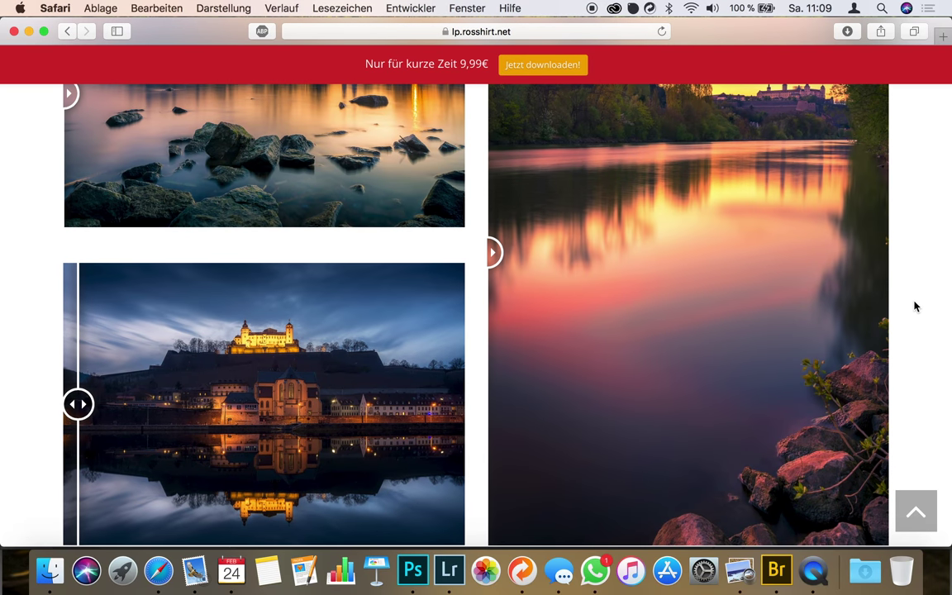
pyautogui.scroll(2, 914, 306)
pyautogui.scroll(2, 915, 307)
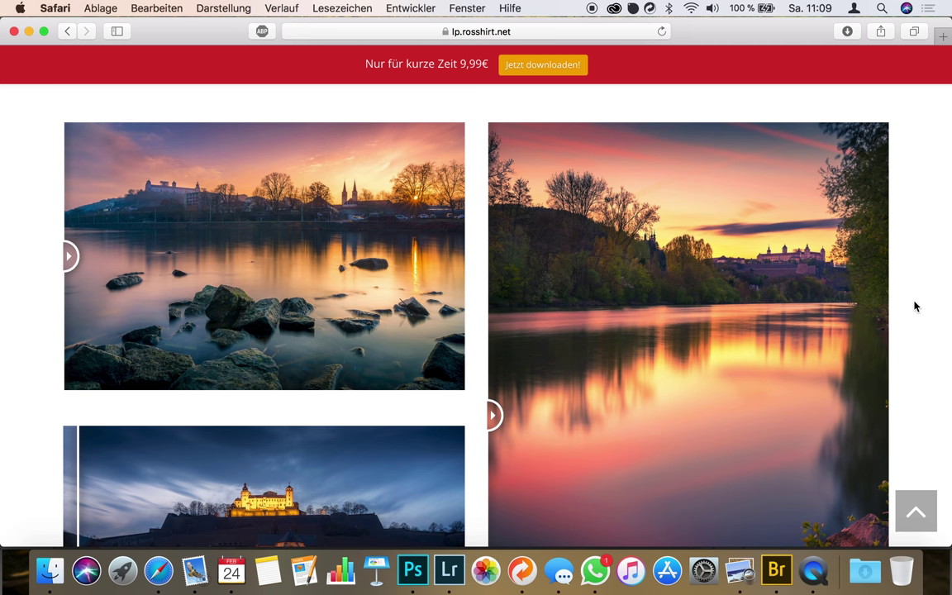
pyautogui.scroll(1, 891, 333)
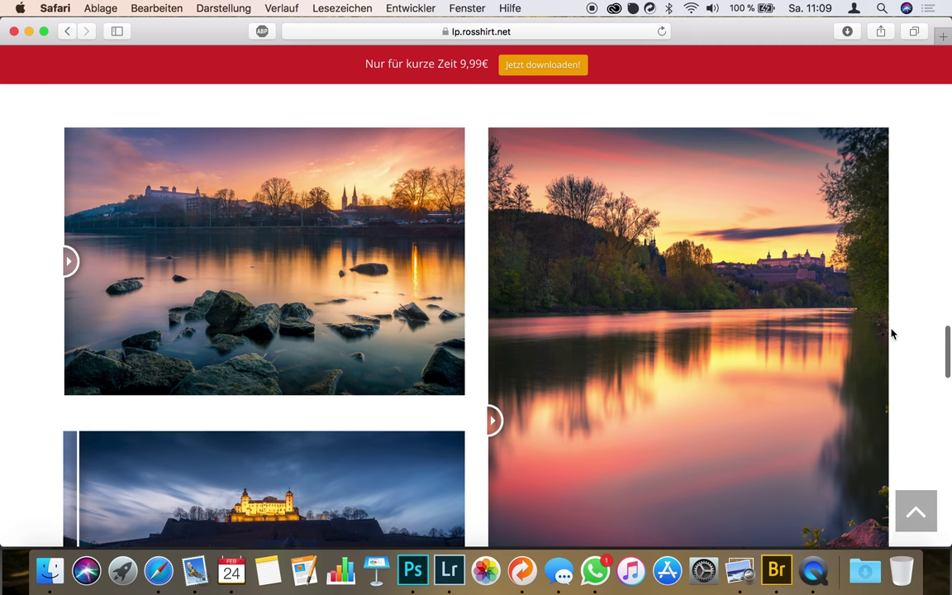
pyautogui.scroll(6, 892, 333)
pyautogui.scroll(-4, 891, 333)
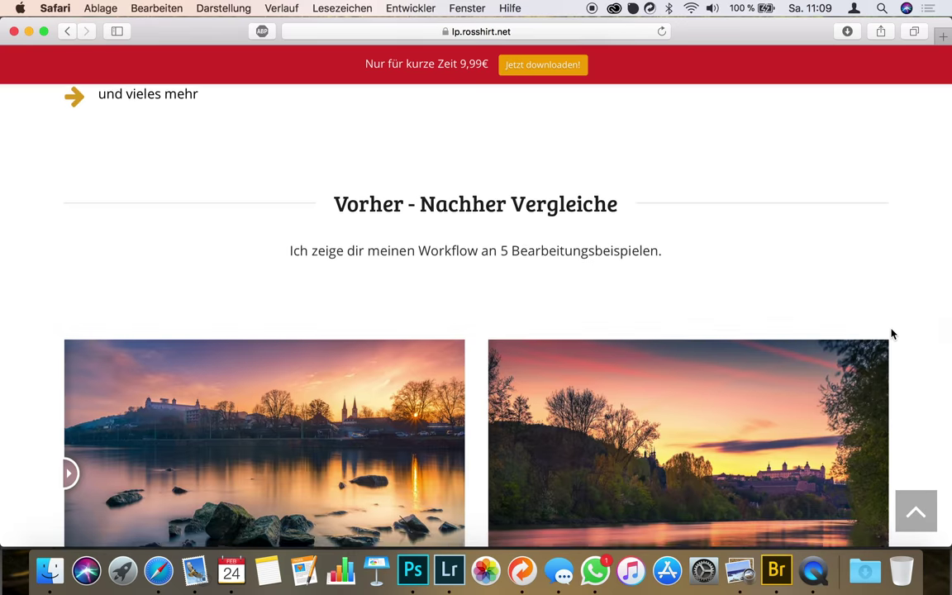
pyautogui.scroll(-3, 892, 333)
pyautogui.scroll(-5, 892, 333)
pyautogui.scroll(-3, 892, 332)
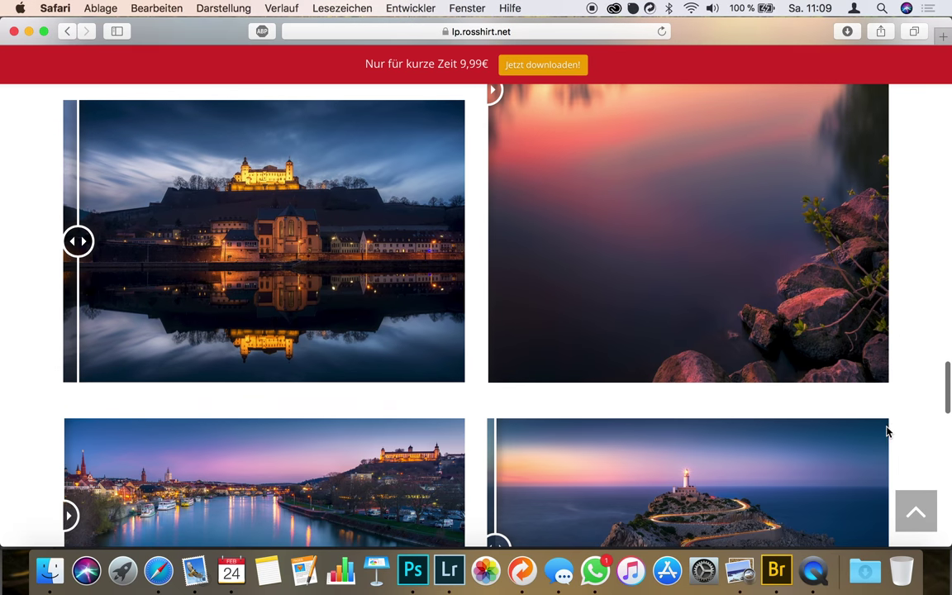
pyautogui.scroll(-3, 885, 430)
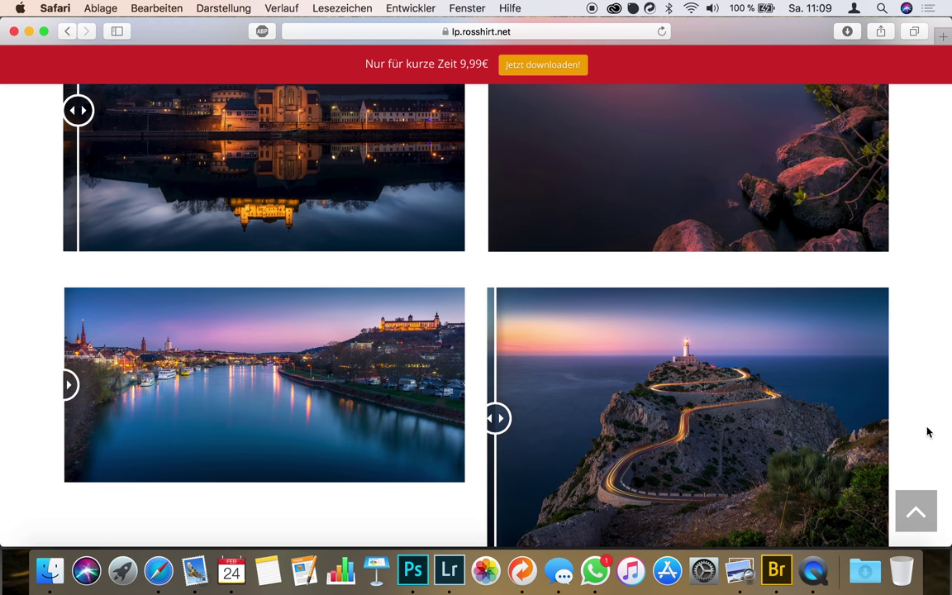
pyautogui.scroll(-2, 927, 432)
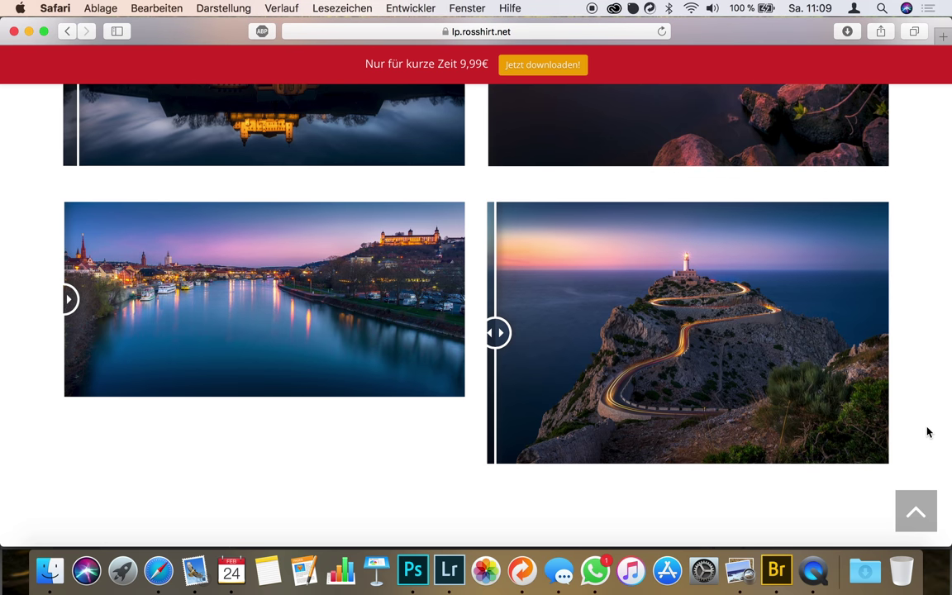